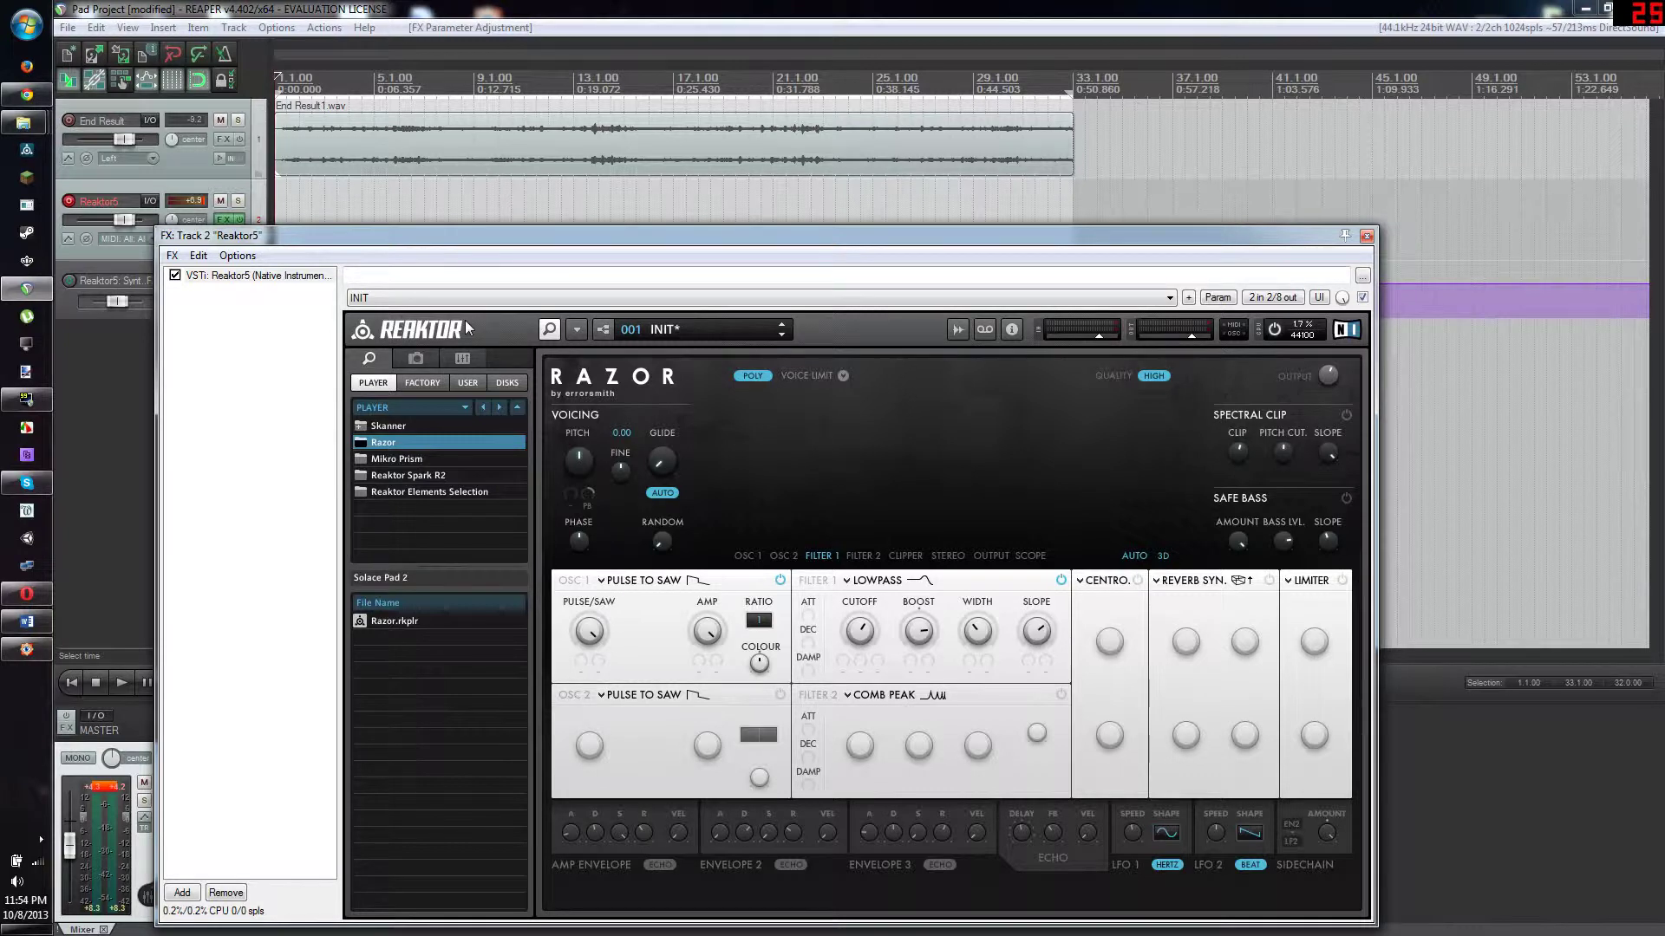
Play back the End Result track to hear the target pad sound, and stop playback.
{"action": "left_click", "coordinate": [116, 685]}
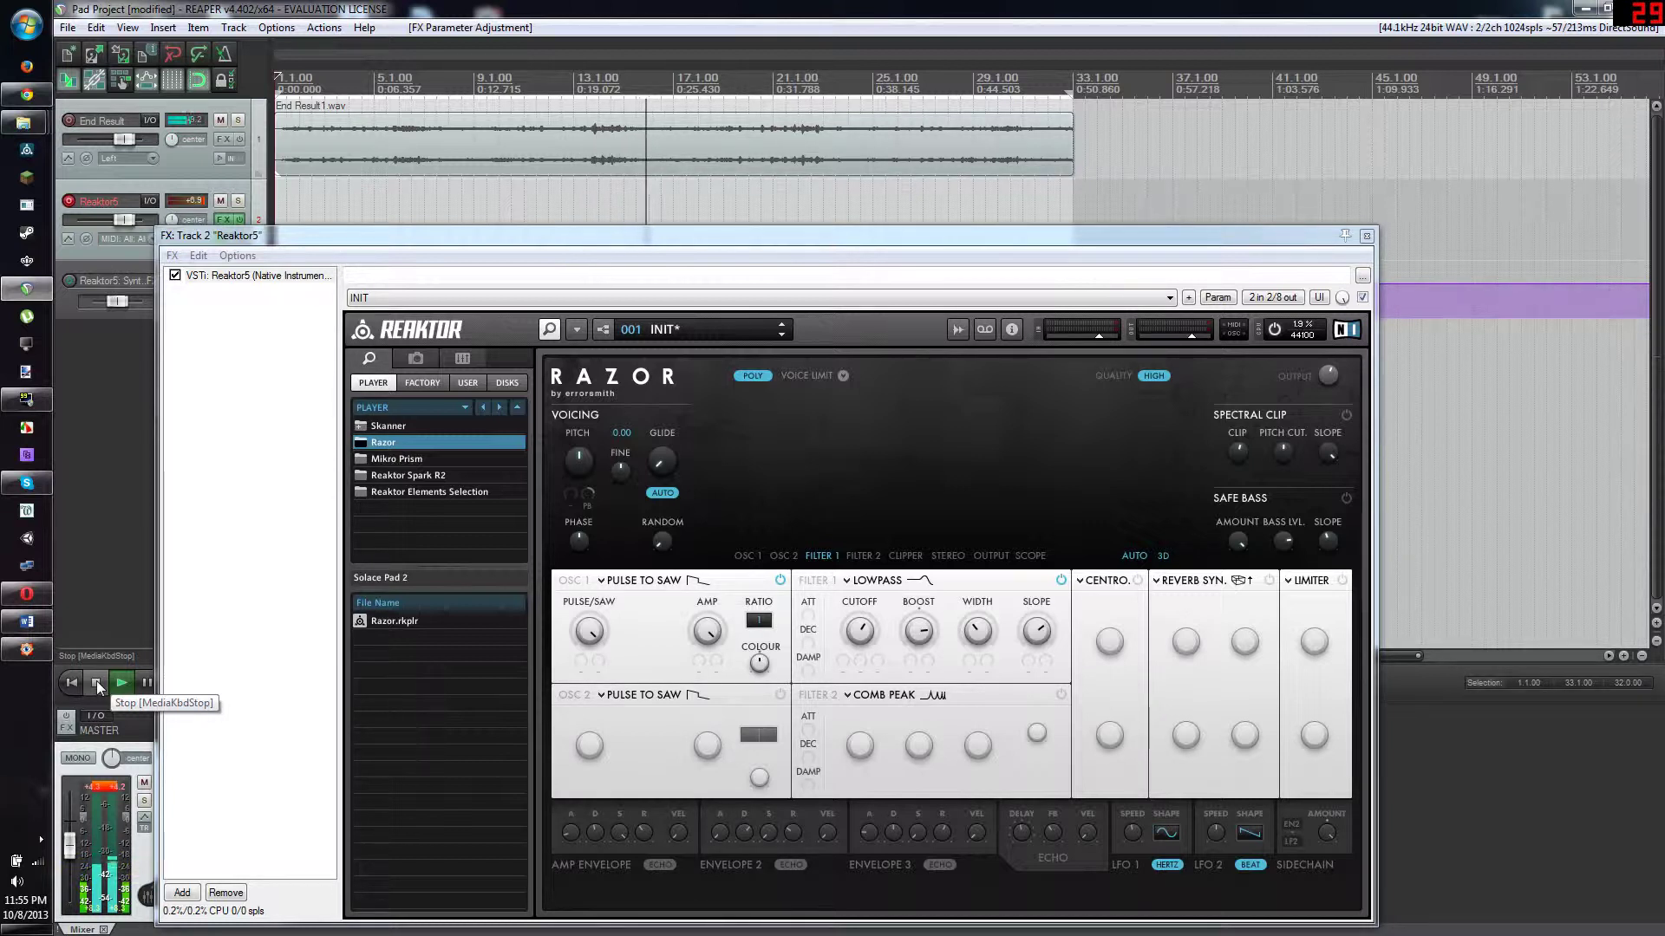
{"action": "left_click", "coordinate": [96, 682]}
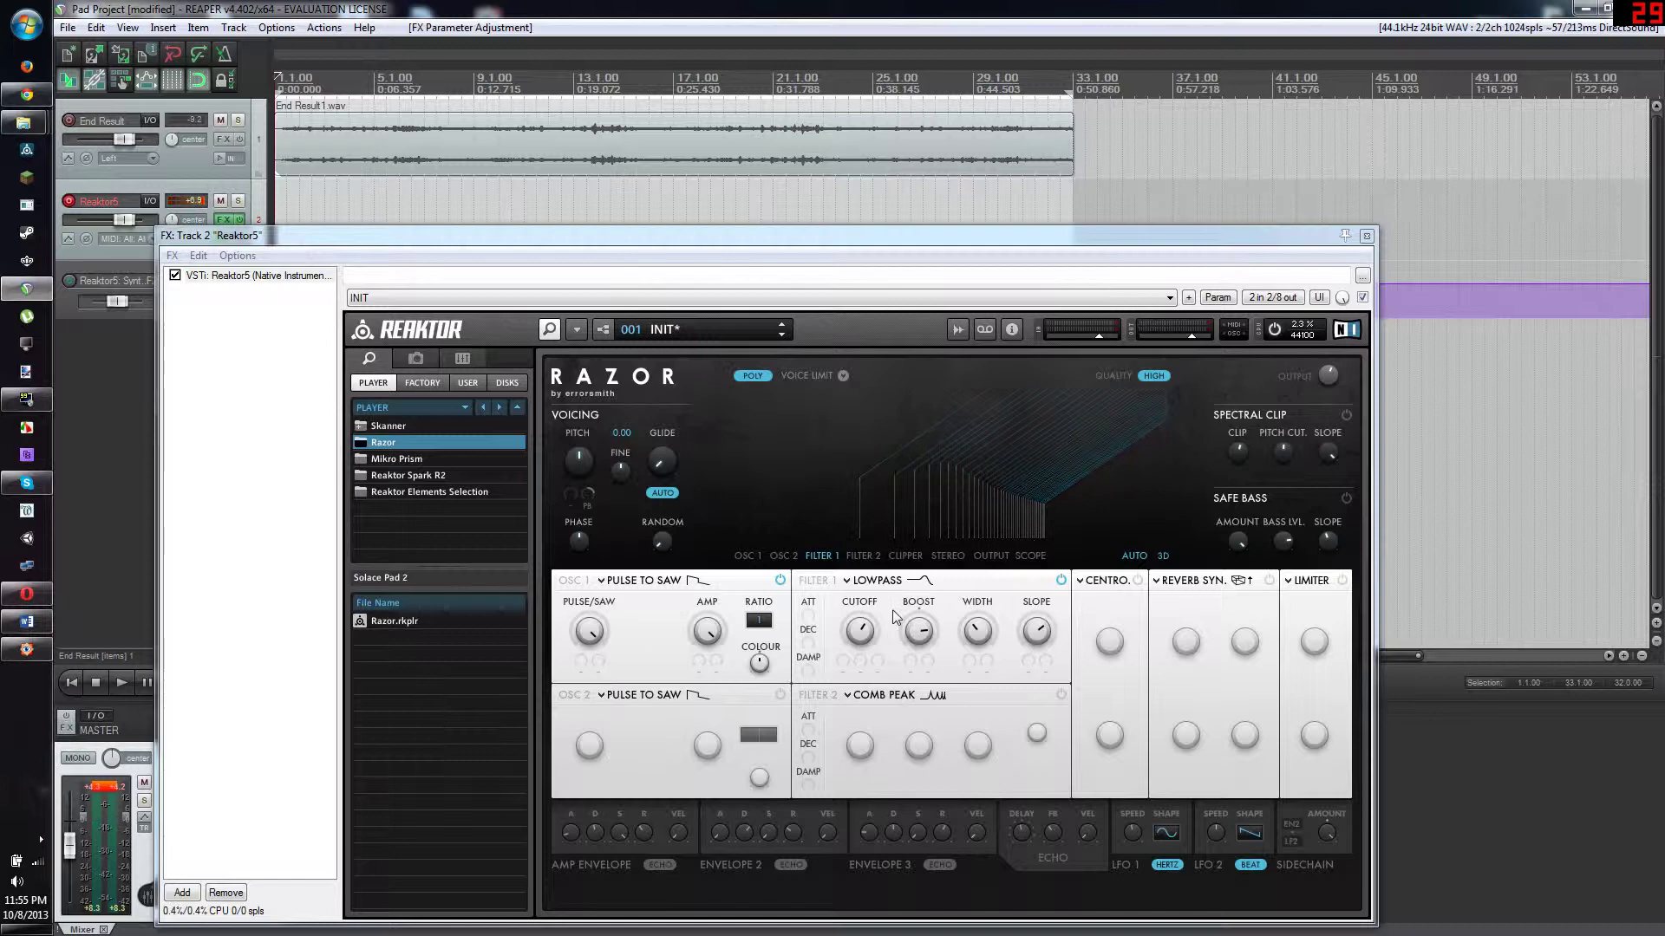
Switch off Filter 1 and lower the voicing pitch to -12.00.
{"action": "left_click", "coordinate": [1059, 580]}
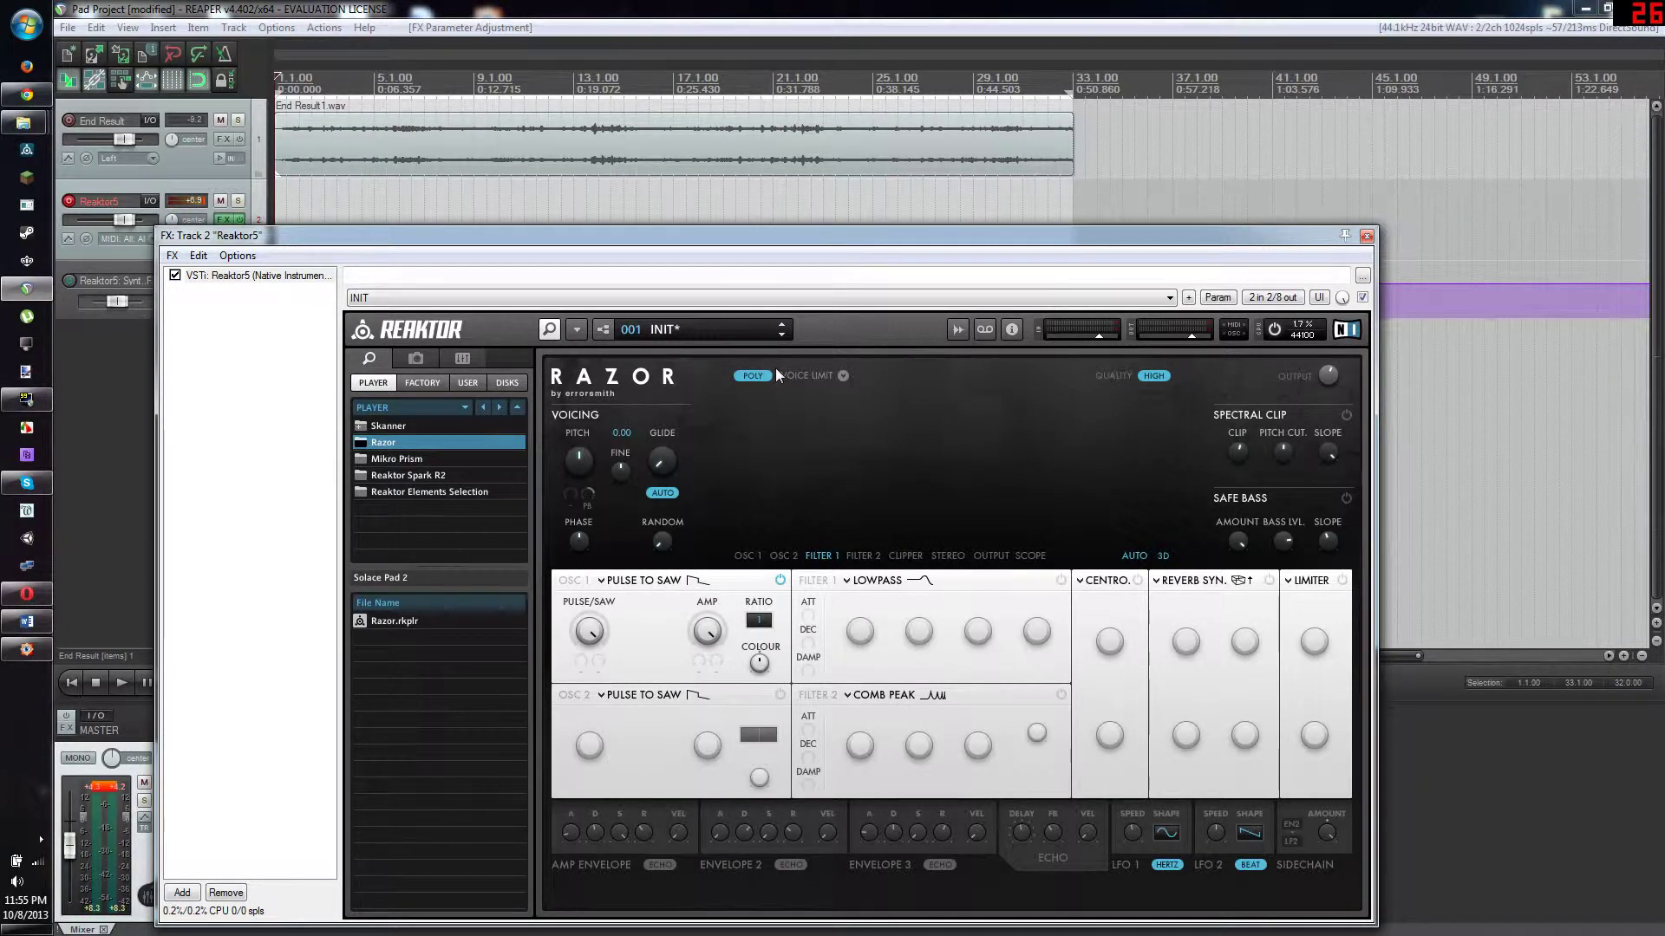
{"action": "left_click", "coordinate": [845, 374]}
{"action": "left_click", "coordinate": [1071, 437]}
{"action": "left_click_drag", "start_coordinate": [581, 469], "coordinate": [582, 475]}
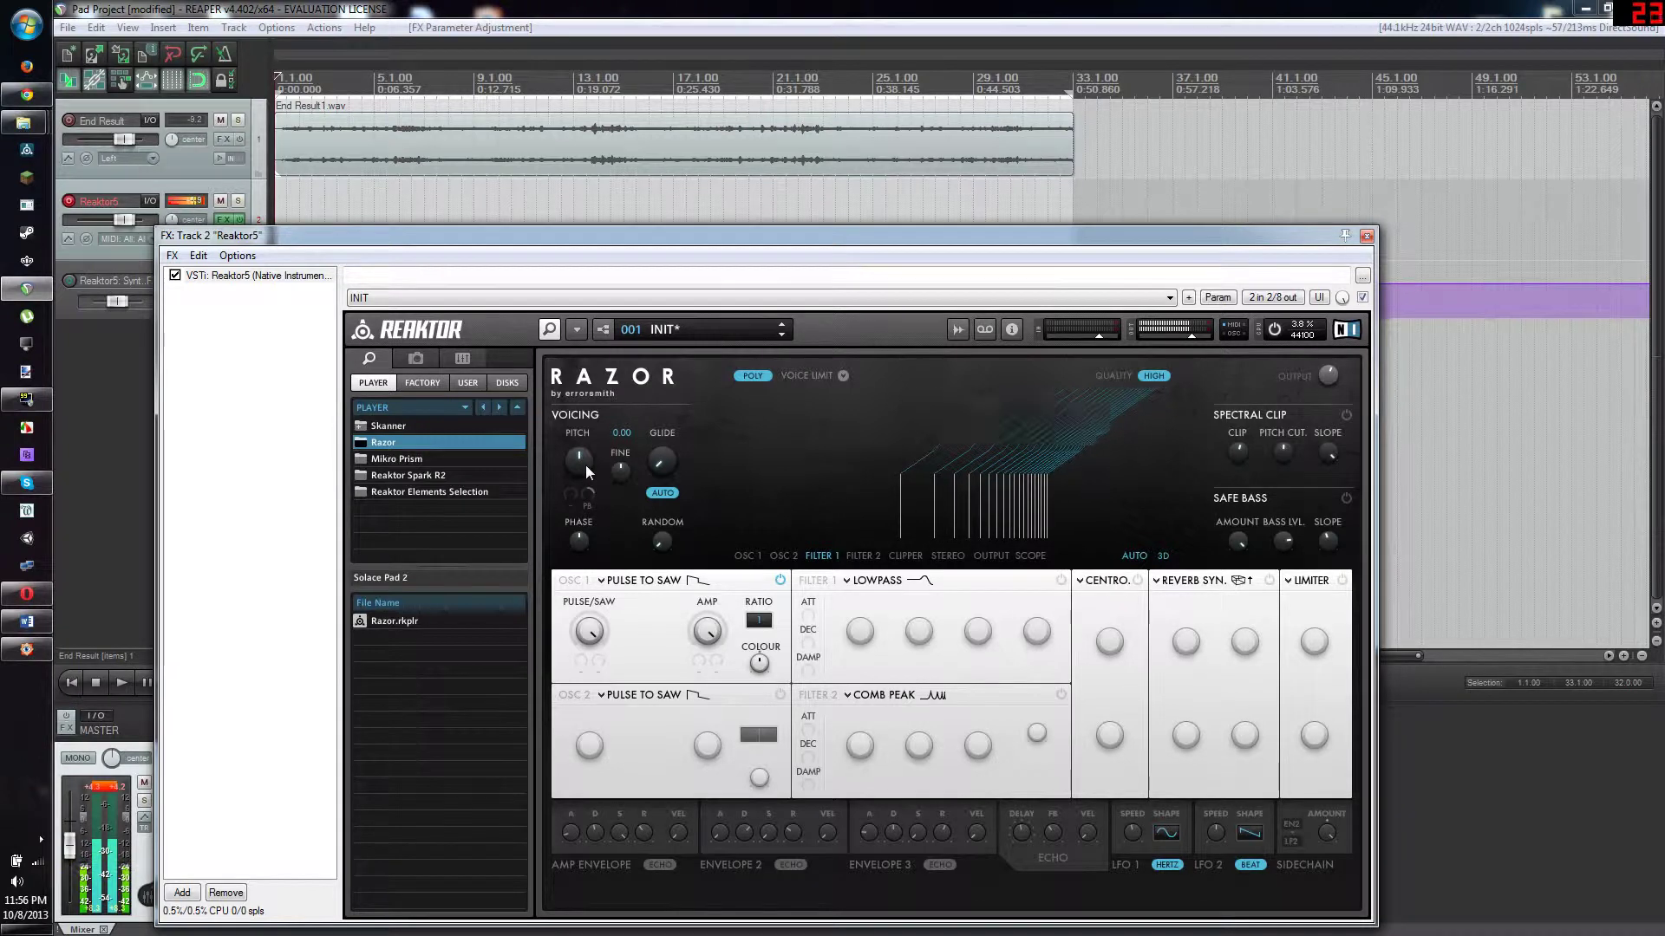
{"action": "left_click_drag", "start_coordinate": [585, 465], "coordinate": [585, 470]}
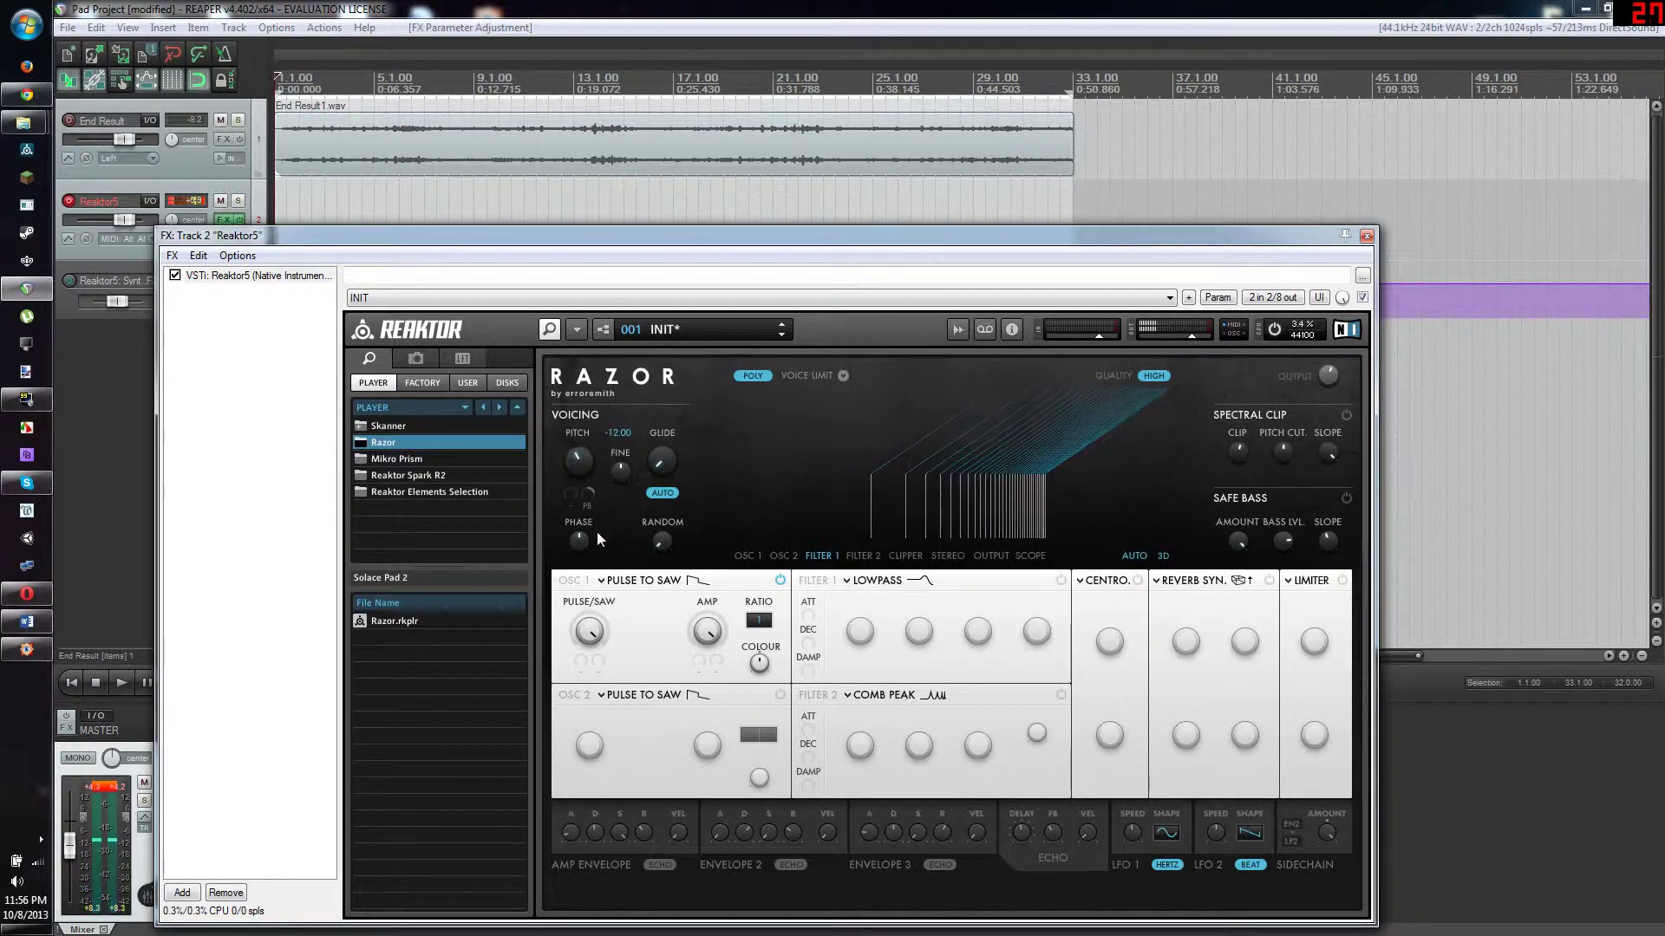
Change oscillator 1 from Pulse to Saw to Primes and turn its Ratio knob down low.
{"action": "left_click", "coordinate": [601, 583]}
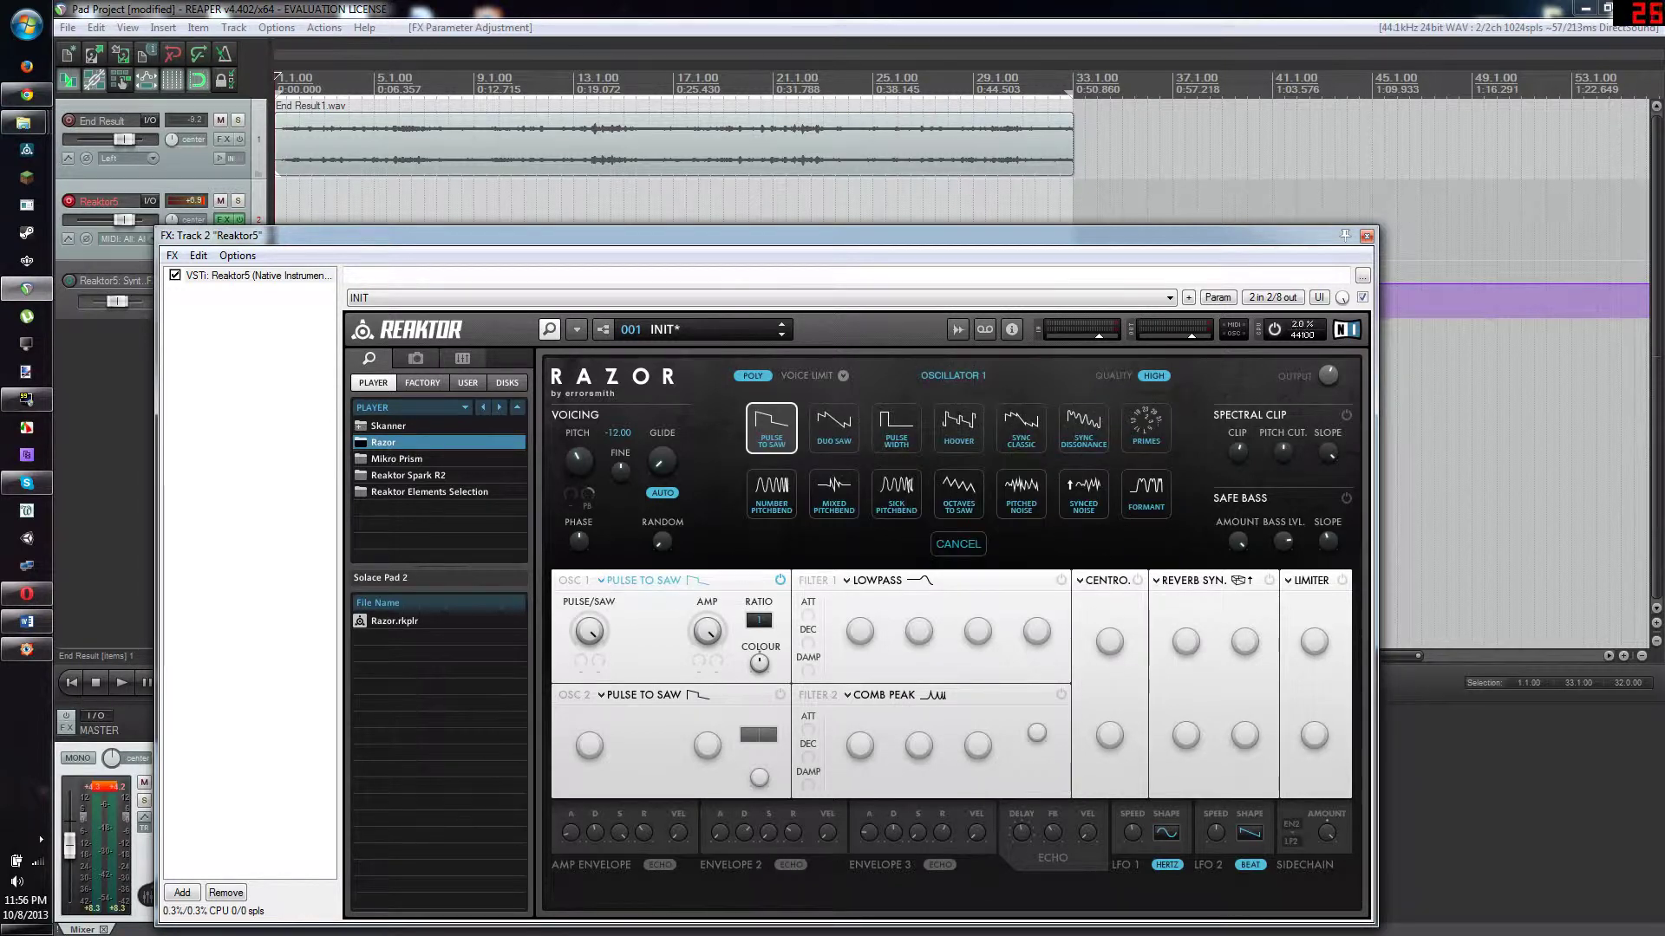
{"action": "left_click", "coordinate": [1150, 425]}
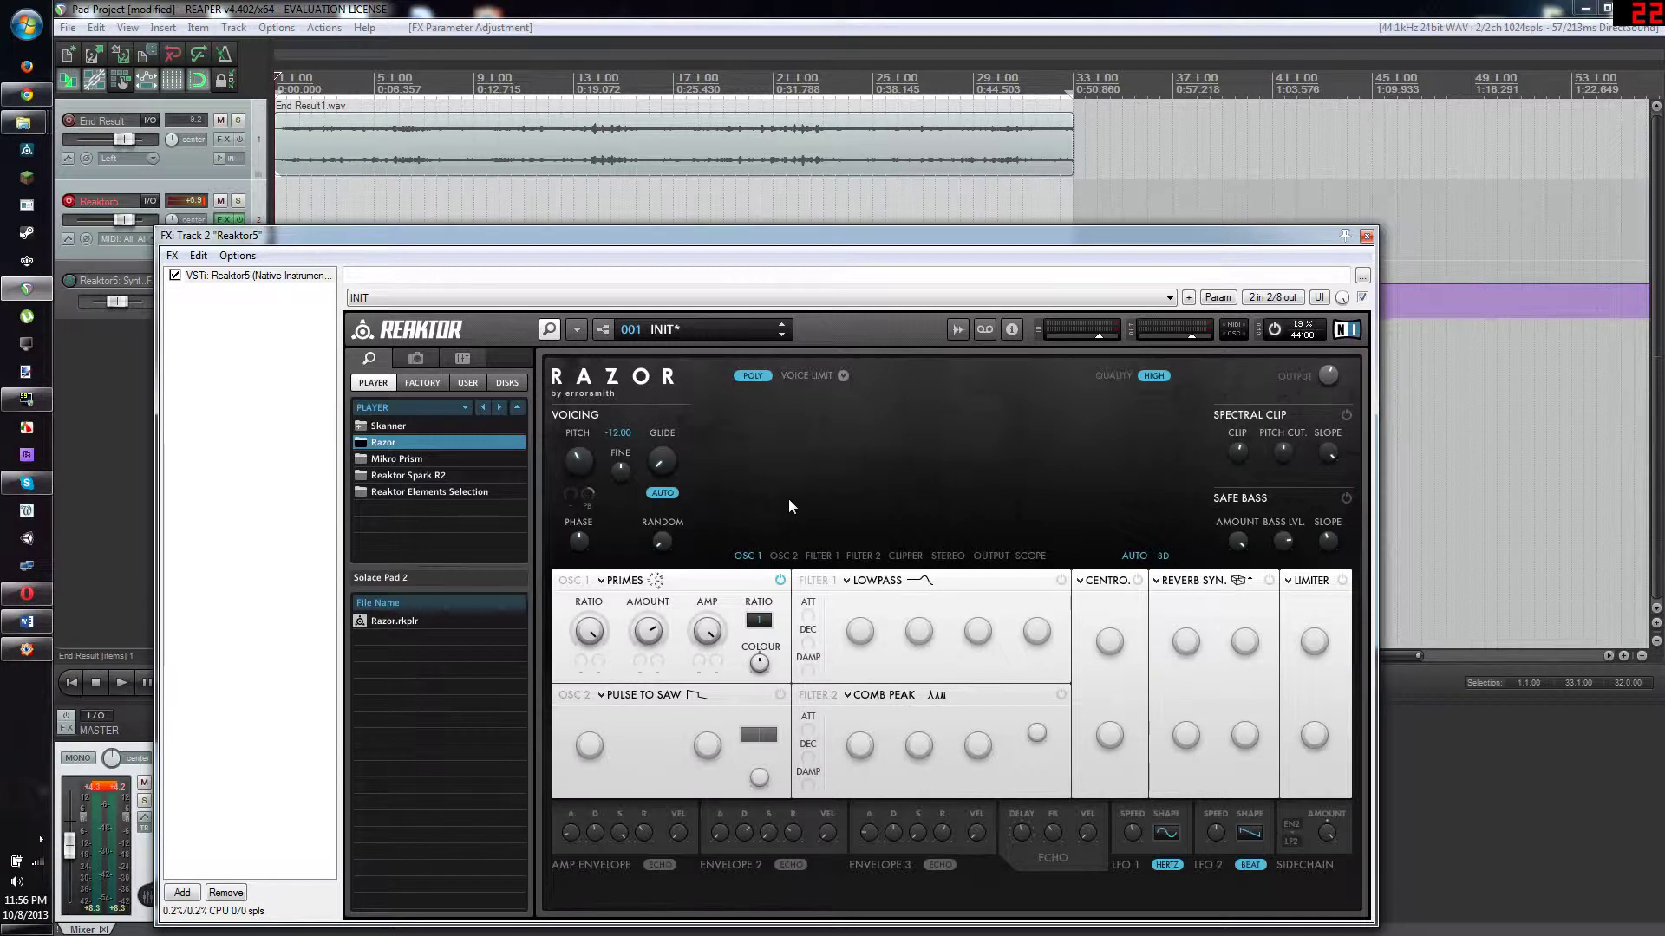
{"action": "left_click_drag", "start_coordinate": [605, 632], "coordinate": [641, 735]}
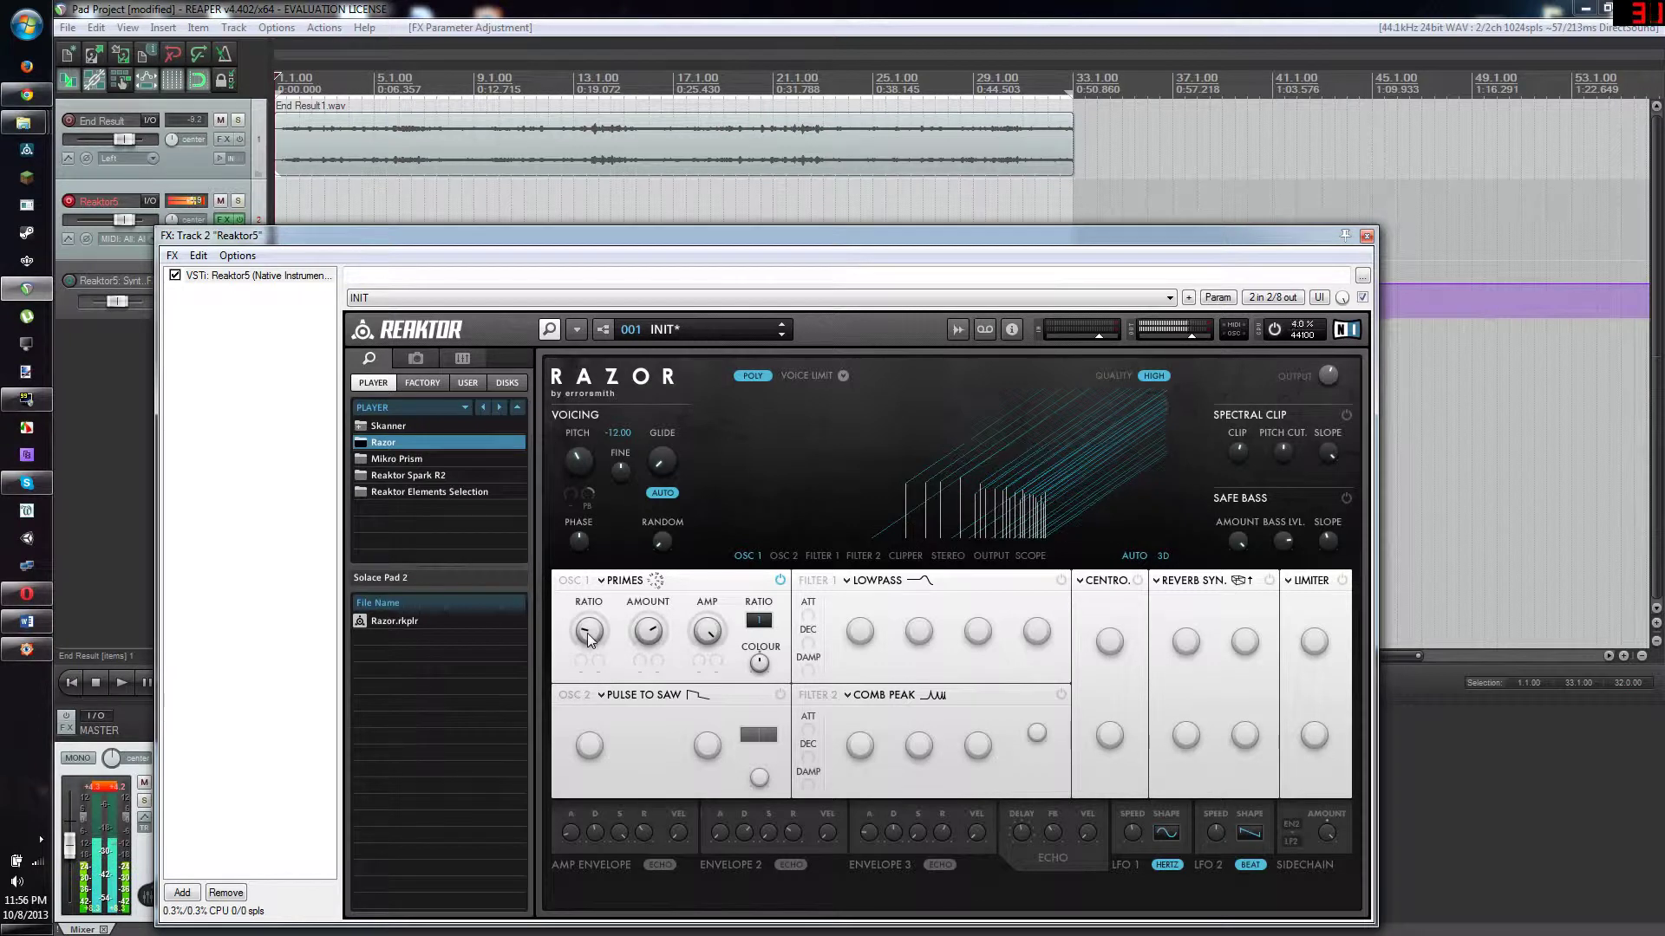
{"action": "left_click_drag", "start_coordinate": [588, 639], "coordinate": [594, 652]}
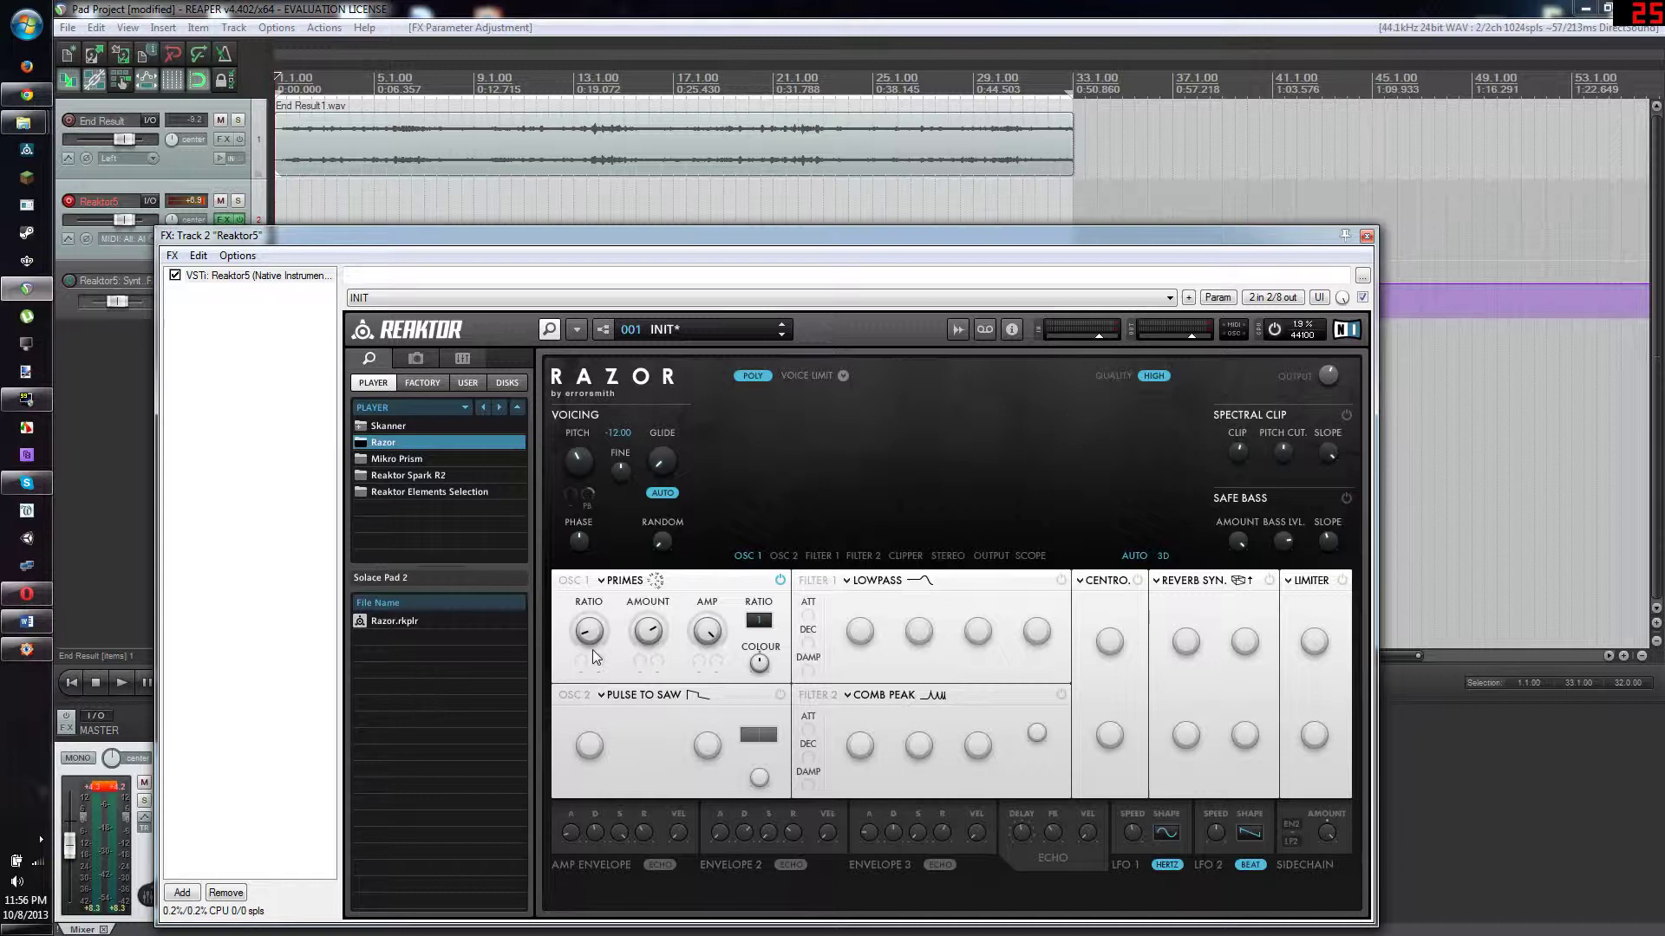
Play a short part of the End Result track again for comparison, and stop playback.
{"action": "left_click", "coordinate": [122, 684]}
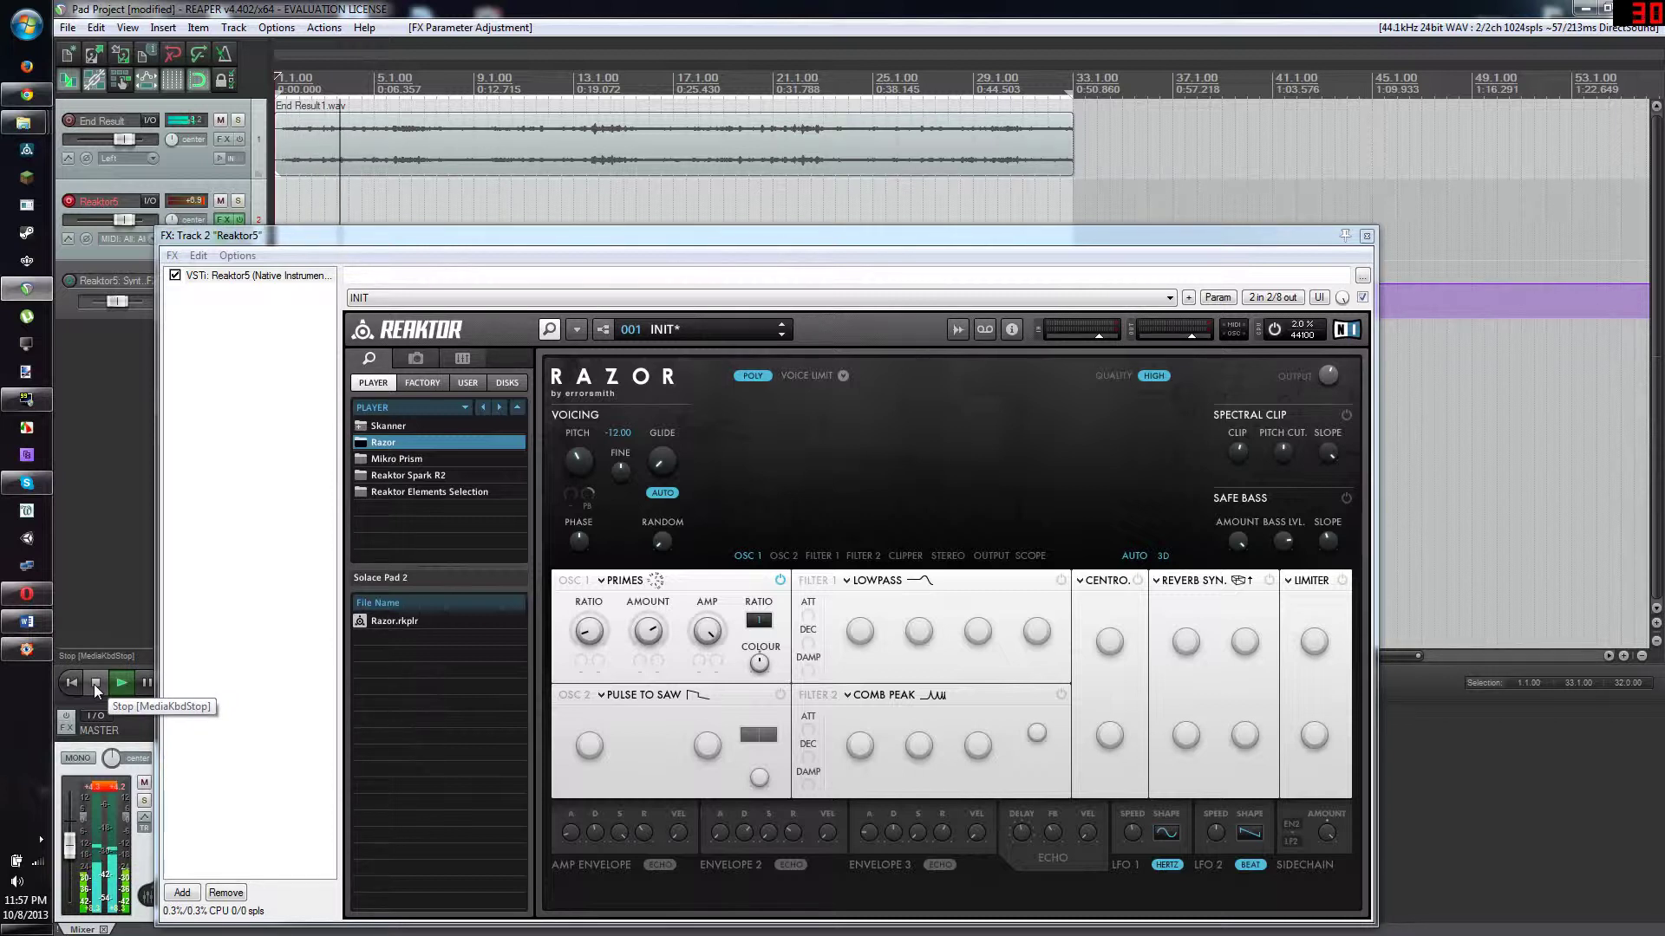
{"action": "left_click", "coordinate": [93, 684]}
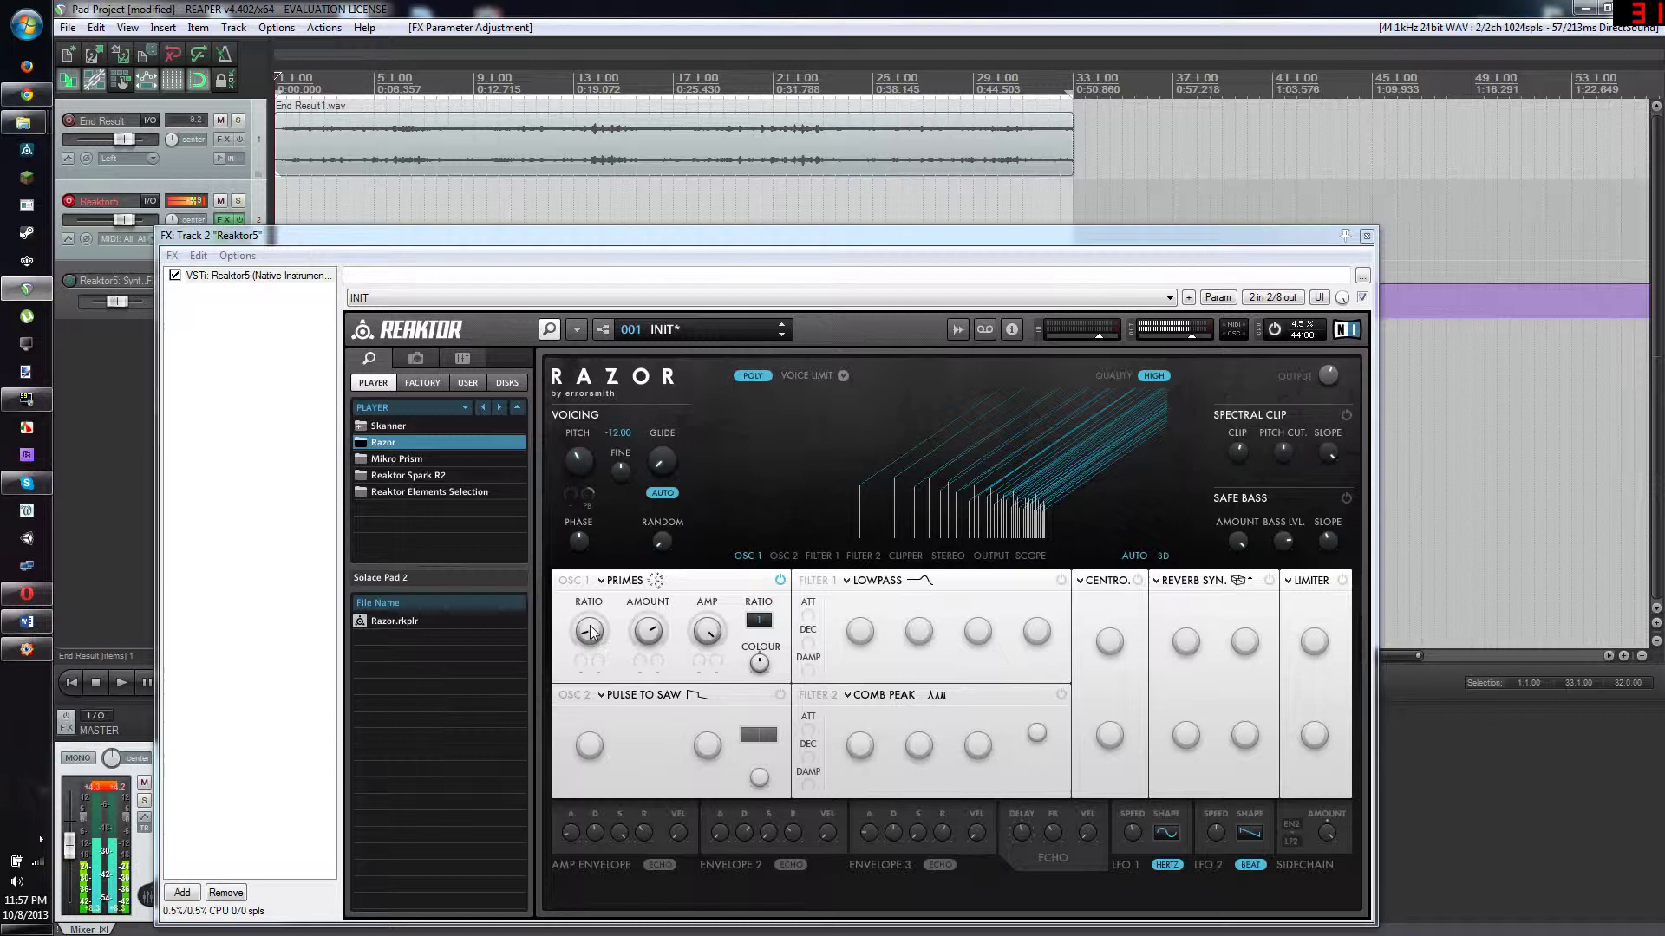
On oscillator 1, set Amount to 0.39, lower Amp, set Colour to -2 and the Primes Ratio knob to 1.85.
{"action": "left_click_drag", "start_coordinate": [589, 631], "coordinate": [653, 674]}
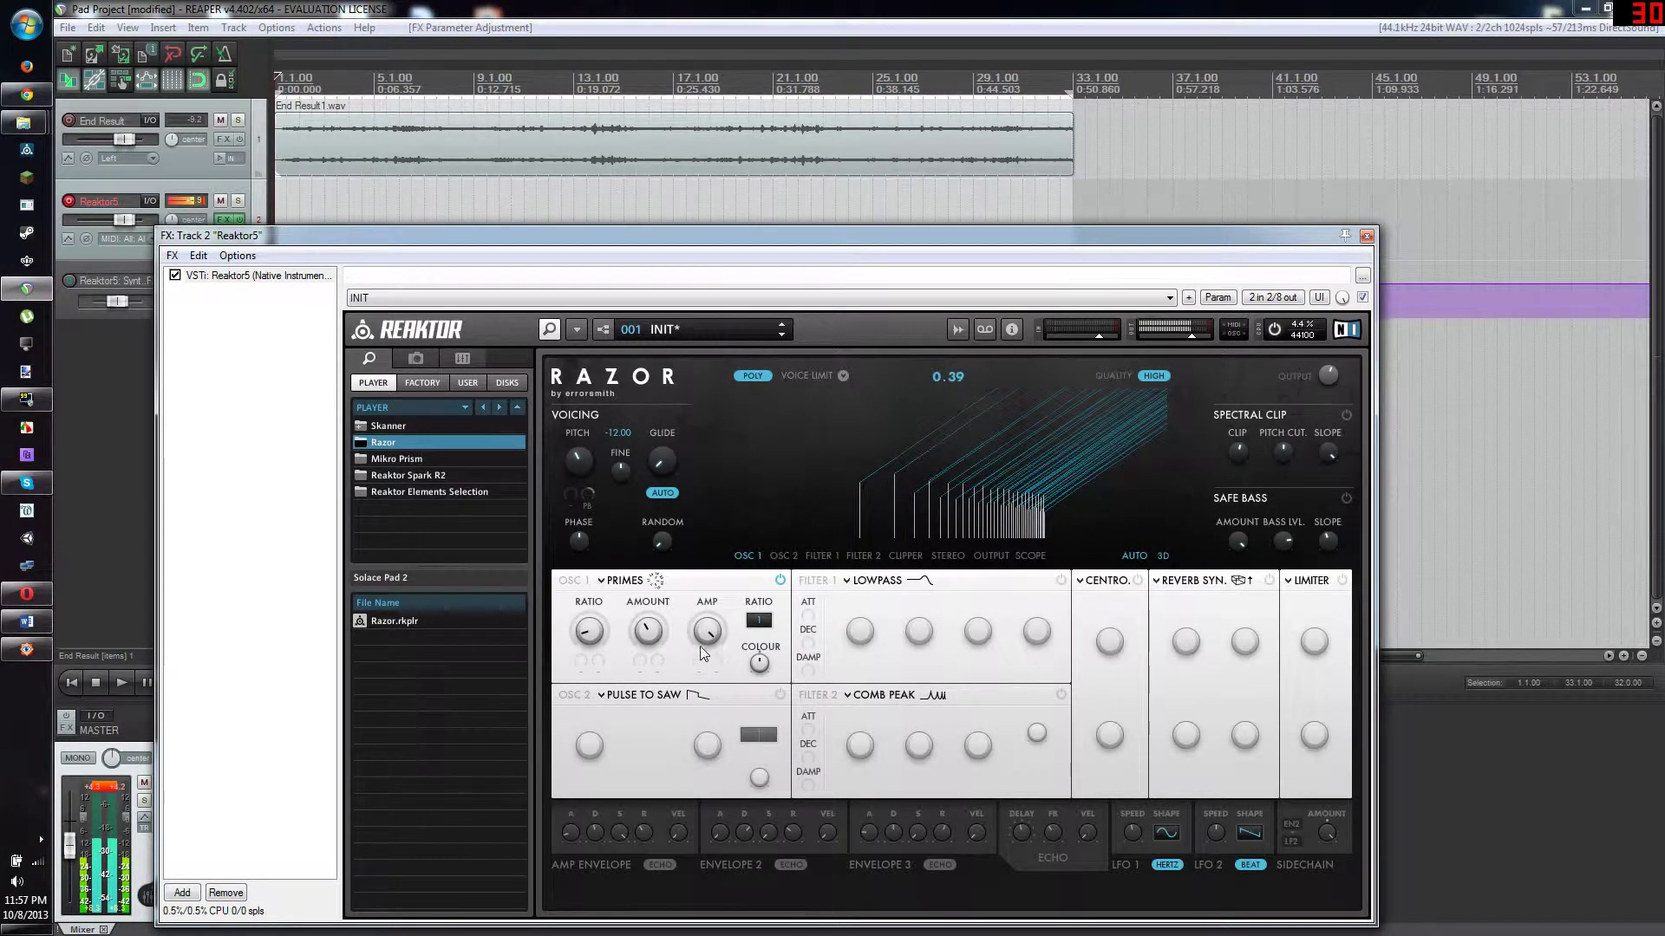
{"action": "left_click_drag", "start_coordinate": [714, 663], "coordinate": [710, 711]}
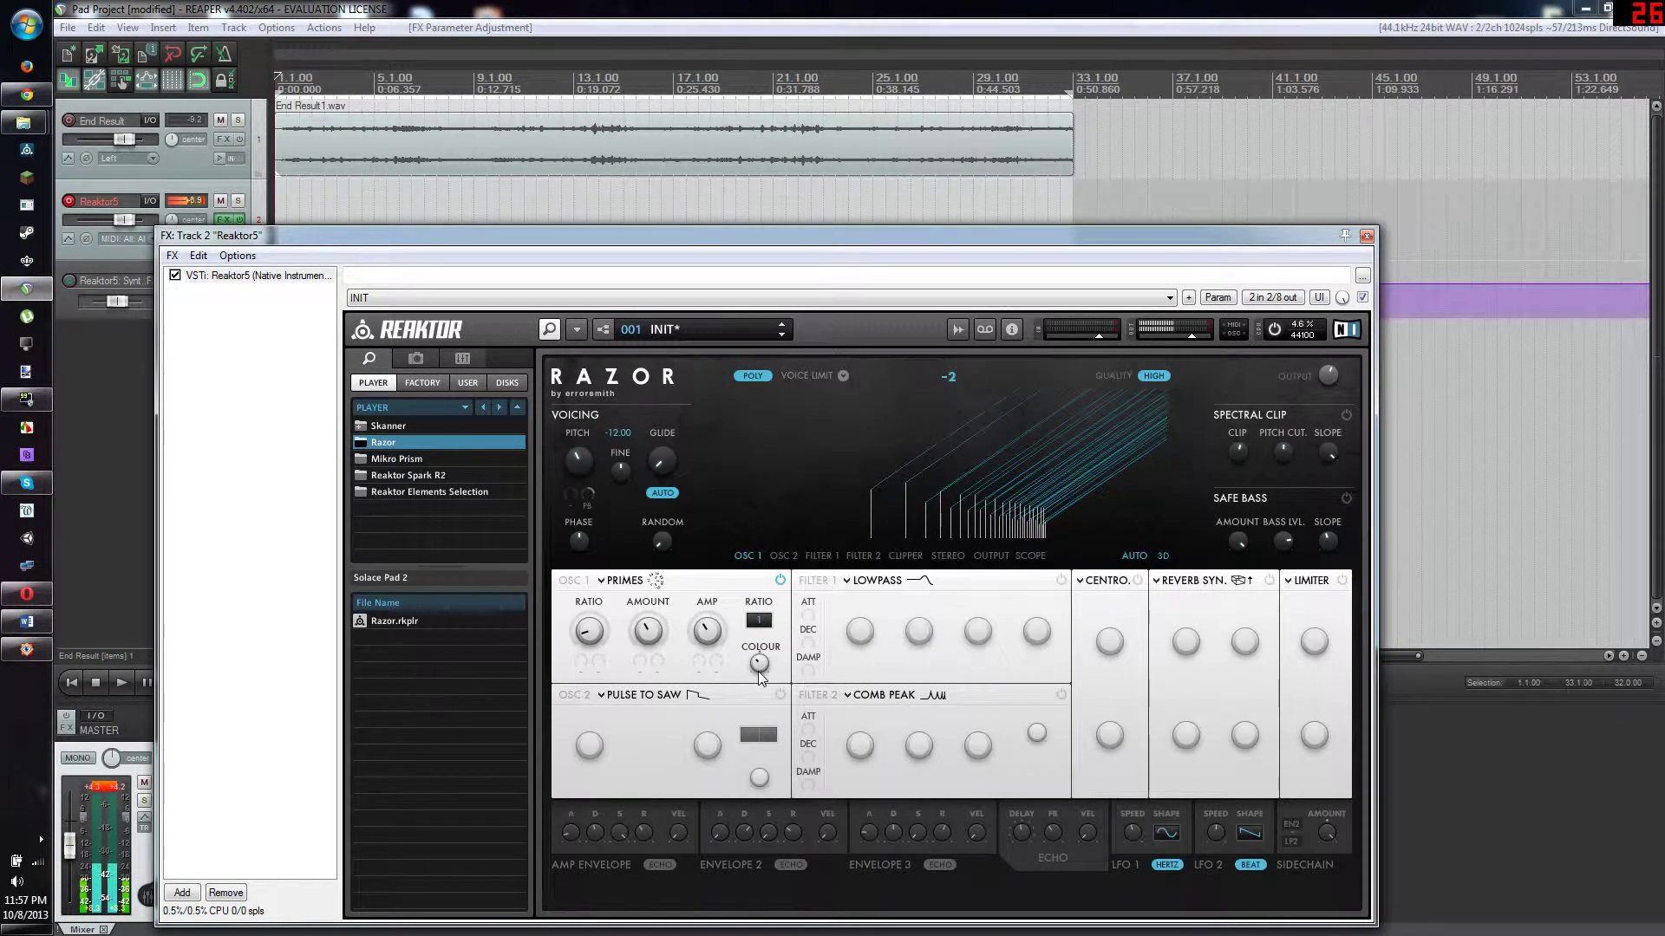
{"action": "left_click_drag", "start_coordinate": [768, 626], "coordinate": [767, 627]}
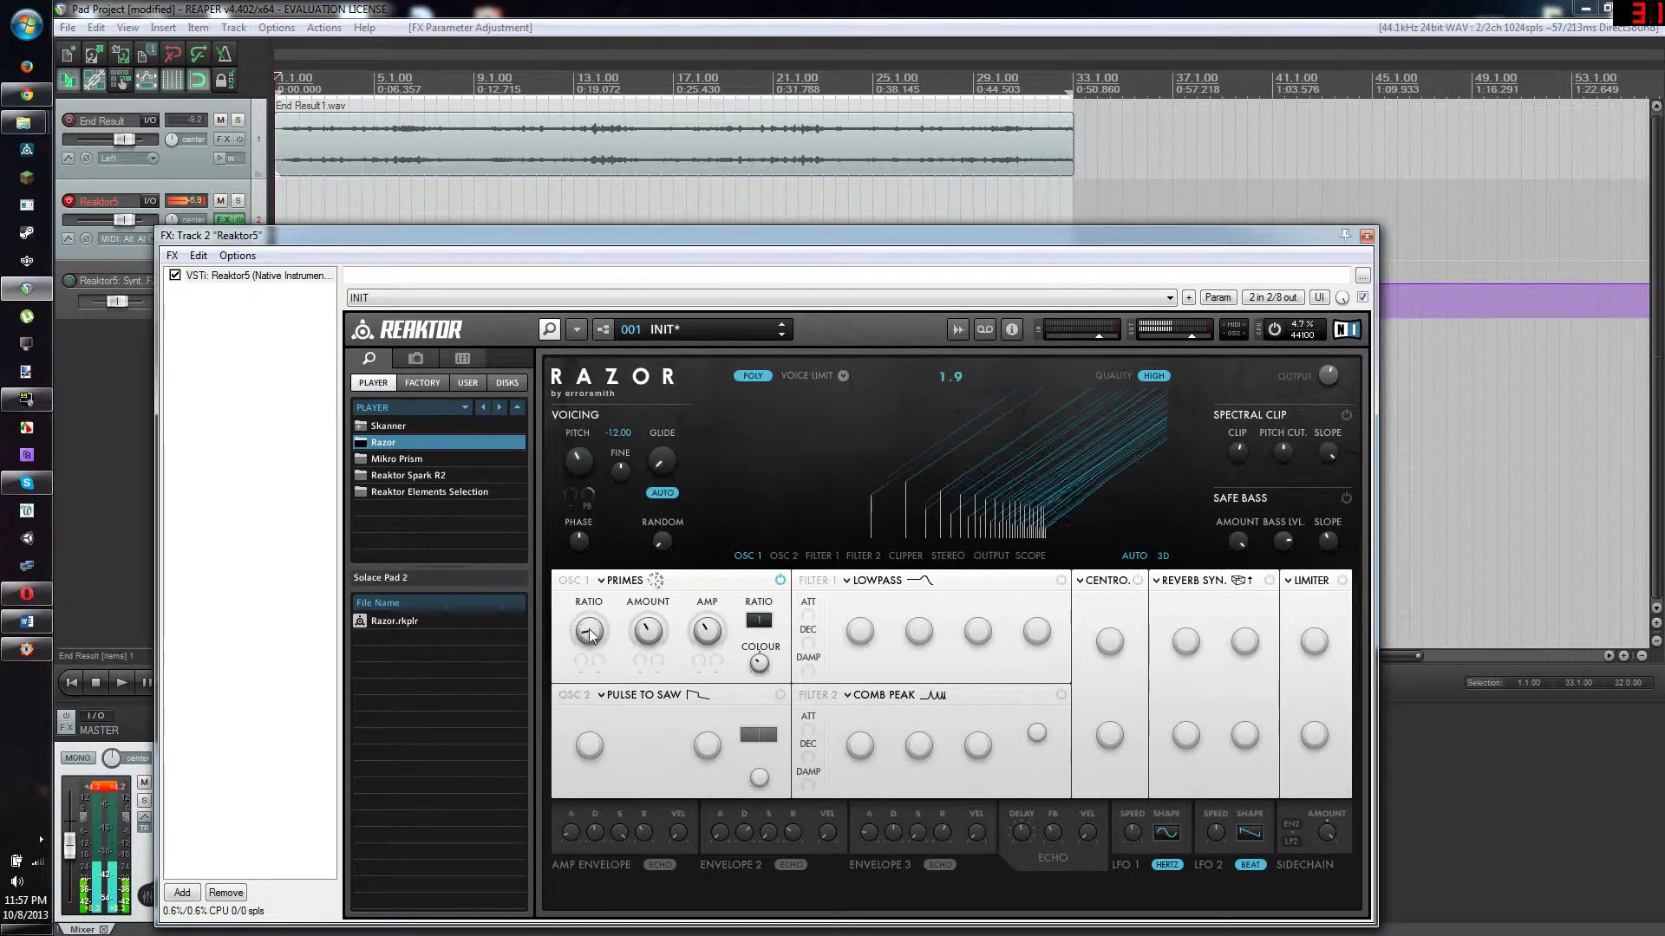
{"action": "left_click_drag", "start_coordinate": [589, 635], "coordinate": [592, 637]}
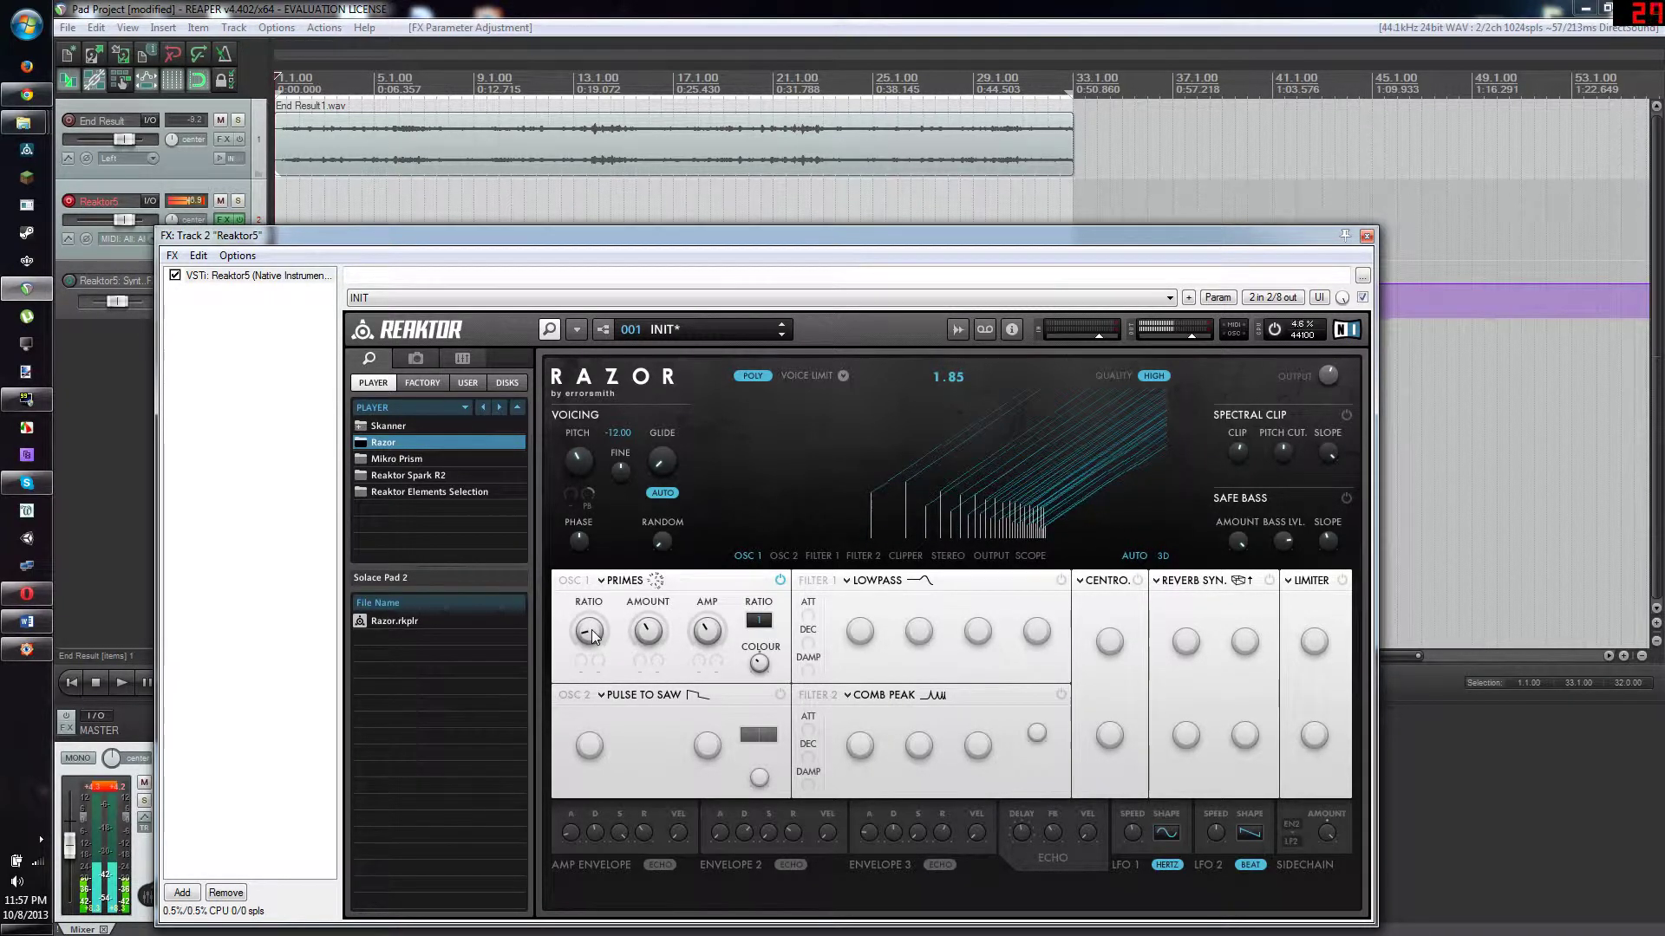
Set oscillator 1's Colour to -3, readjust its Primes Ratio knob, and try 2 in the numeric ratio before returning it to 1.
{"action": "left_click_drag", "start_coordinate": [768, 624], "coordinate": [760, 675]}
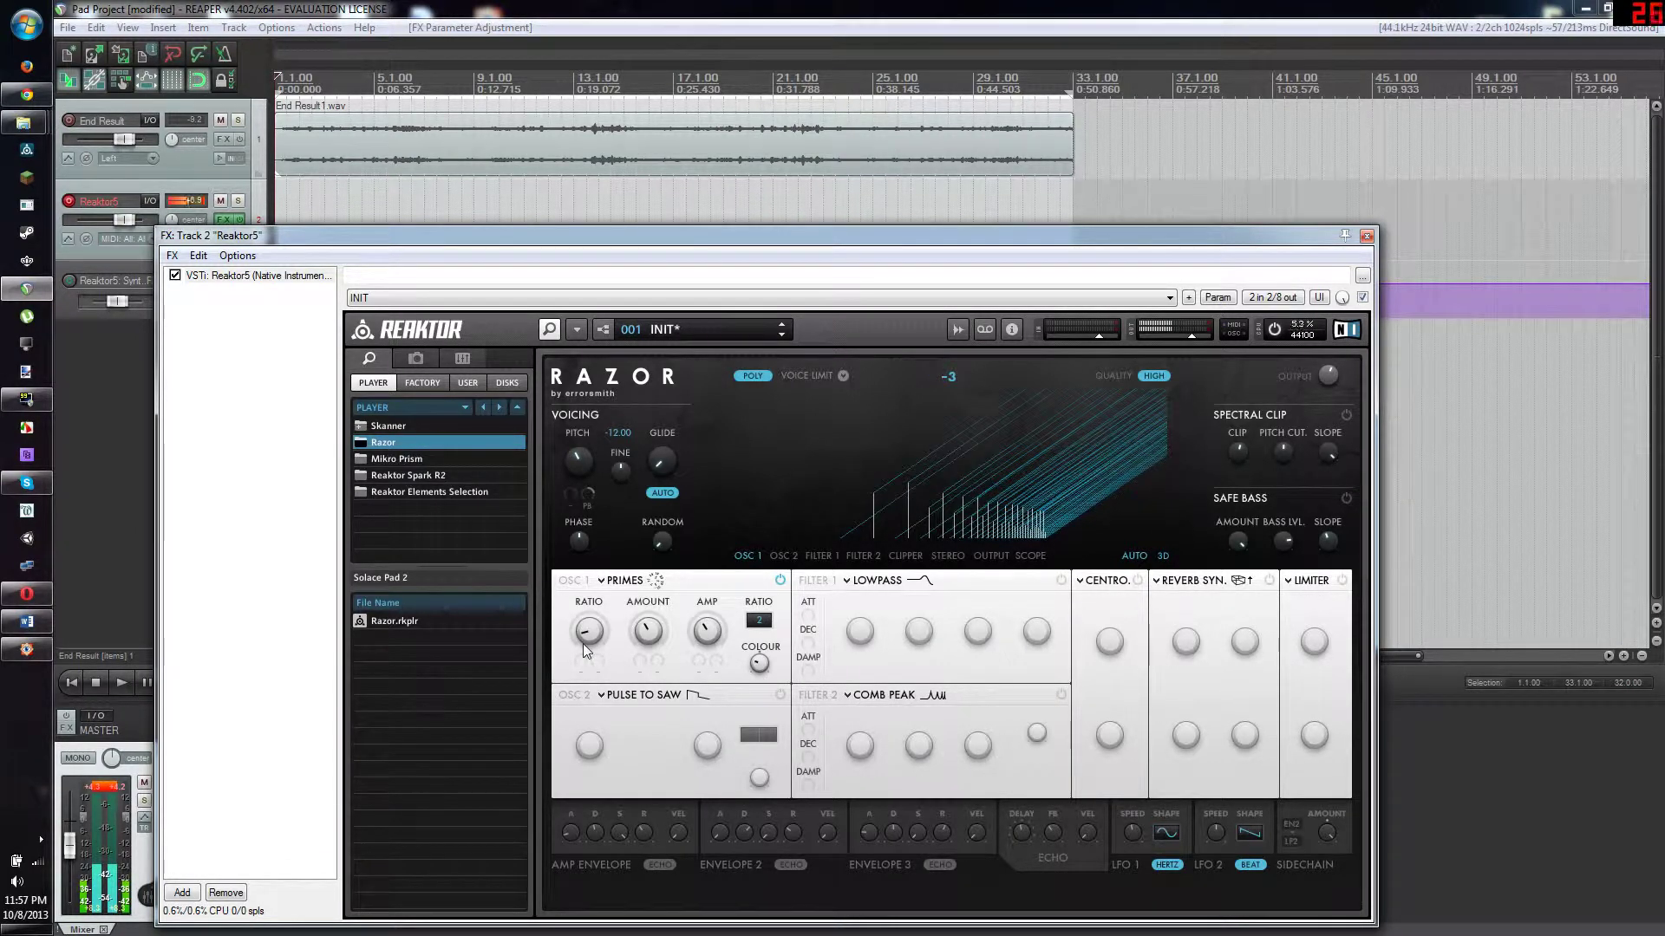
{"action": "left_click_drag", "start_coordinate": [583, 638], "coordinate": [593, 631]}
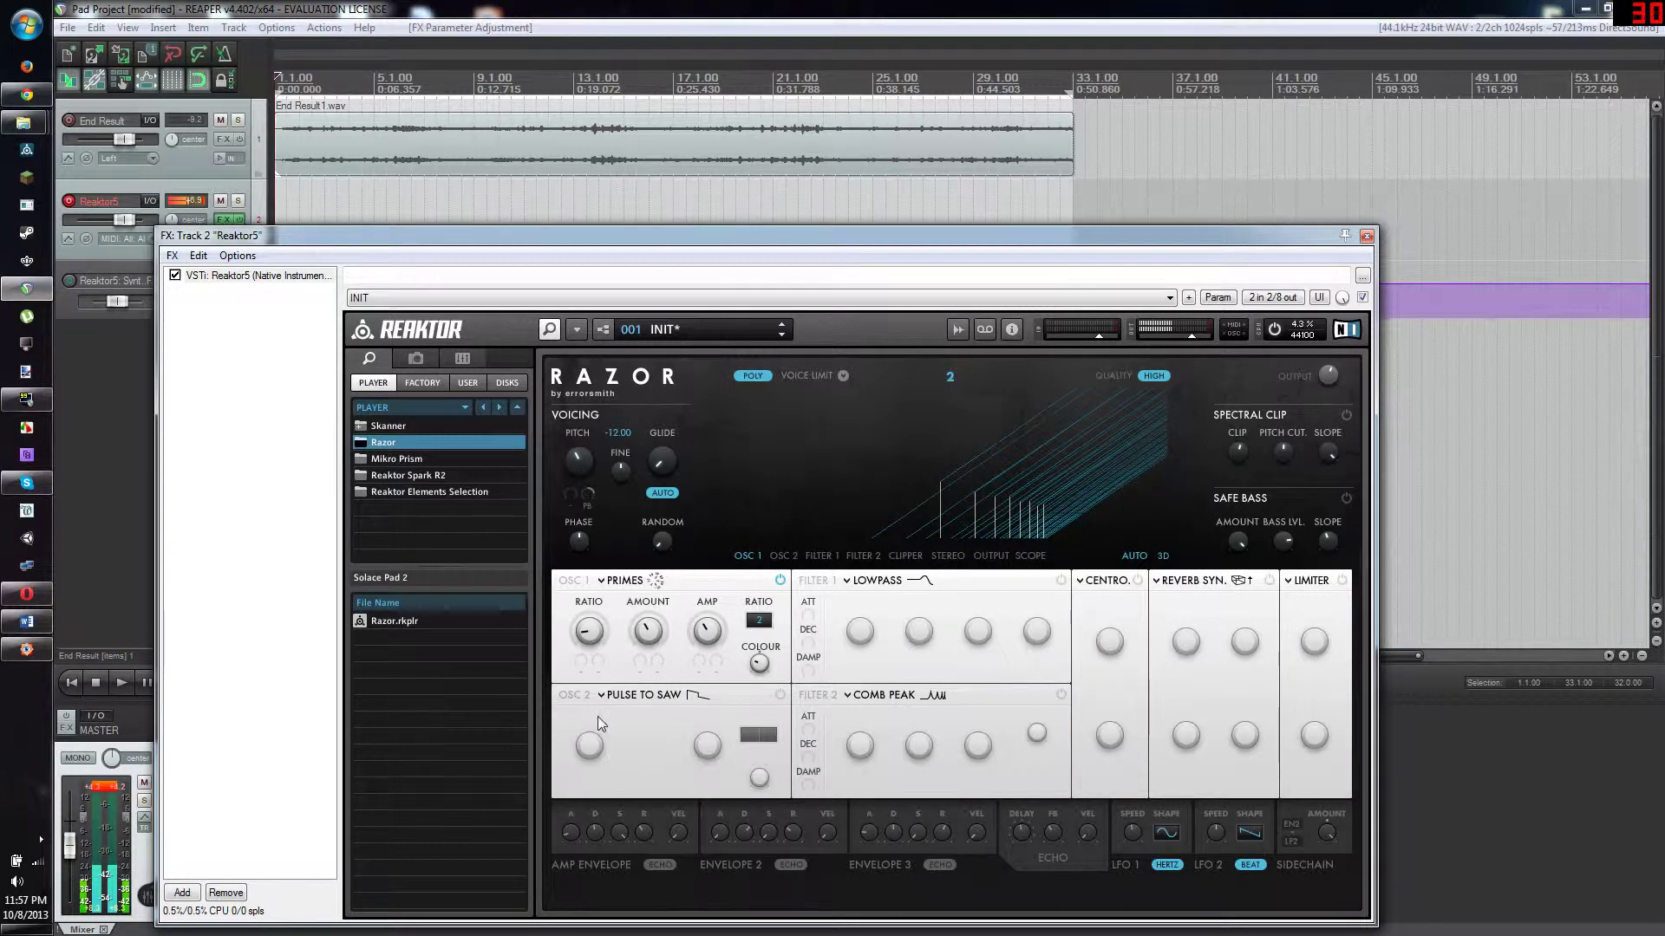
{"action": "left_click_drag", "start_coordinate": [758, 619], "coordinate": [759, 631]}
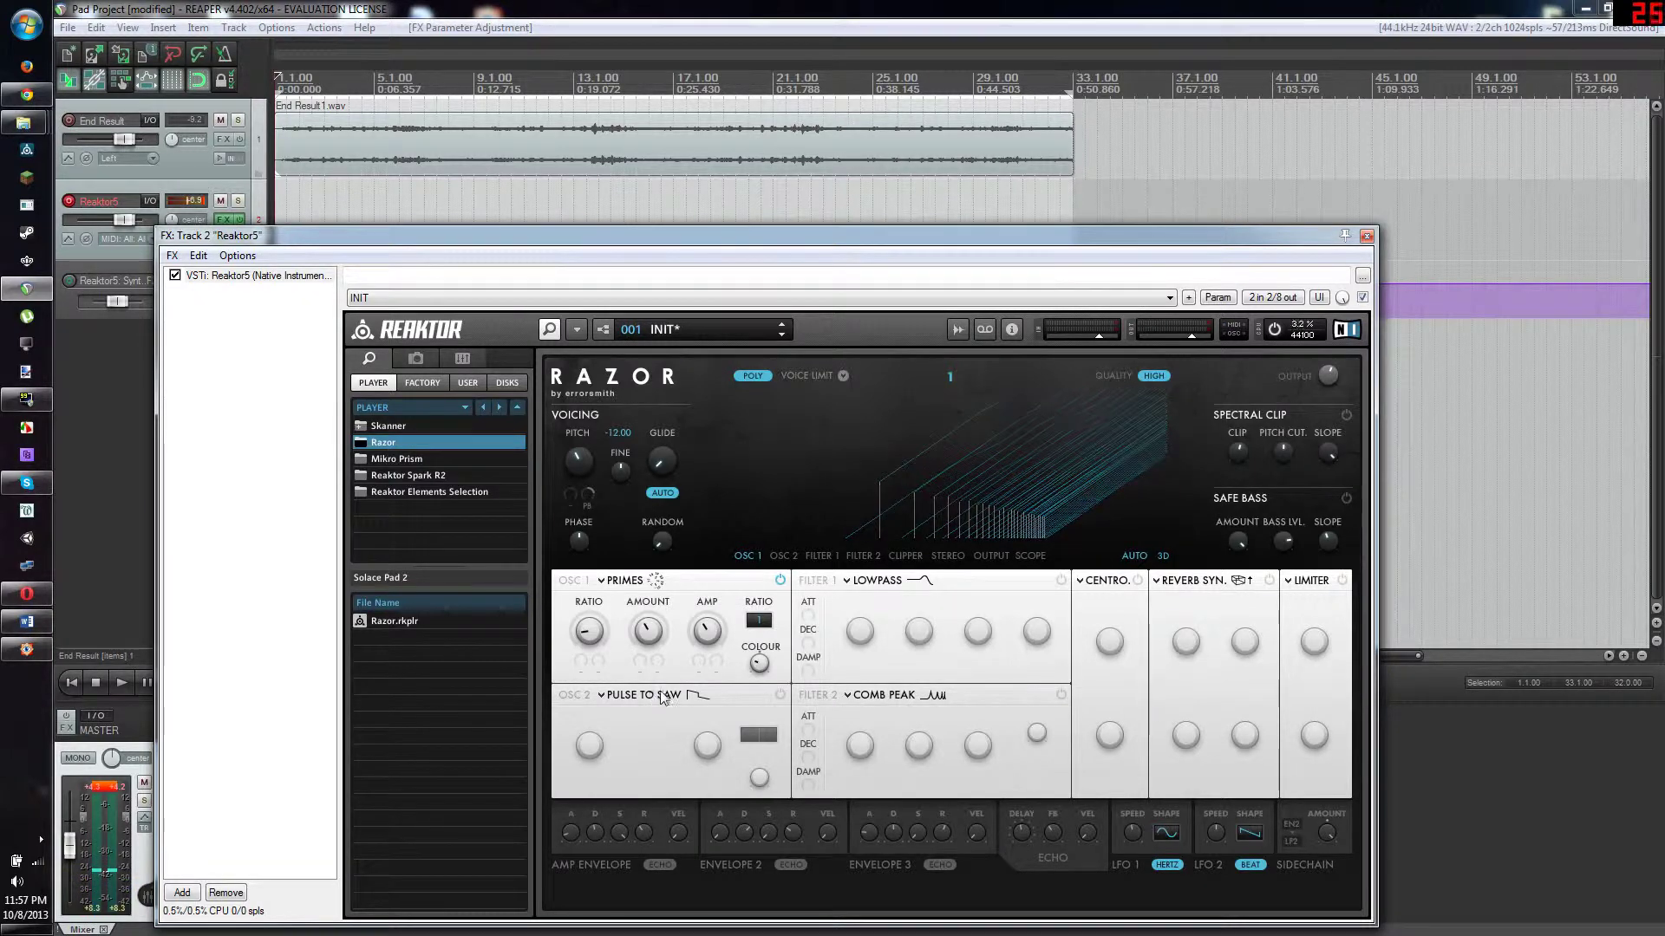
Switch oscillator 1 off, enable oscillator 2 and change its type to Number Pitchbend.
{"action": "left_click", "coordinate": [780, 581]}
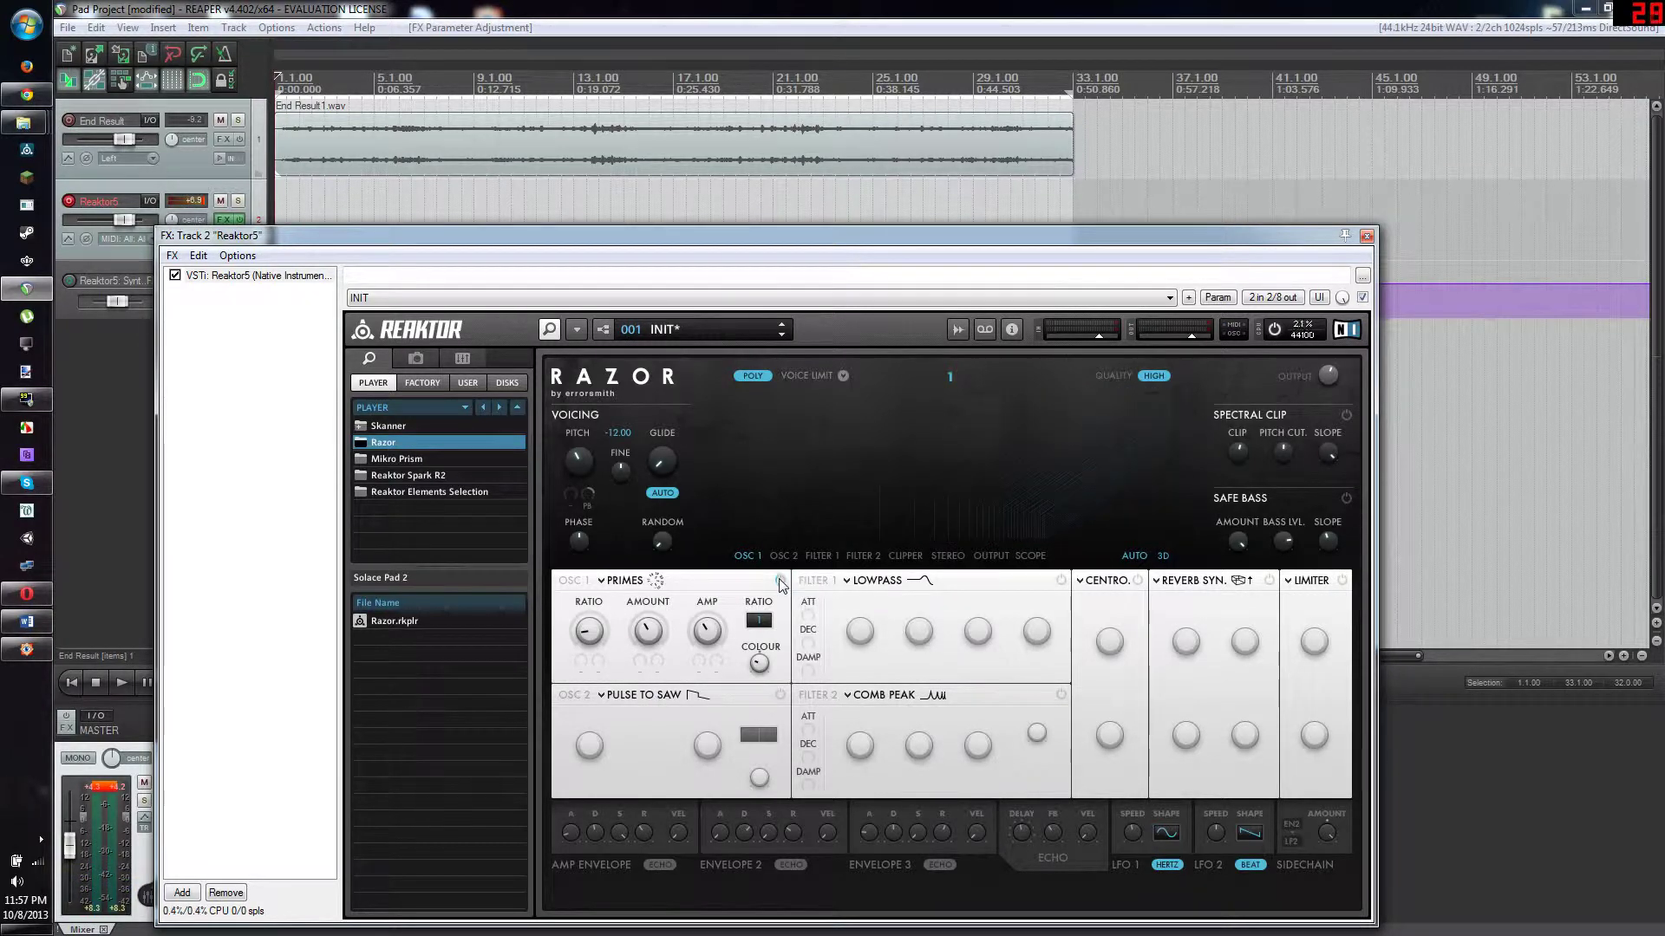
{"action": "left_click", "coordinate": [779, 694]}
{"action": "left_click", "coordinate": [642, 695]}
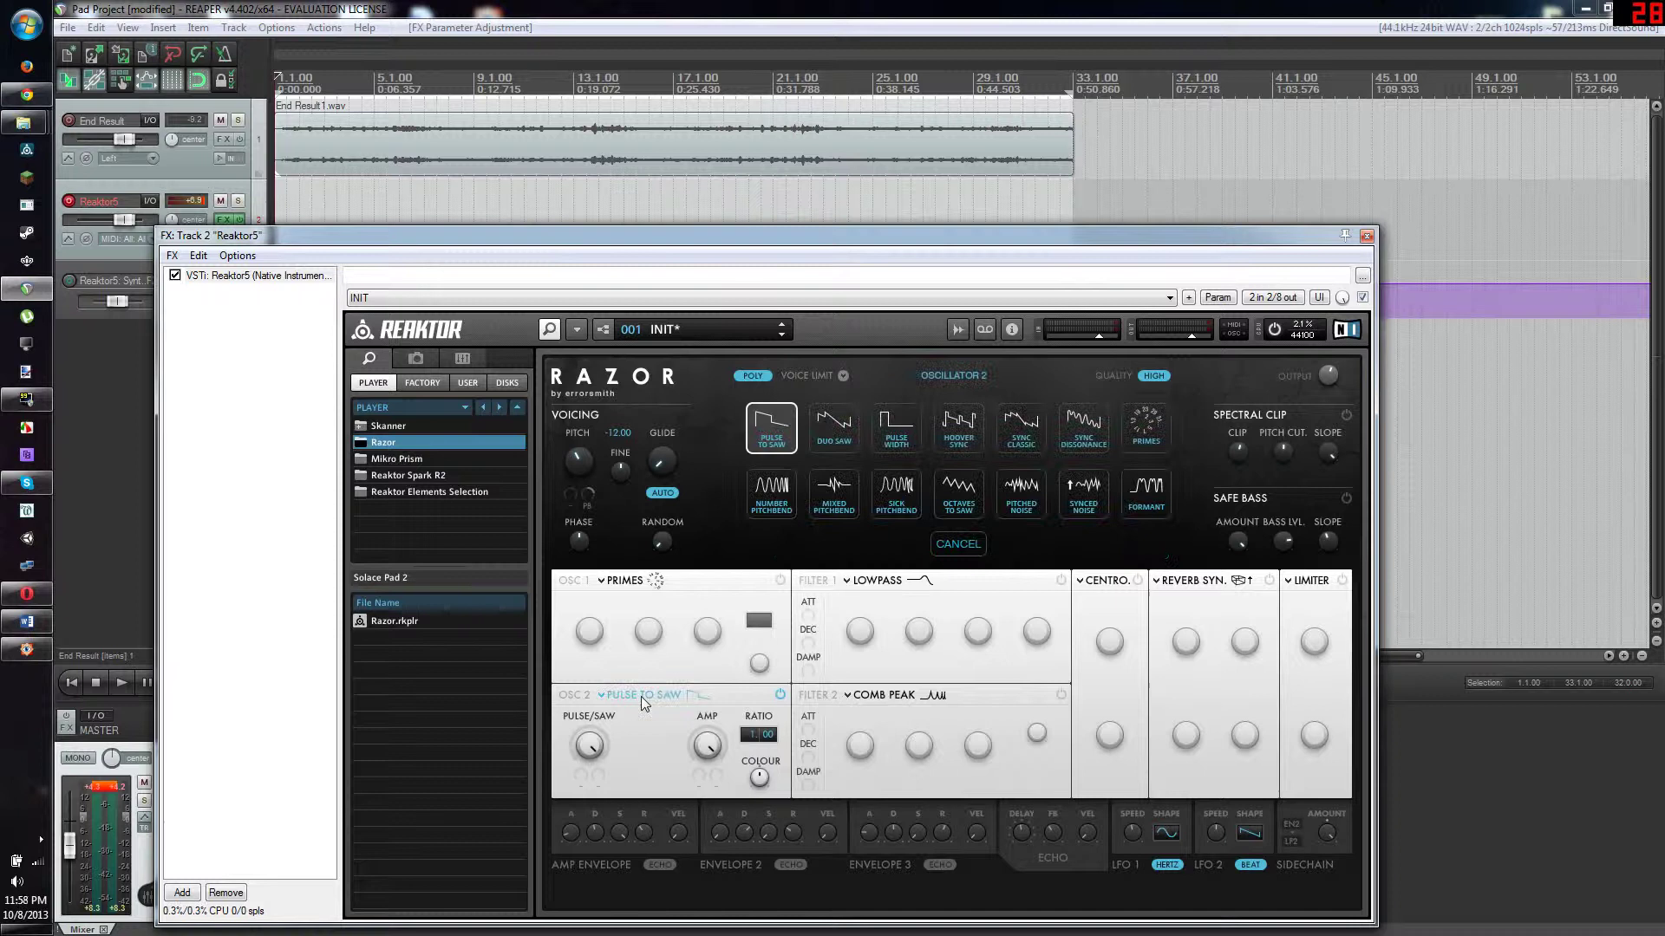
{"action": "left_click", "coordinate": [778, 499]}
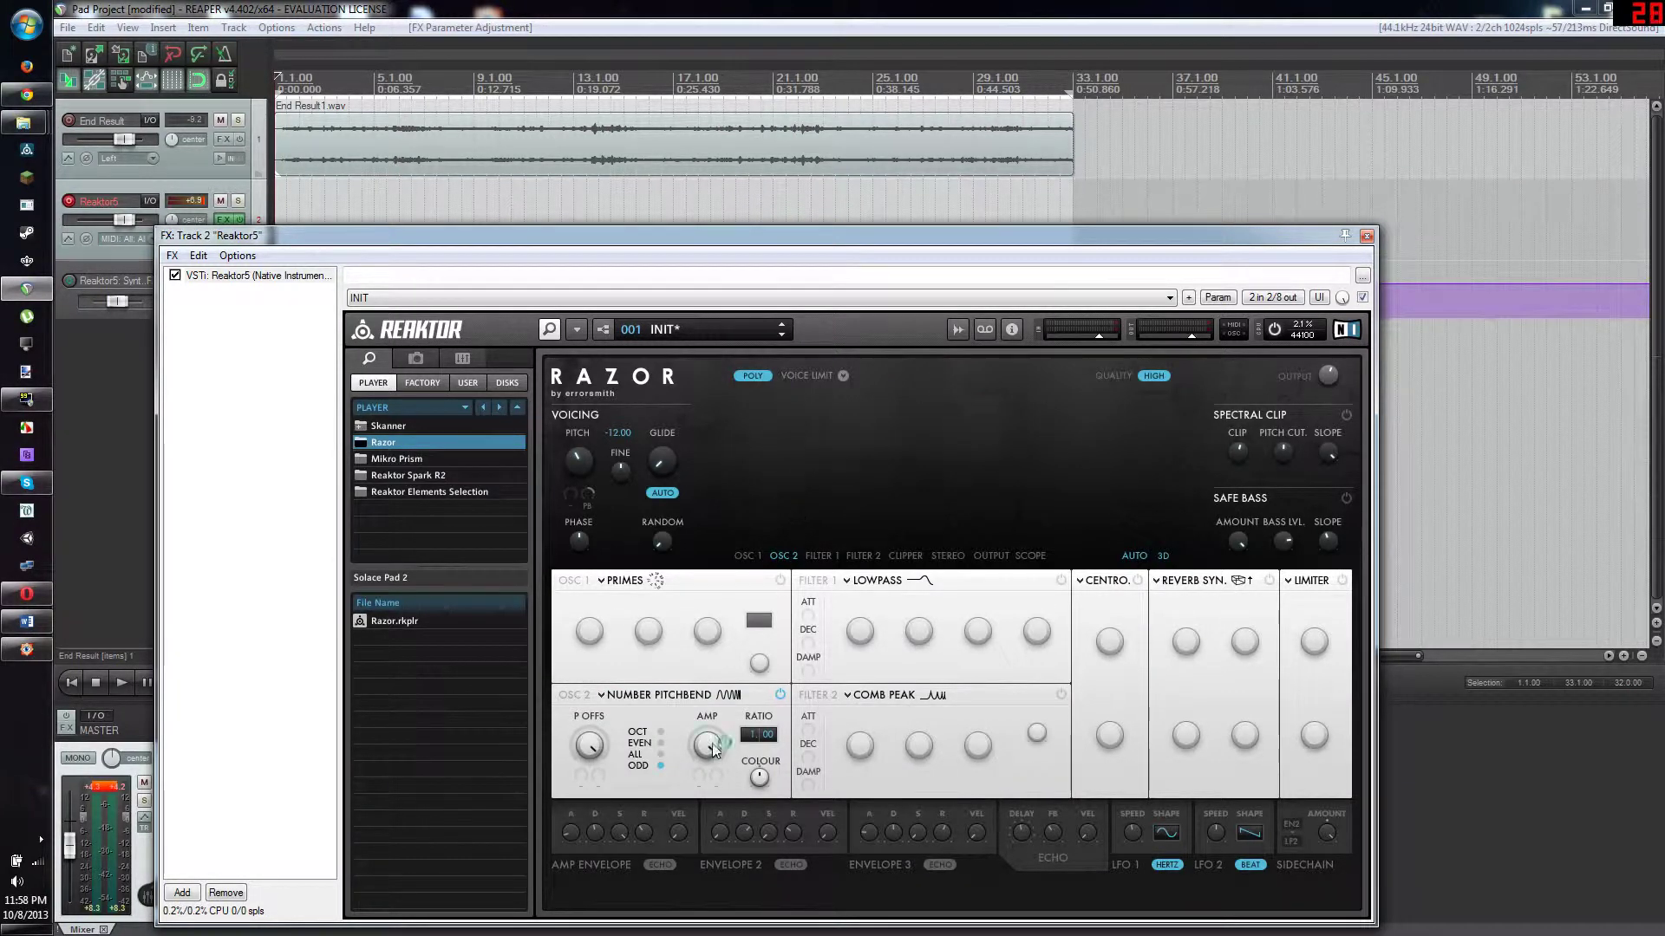
Try the Oct mode on oscillator 2, return it to Odd, and switch oscillator 1 back on.
{"action": "left_click", "coordinate": [663, 731]}
{"action": "left_click", "coordinate": [661, 766]}
{"action": "left_click", "coordinate": [780, 580]}
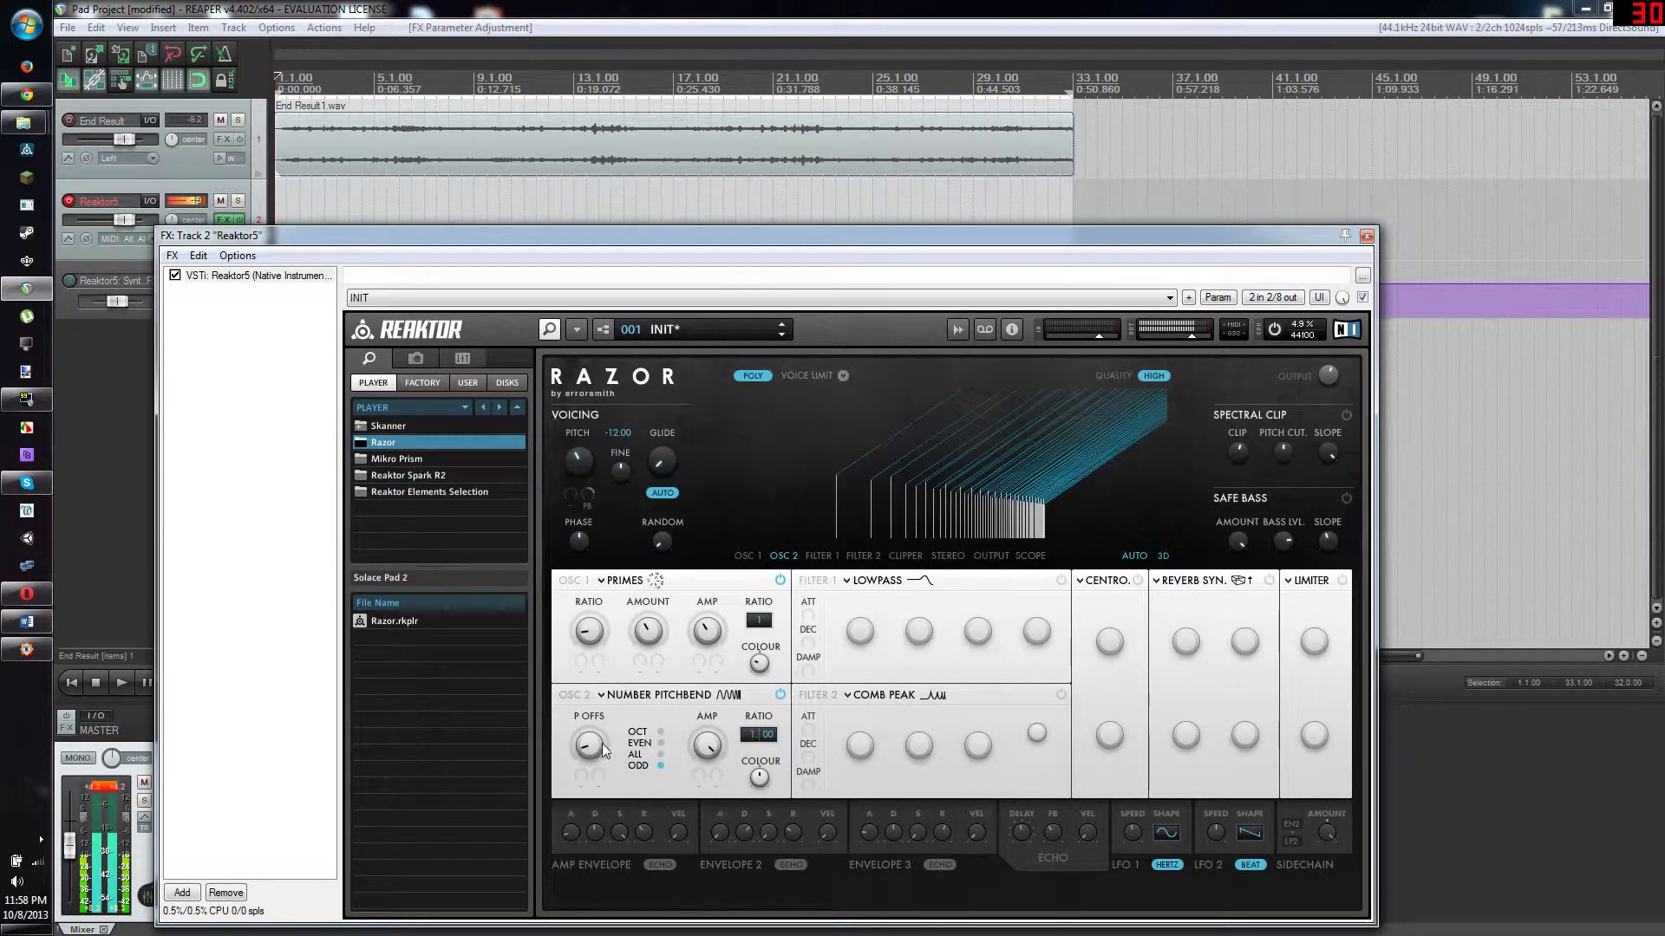
On oscillator 2, set P Offs to 17, Amp to 0.2 and Colour to -4.5.
{"action": "scroll", "coordinate": [590, 744], "scroll_direction": "up", "scroll_amount": 4}
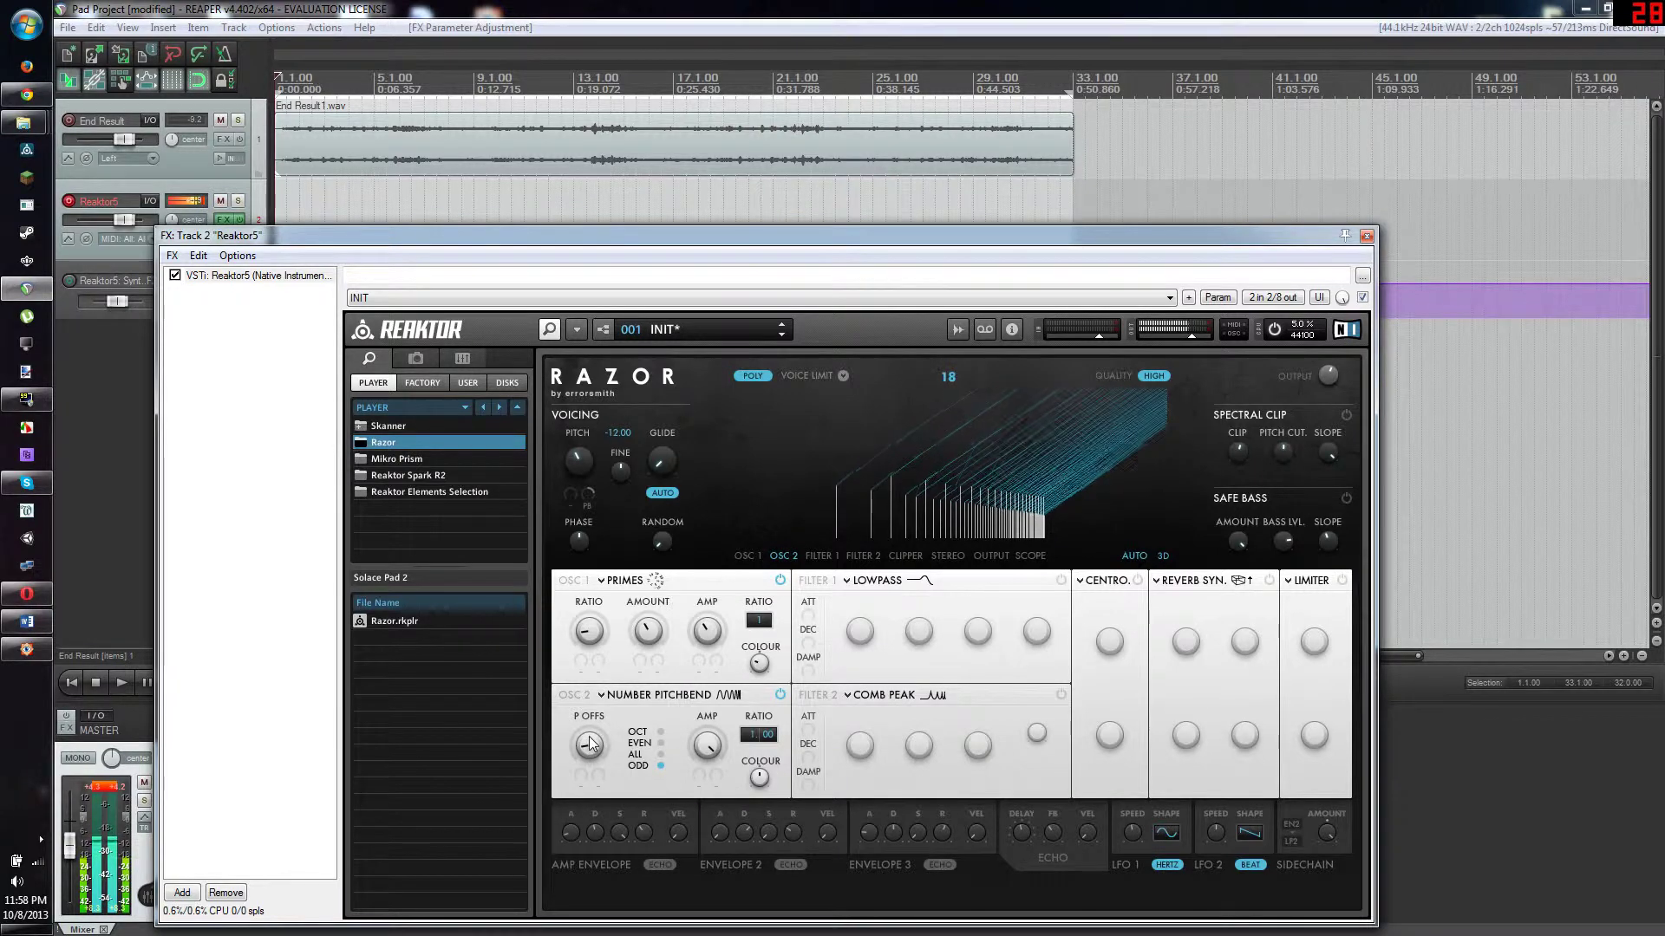
{"action": "scroll", "coordinate": [590, 744], "scroll_direction": "down", "scroll_amount": 3}
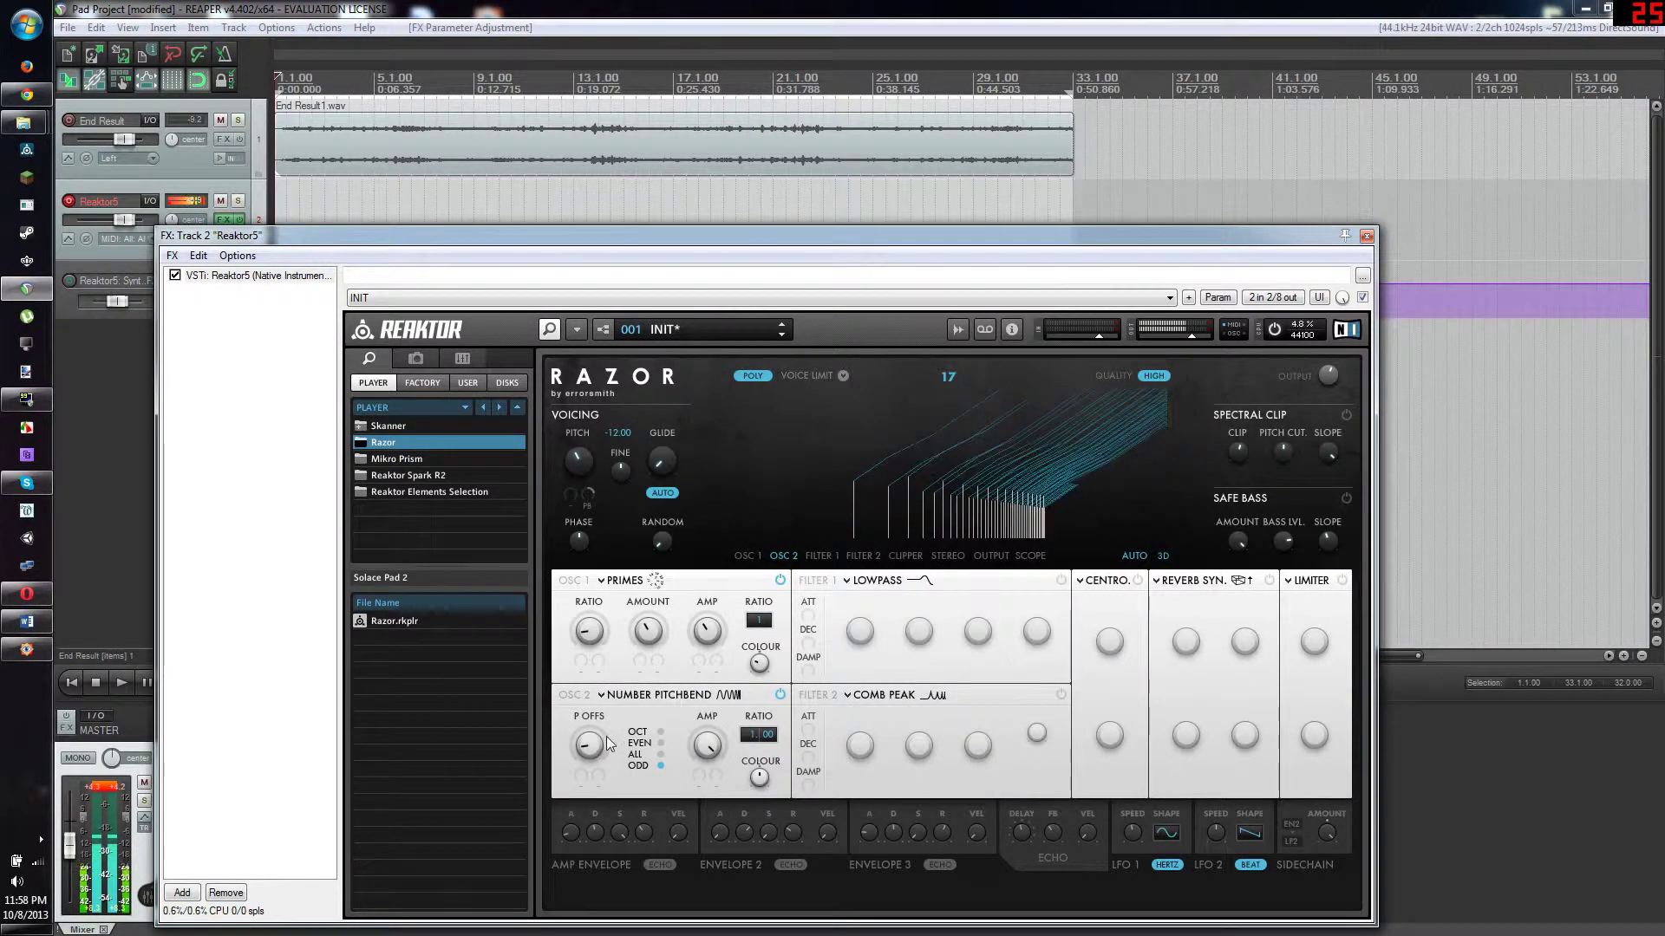
{"action": "left_click_drag", "start_coordinate": [707, 747], "coordinate": [712, 809]}
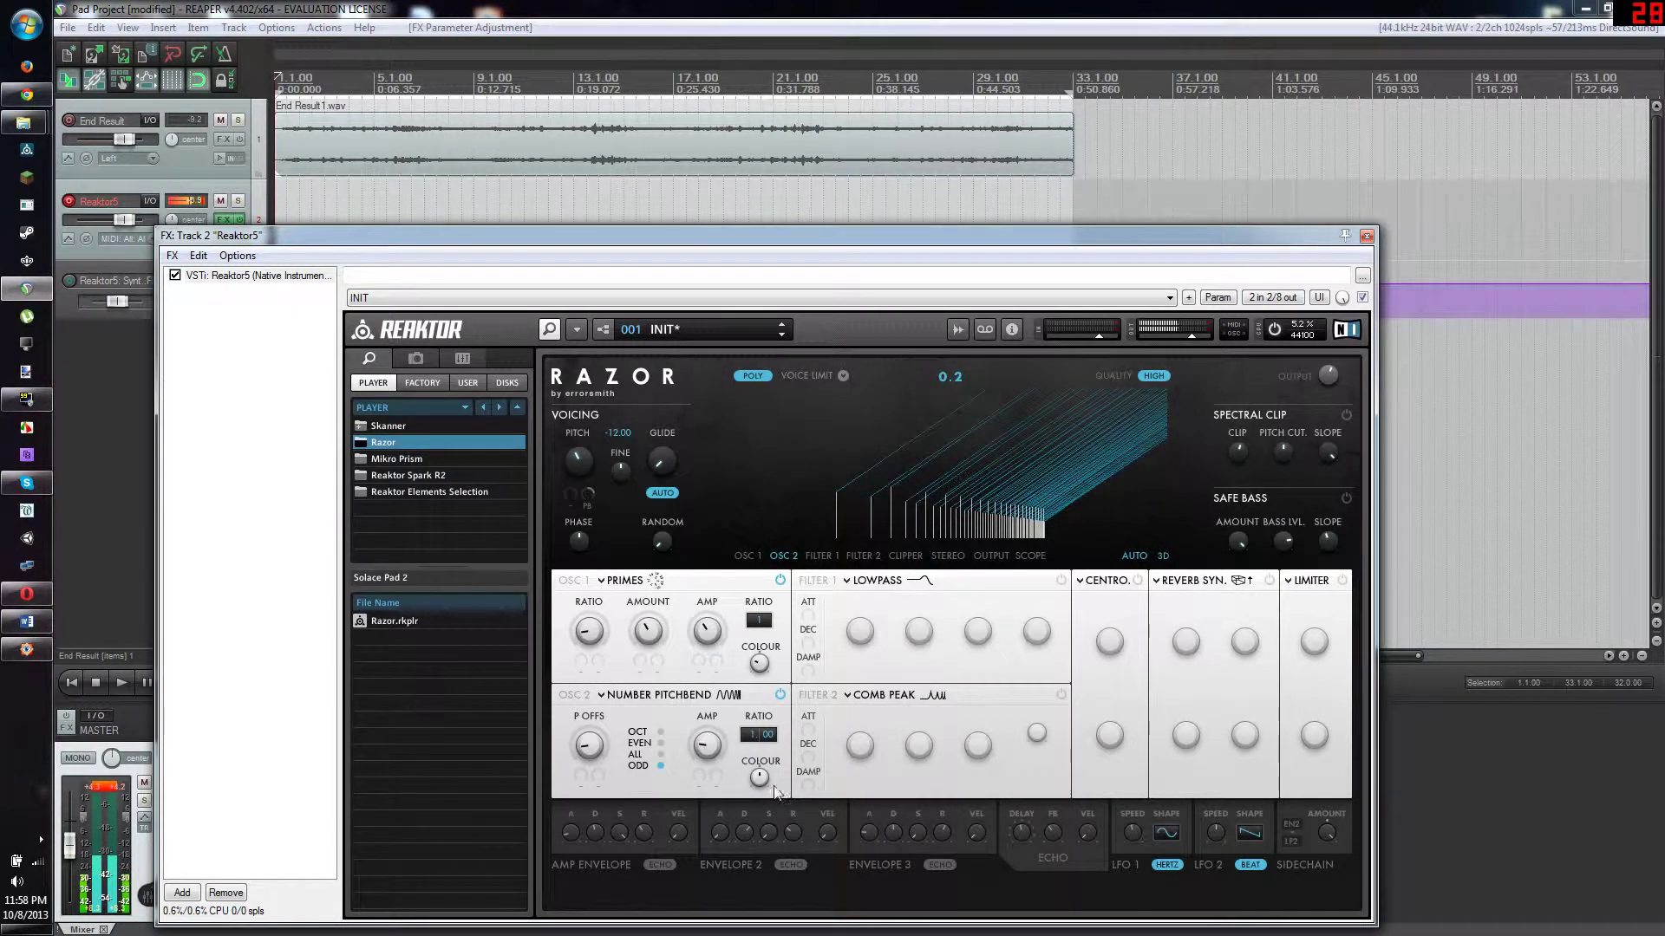
{"action": "left_click_drag", "start_coordinate": [753, 783], "coordinate": [761, 831]}
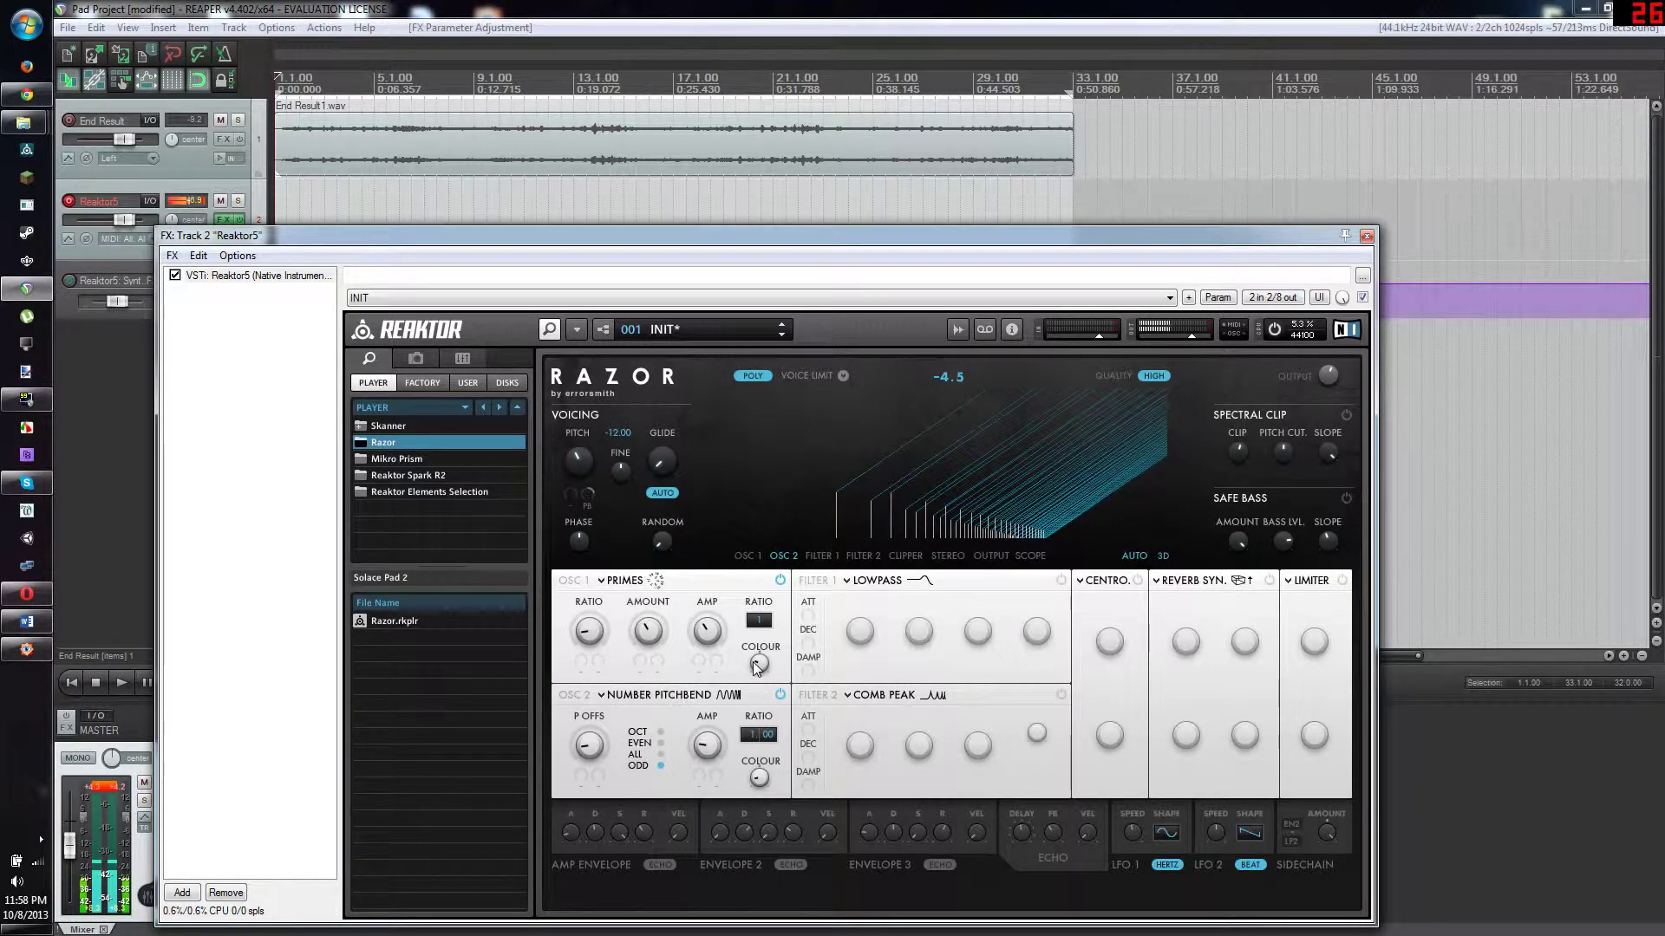
Set oscillator 1's Colour to -6, bring the output level to -3, and readjust oscillator 2's Colour slightly.
{"action": "left_click_drag", "start_coordinate": [757, 666], "coordinate": [759, 681]}
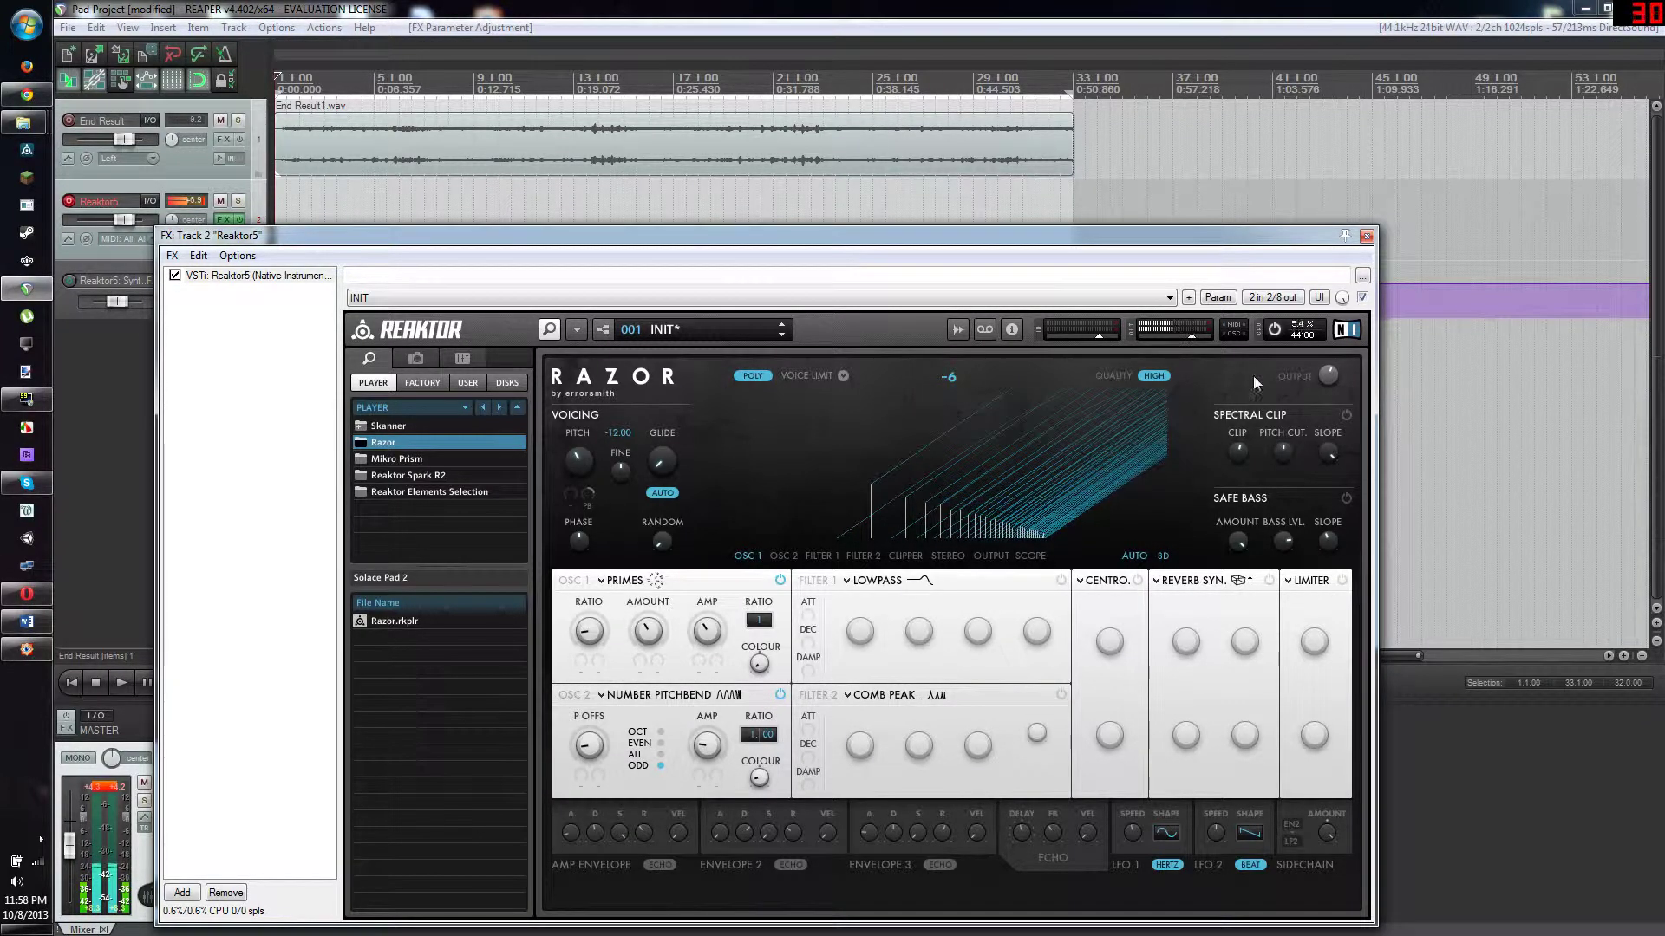
{"action": "left_click_drag", "start_coordinate": [1328, 378], "coordinate": [1327, 370]}
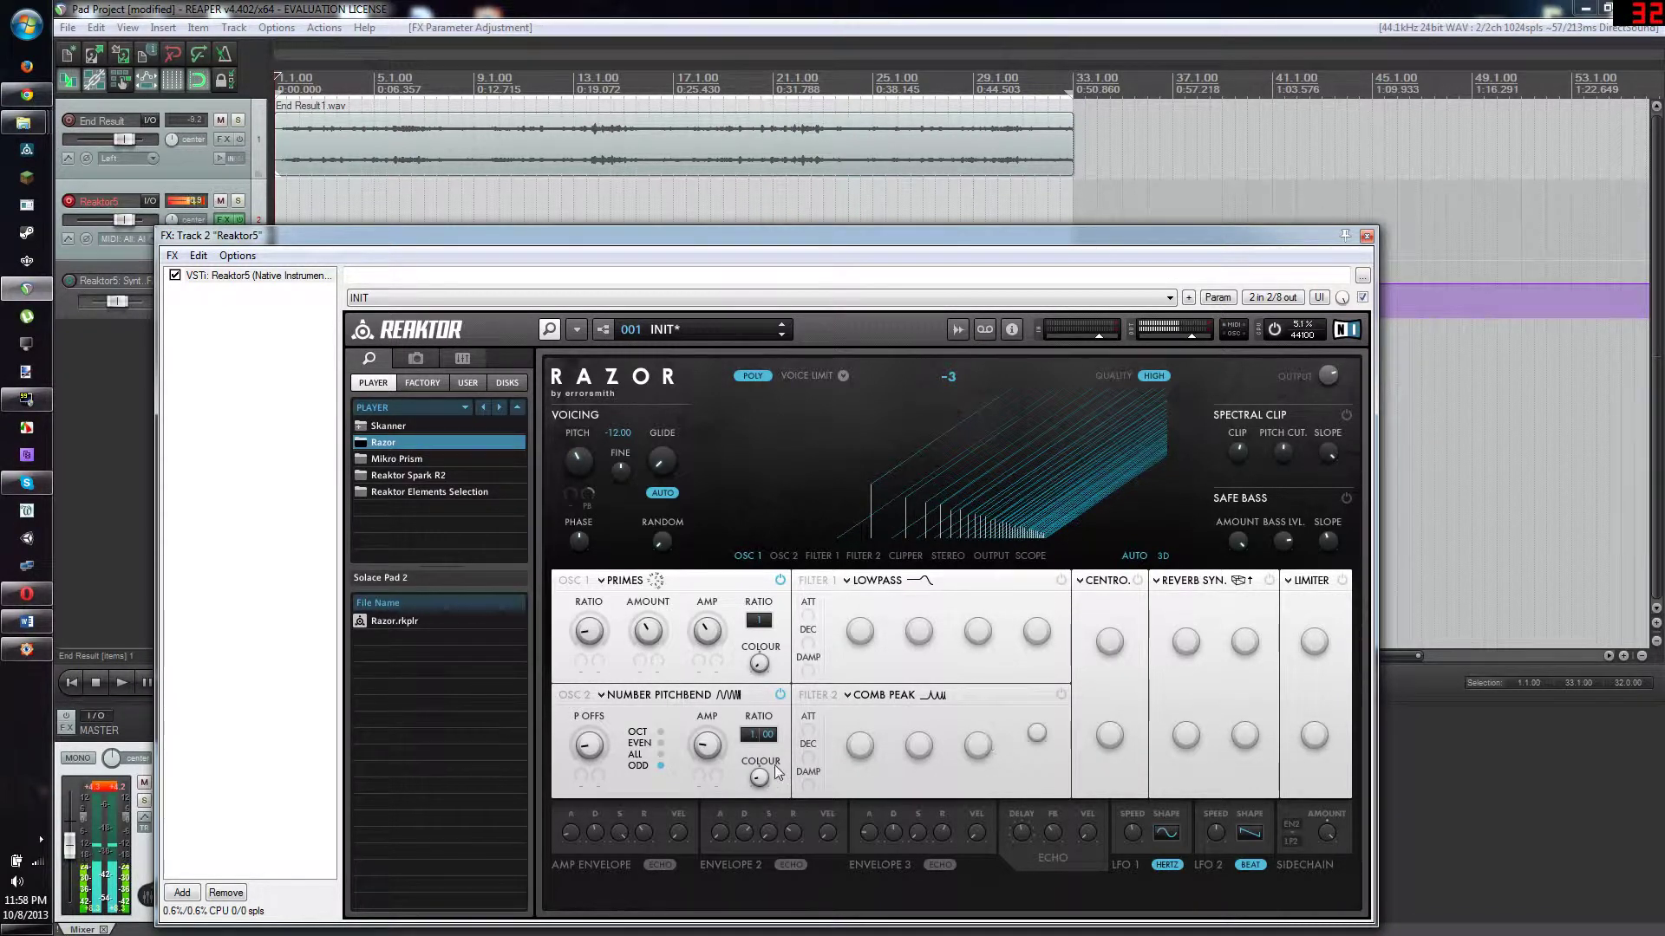
{"action": "left_click_drag", "start_coordinate": [760, 776], "coordinate": [704, 731]}
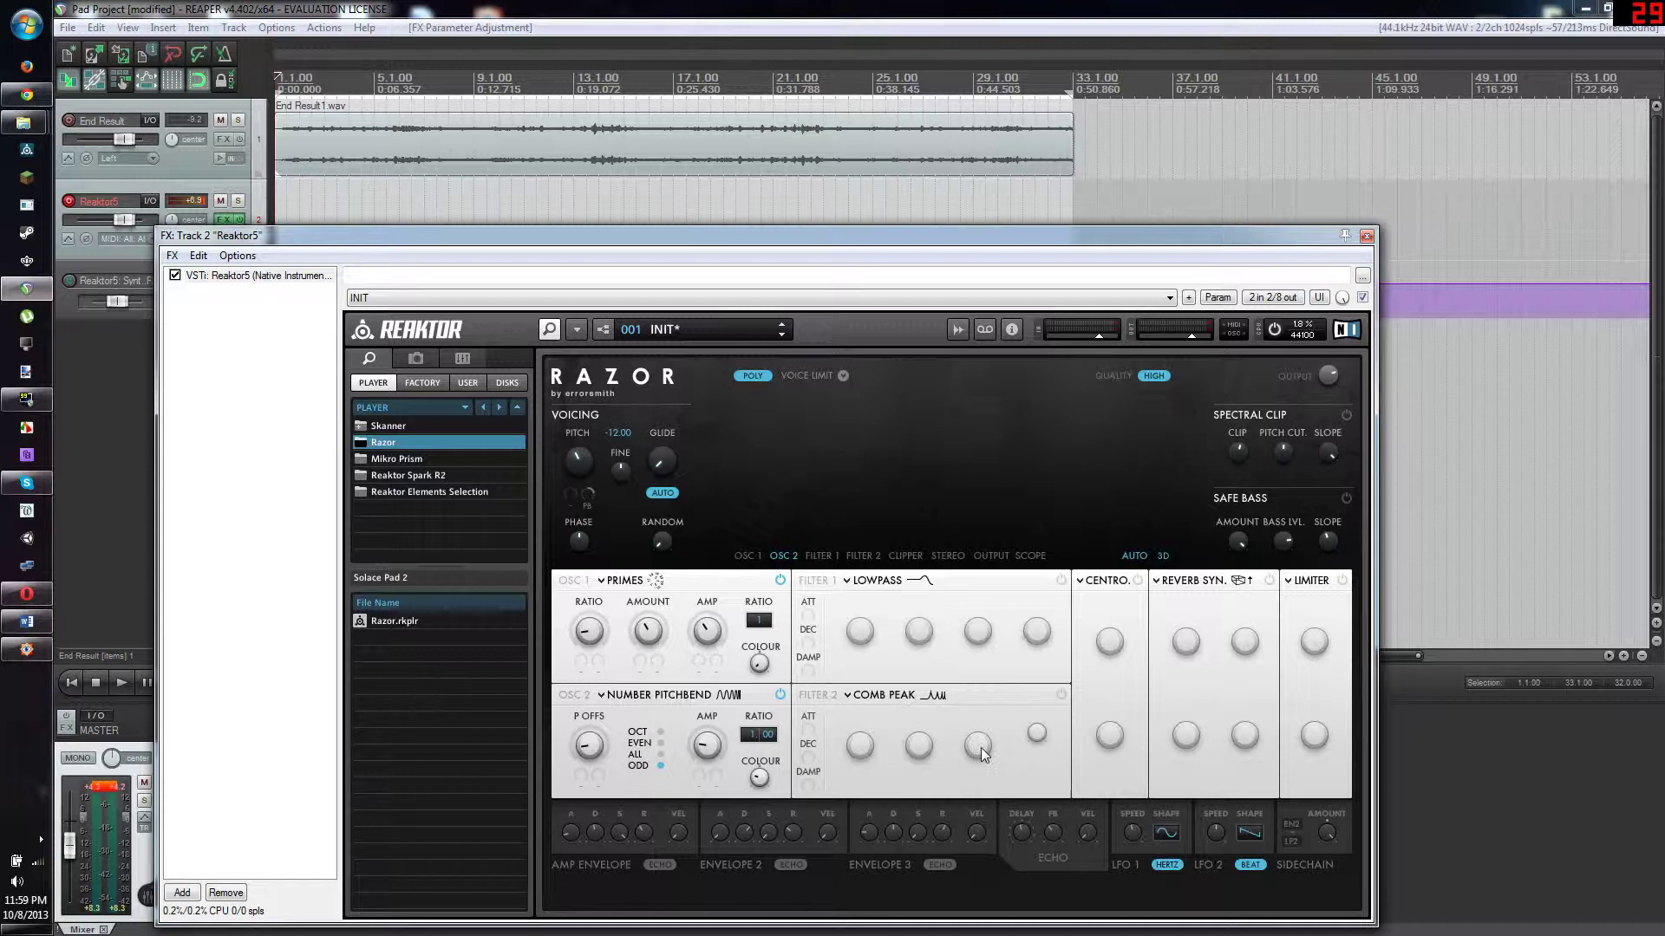
Replace the synced reverb in the stereo effects slot with Unisono Noise and enable it.
{"action": "left_click", "coordinate": [1206, 586]}
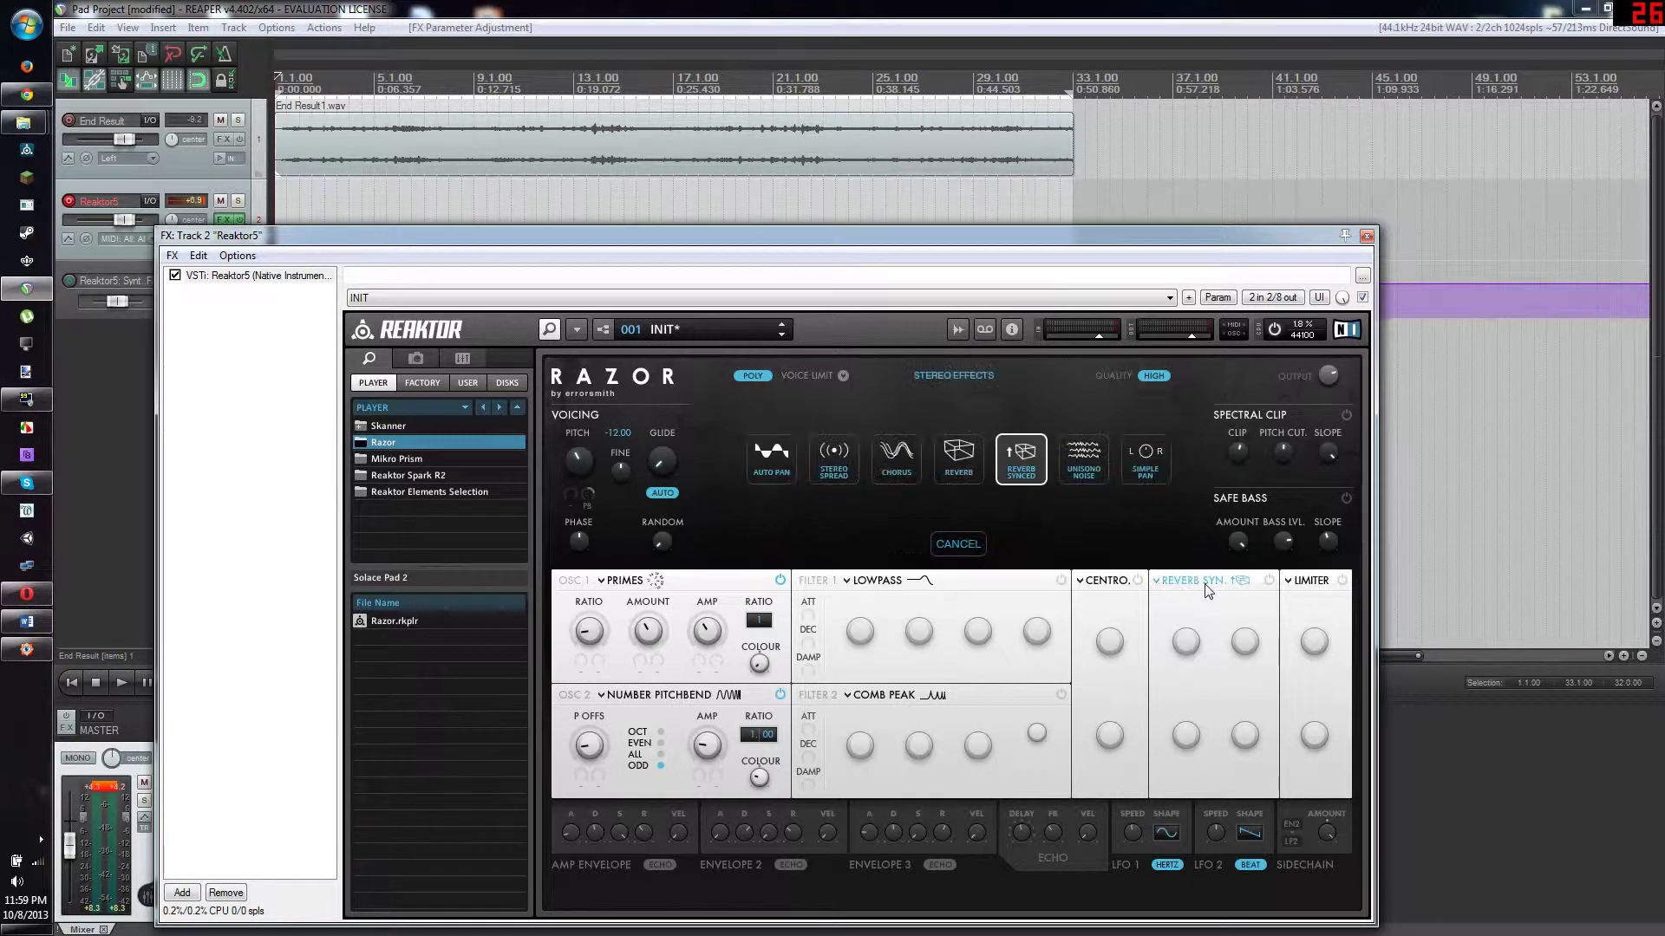
{"action": "left_click", "coordinate": [1210, 594]}
{"action": "left_click", "coordinate": [1211, 591]}
{"action": "left_click", "coordinate": [1099, 456]}
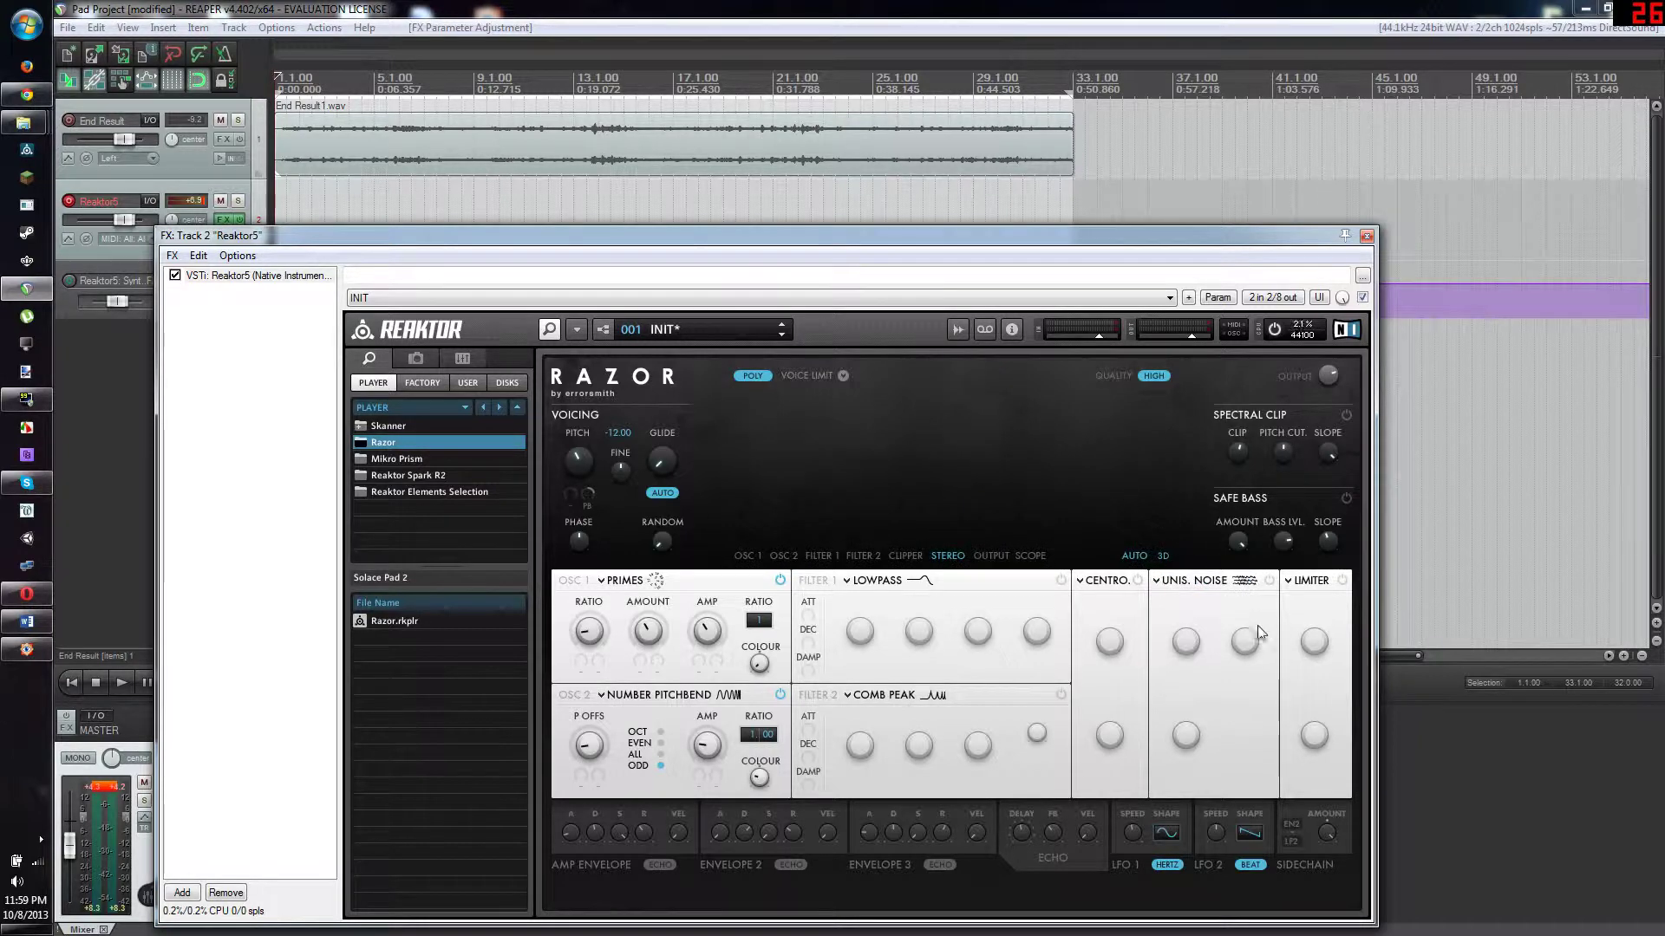
{"action": "left_click", "coordinate": [1269, 580]}
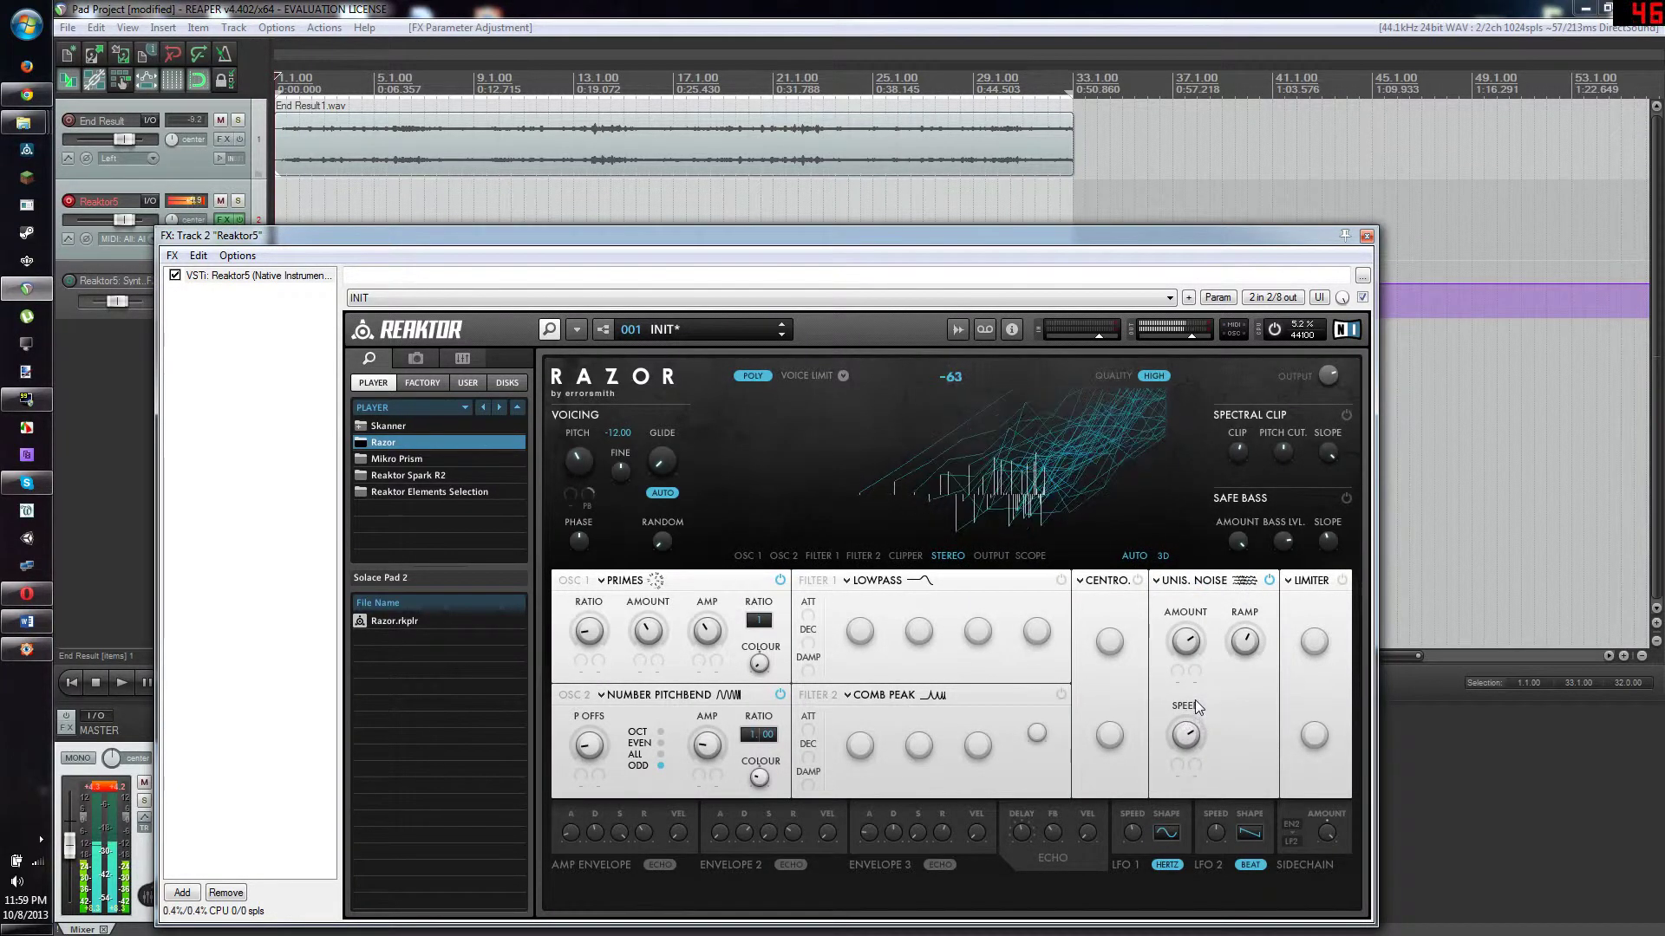
Turn the Unisono Noise Amount up to maximum, raise its Ramp, and switch the effect off to compare the sound.
{"action": "mouse_move", "coordinate": [1195, 699]}
{"action": "left_mouse_down"}
{"action": "mouse_move", "coordinate": [1195, 684]}
{"action": "mouse_move", "coordinate": [1198, 704]}
{"action": "left_mouse_up"}
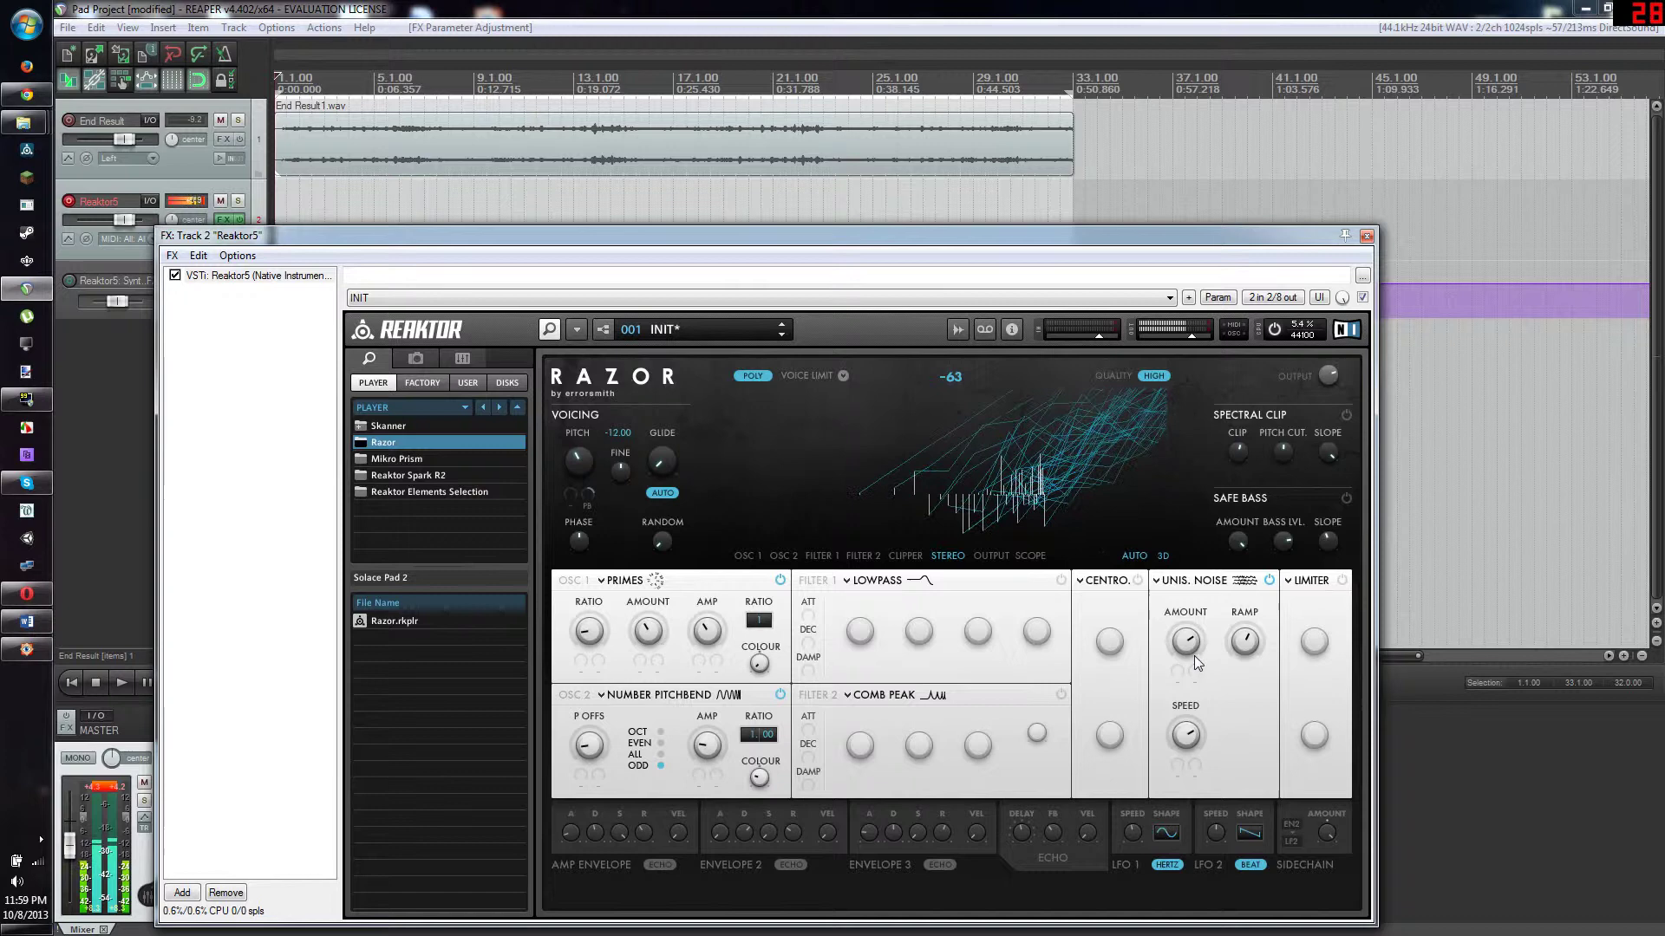
{"action": "left_click_drag", "start_coordinate": [1195, 658], "coordinate": [1223, 698]}
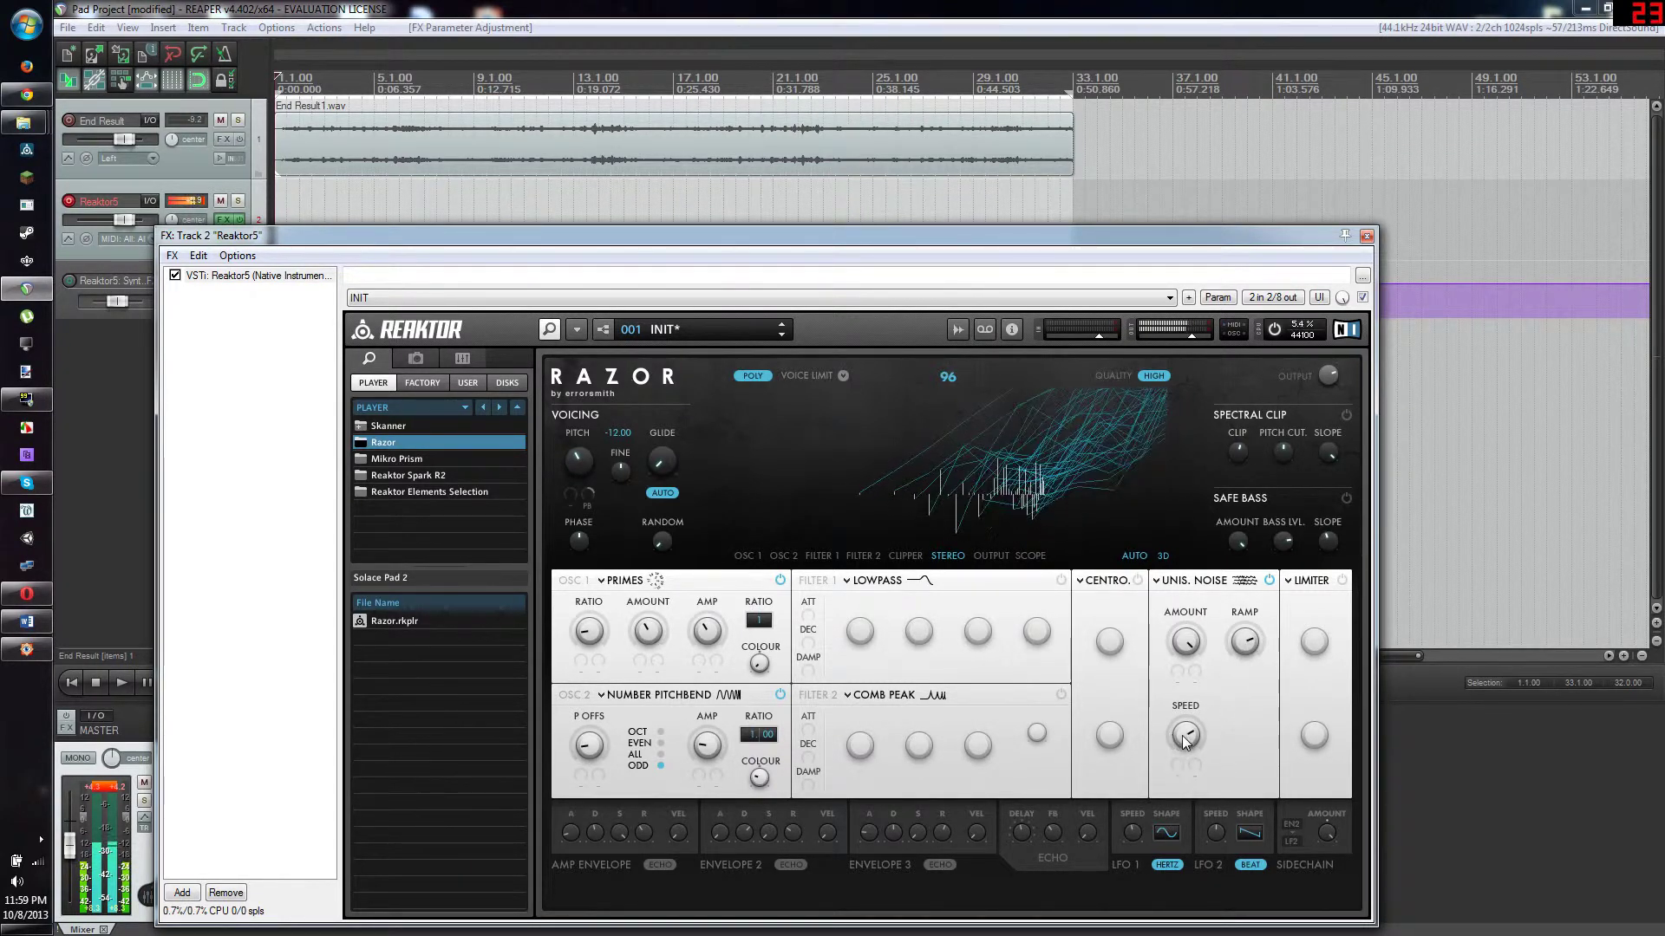
{"action": "left_click", "coordinate": [1268, 581]}
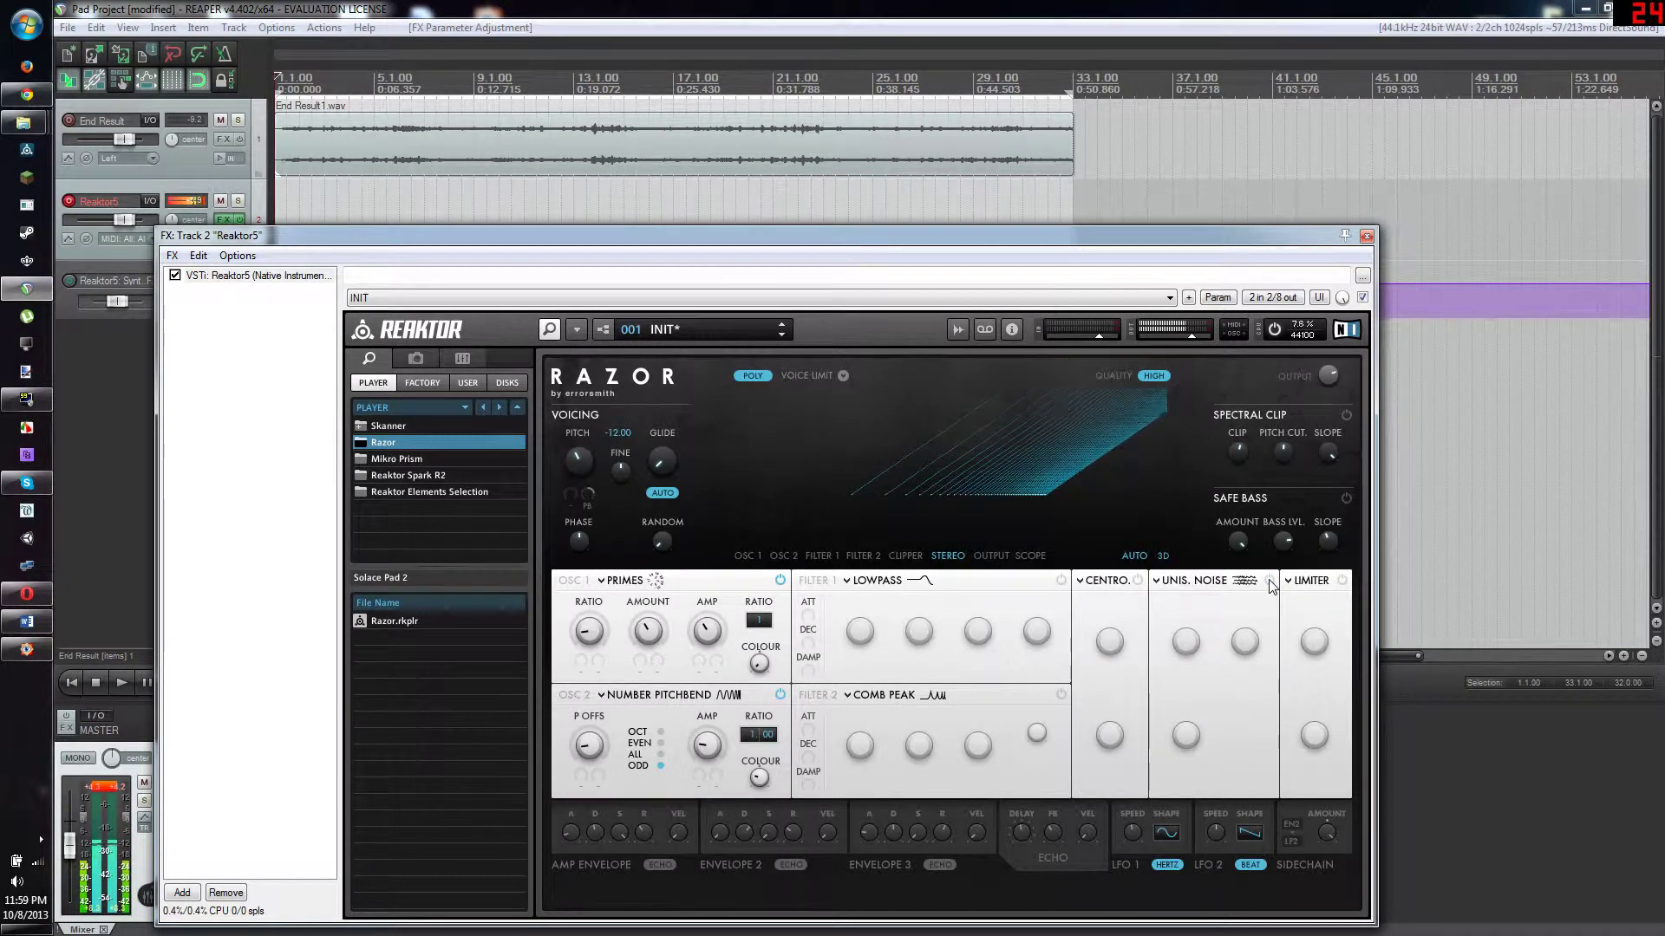
Switch Unisono Noise back on in the stereo effects slot and play the End Result recording briefly for comparison.
{"action": "left_click", "coordinate": [1269, 582]}
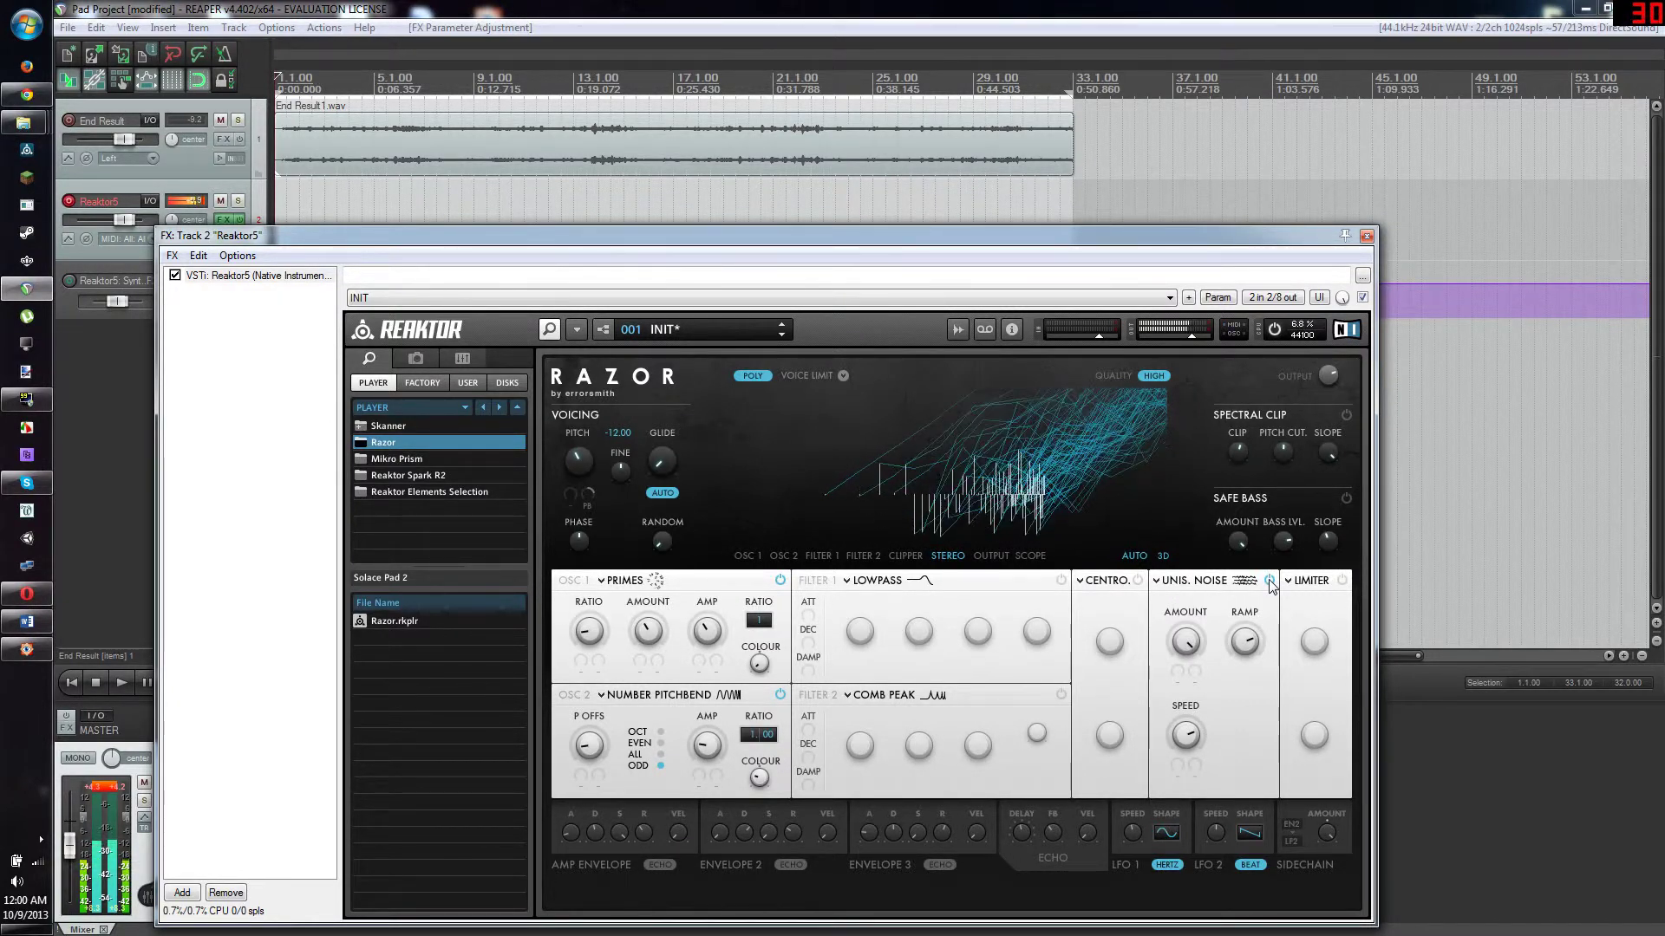
{"action": "left_click", "coordinate": [121, 683]}
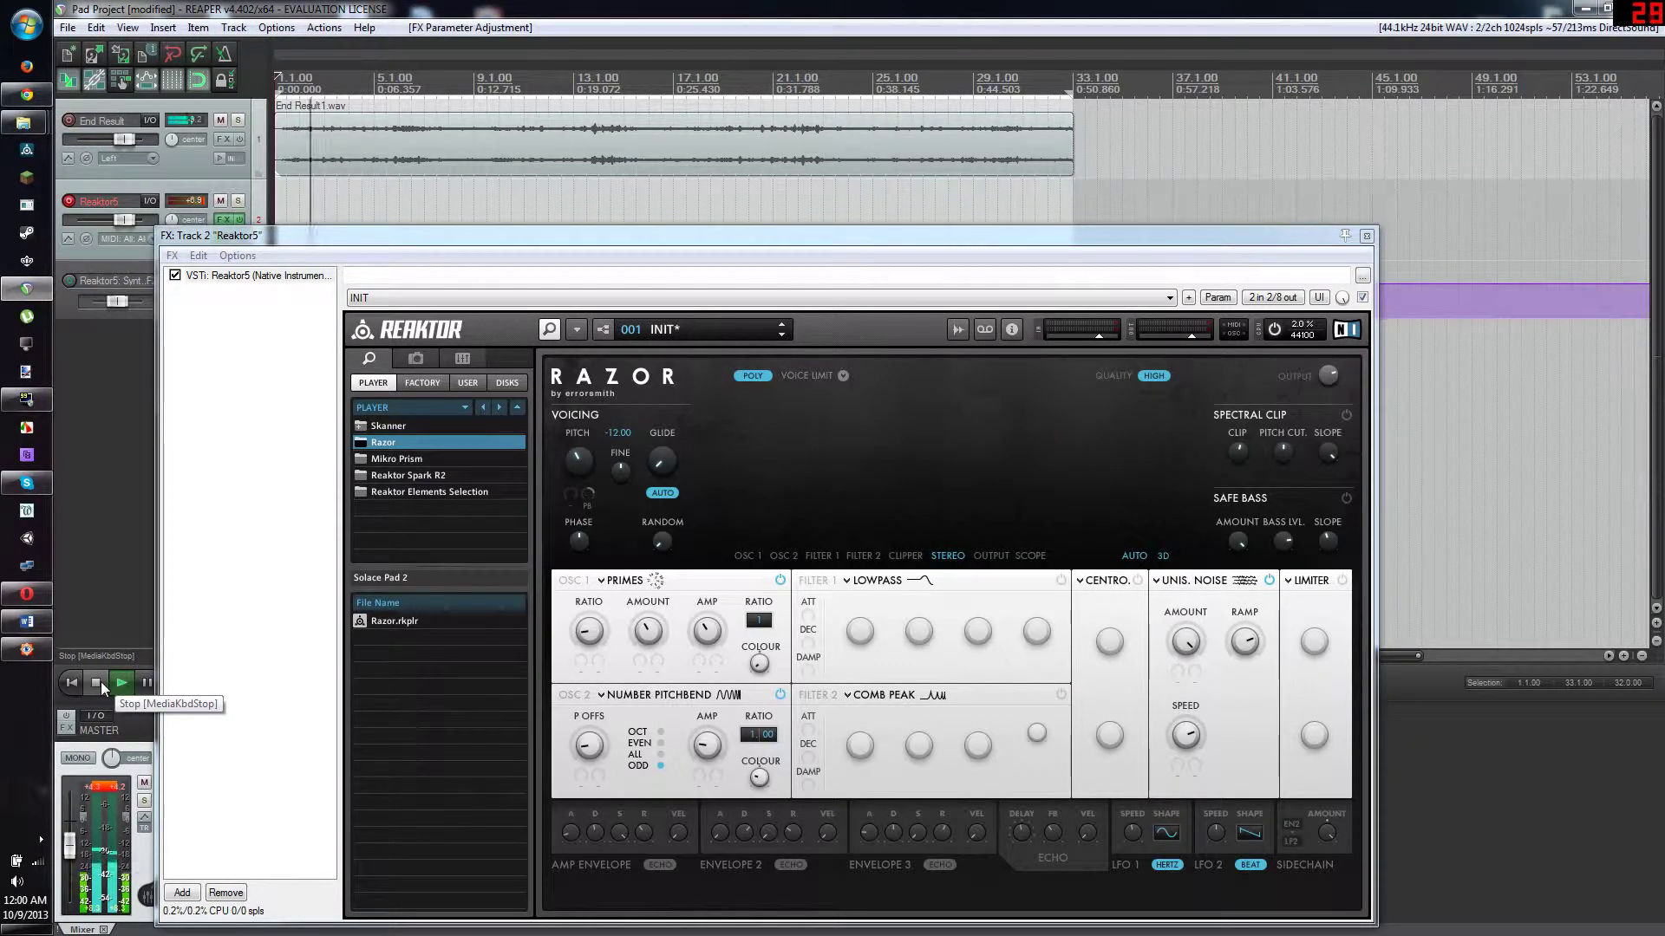
{"action": "left_click", "coordinate": [97, 682]}
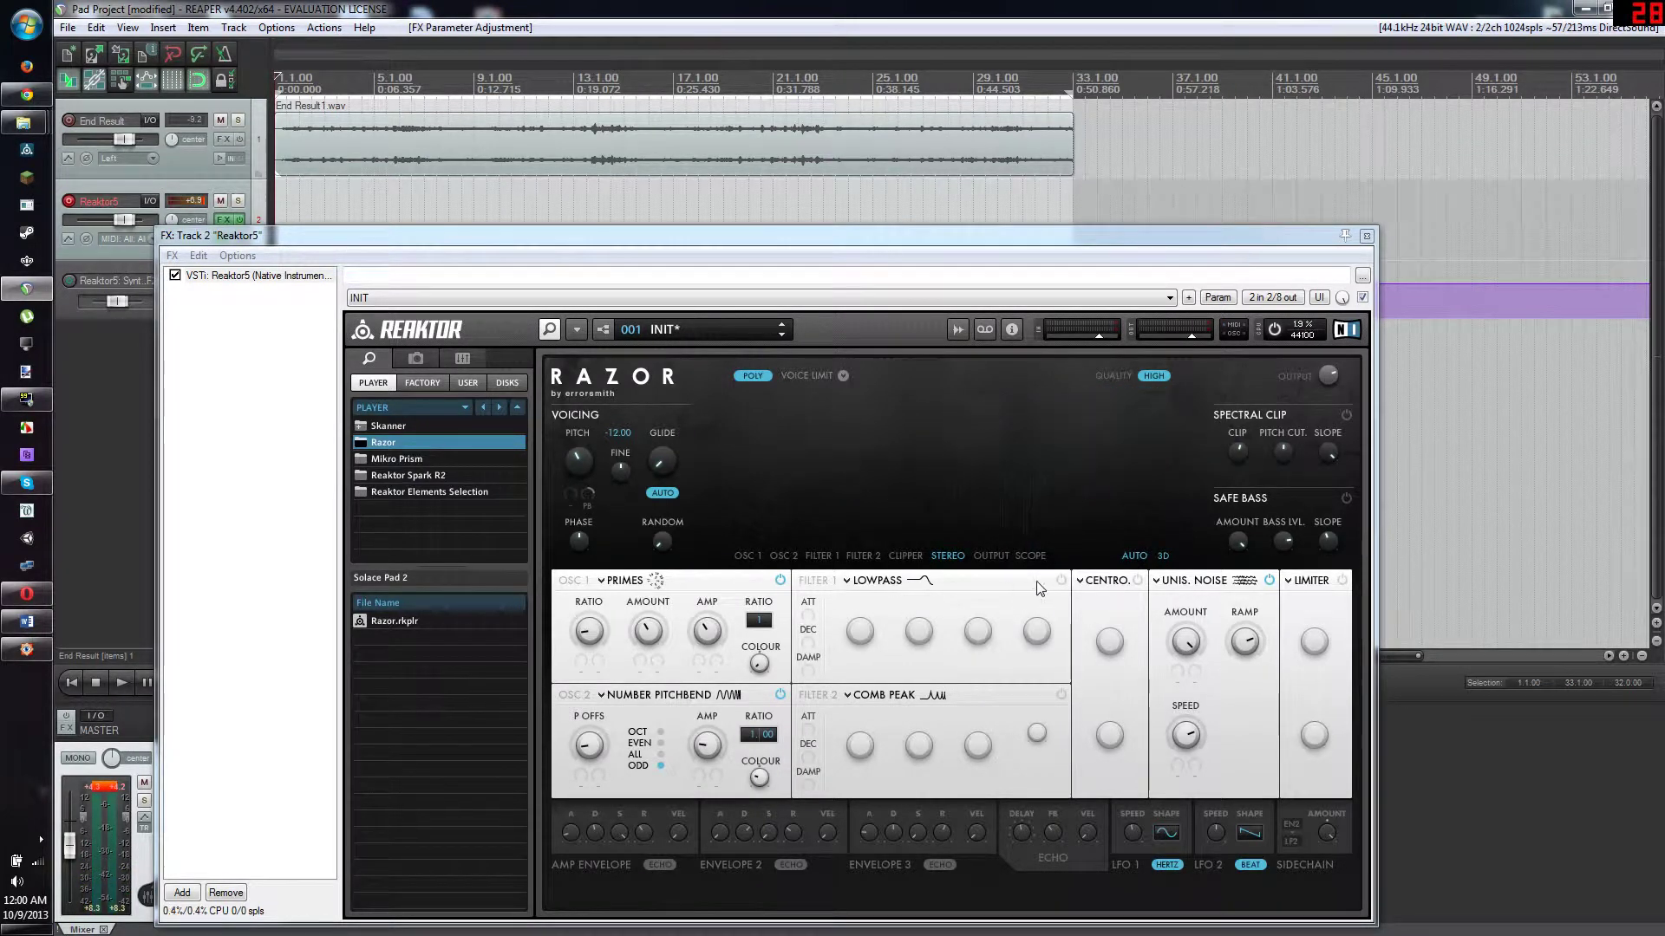
Enable filter 1 and change its type from Lowpass to Vowel.
{"action": "left_click", "coordinate": [1061, 580]}
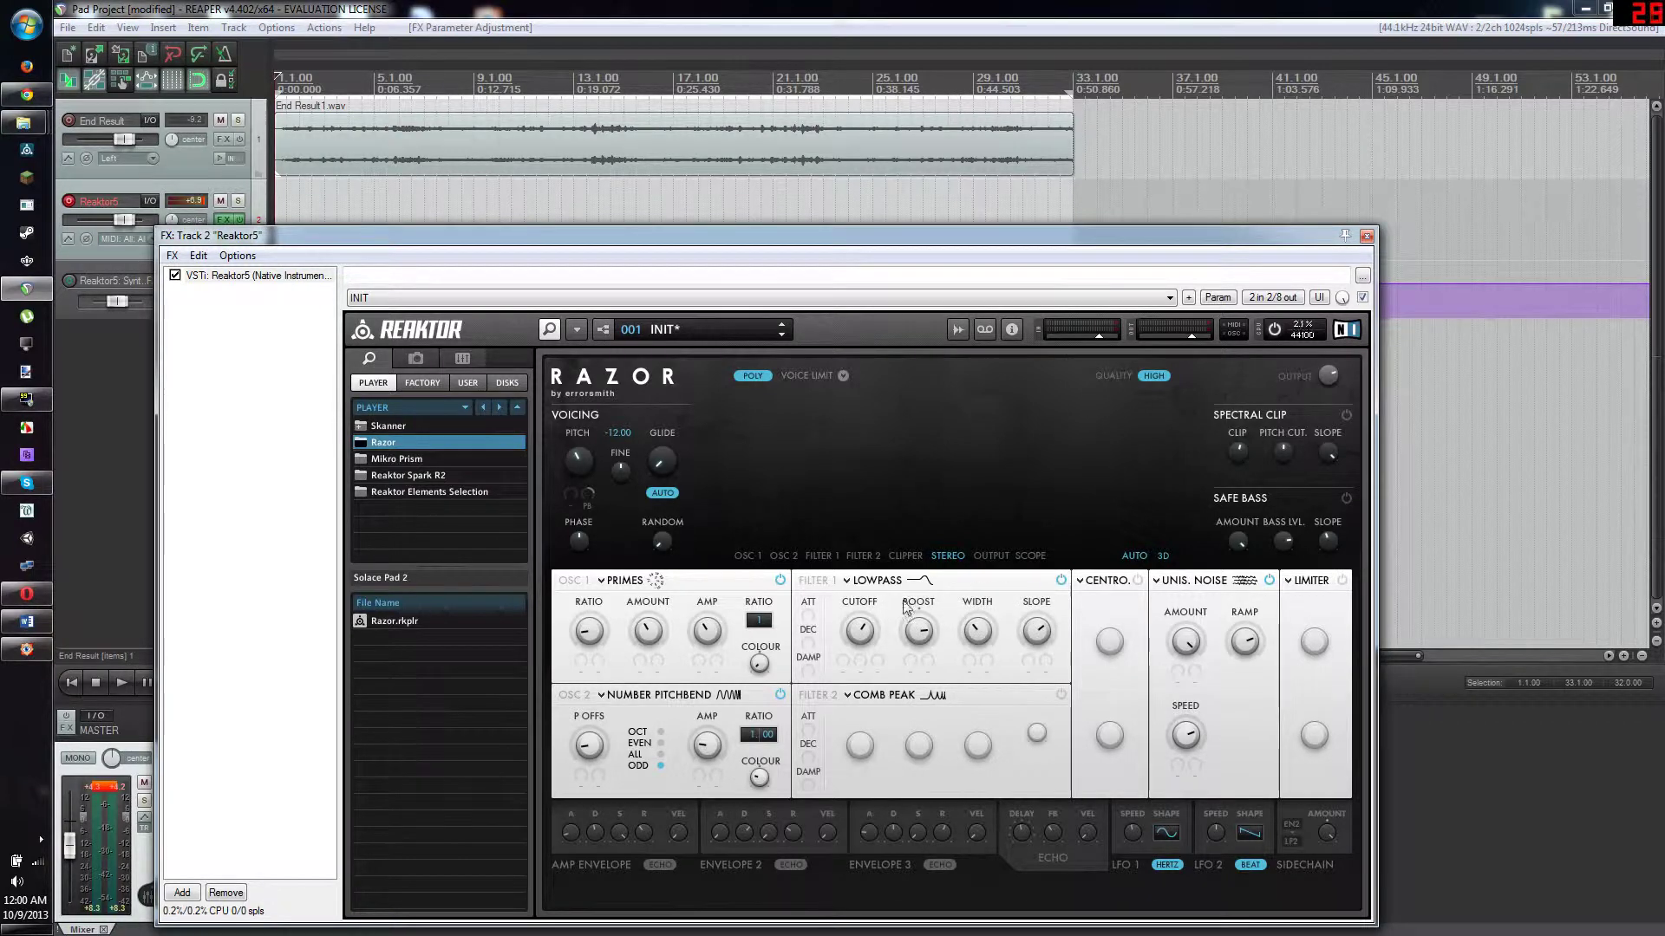
{"action": "left_click", "coordinate": [872, 581]}
{"action": "left_click", "coordinate": [923, 507]}
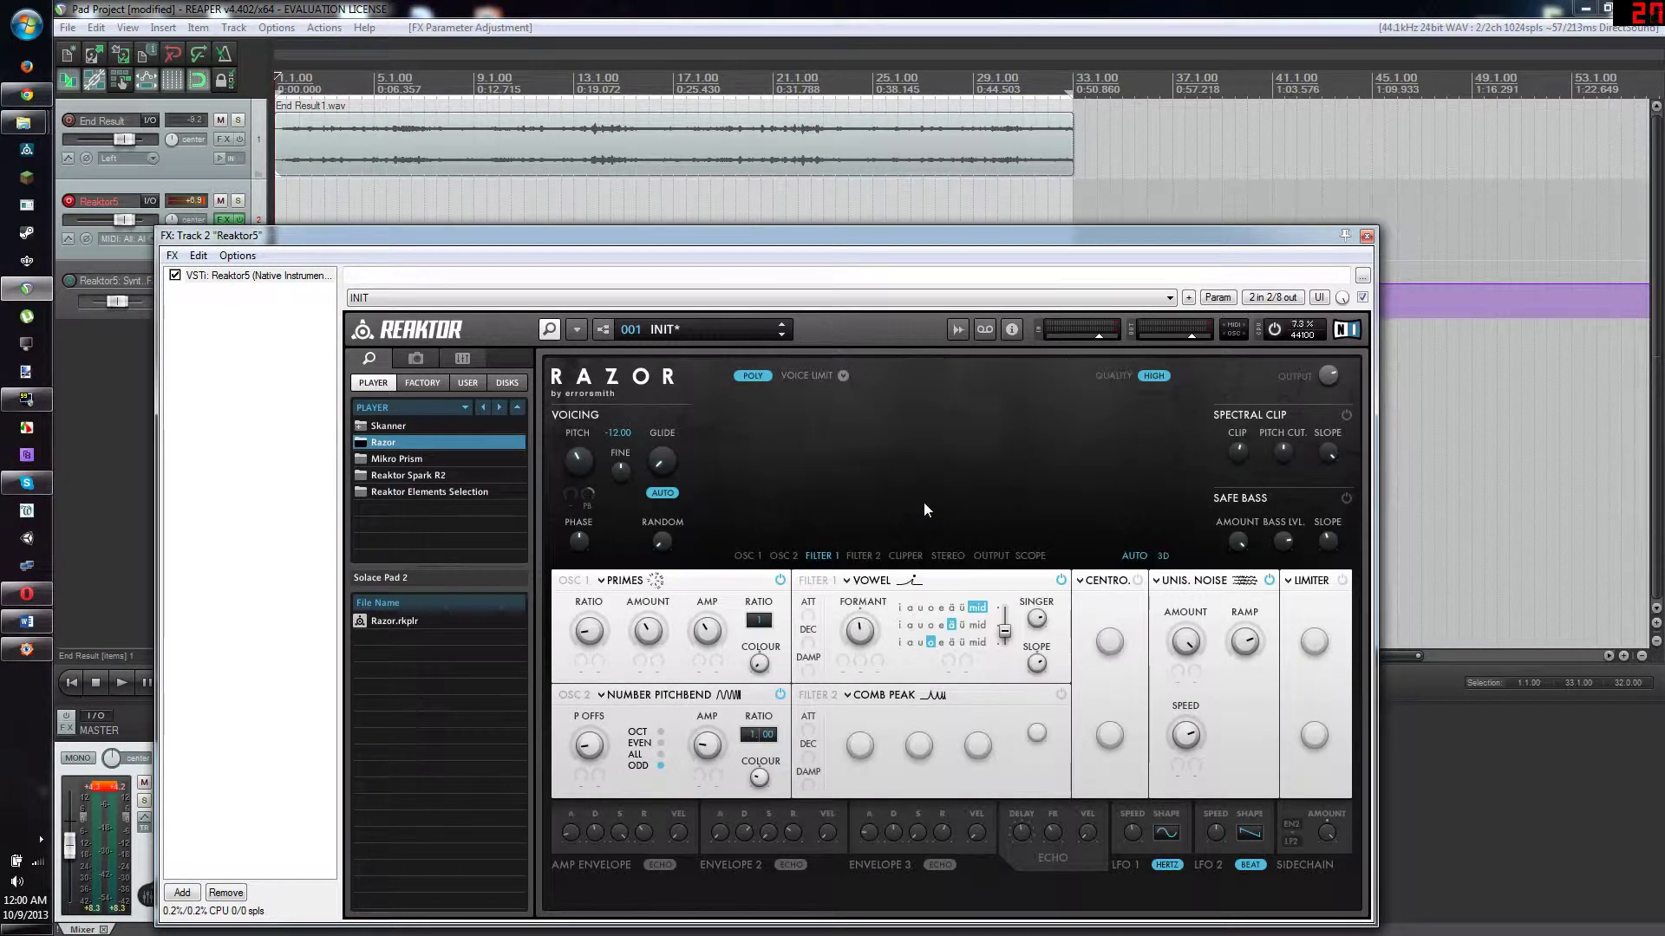
Set the Vowel filter's three vowel rows to ä, i and o, and raise the vowel slider to 0.27.
{"action": "left_click", "coordinate": [961, 608]}
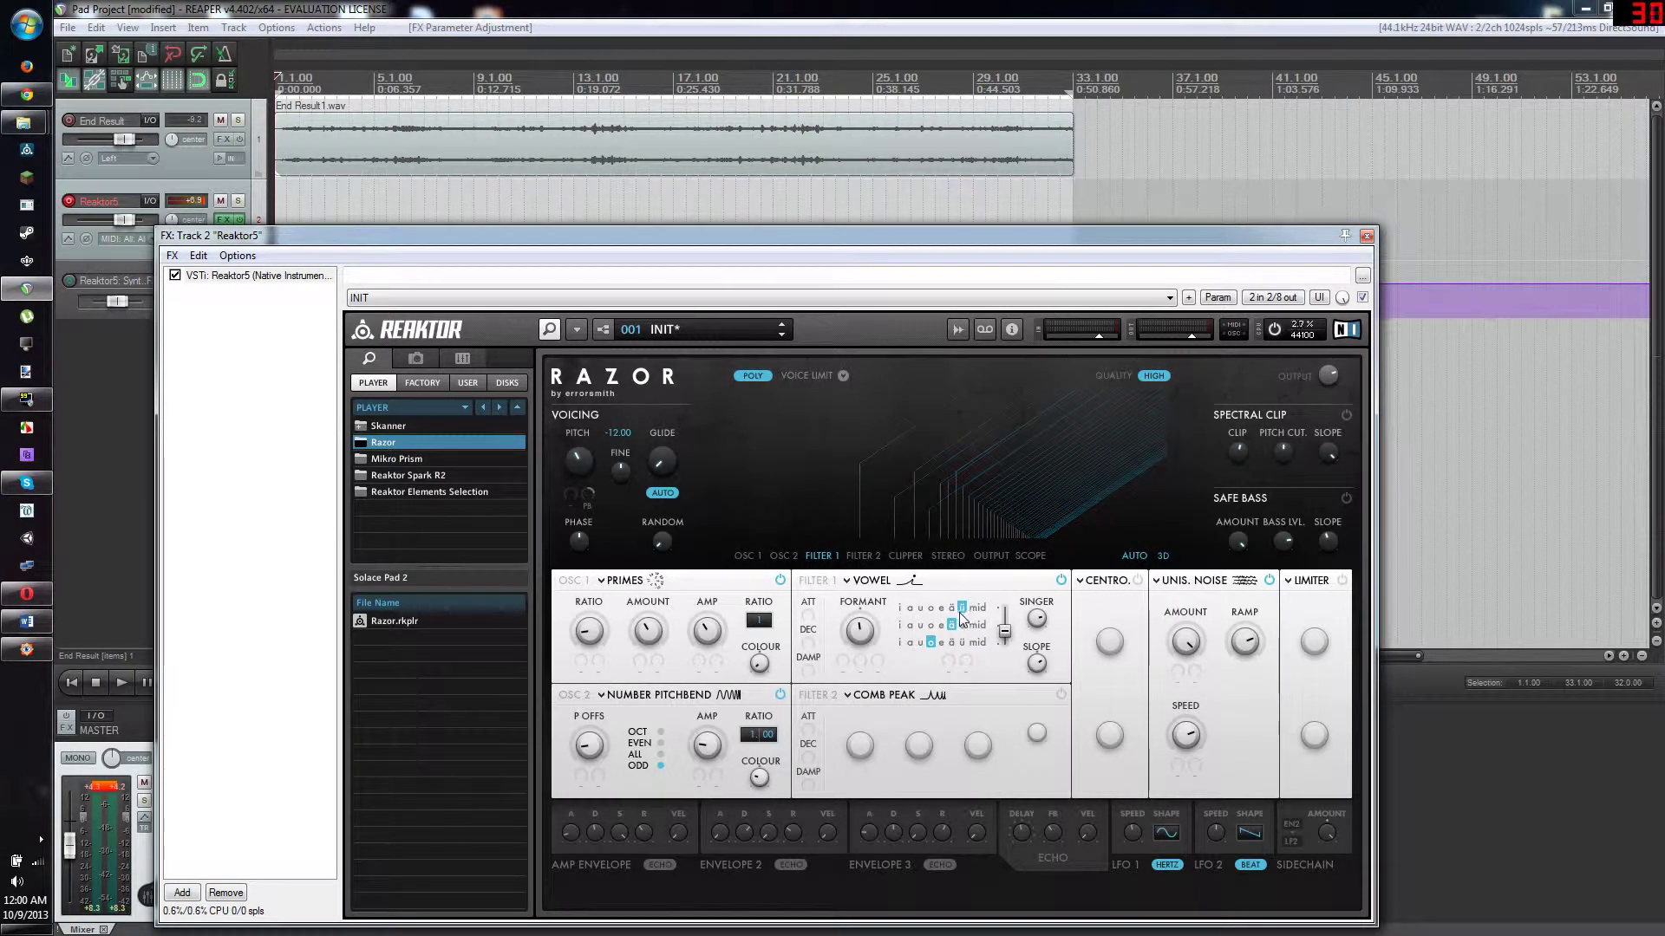
{"action": "left_click", "coordinate": [951, 607]}
{"action": "left_click", "coordinate": [899, 625]}
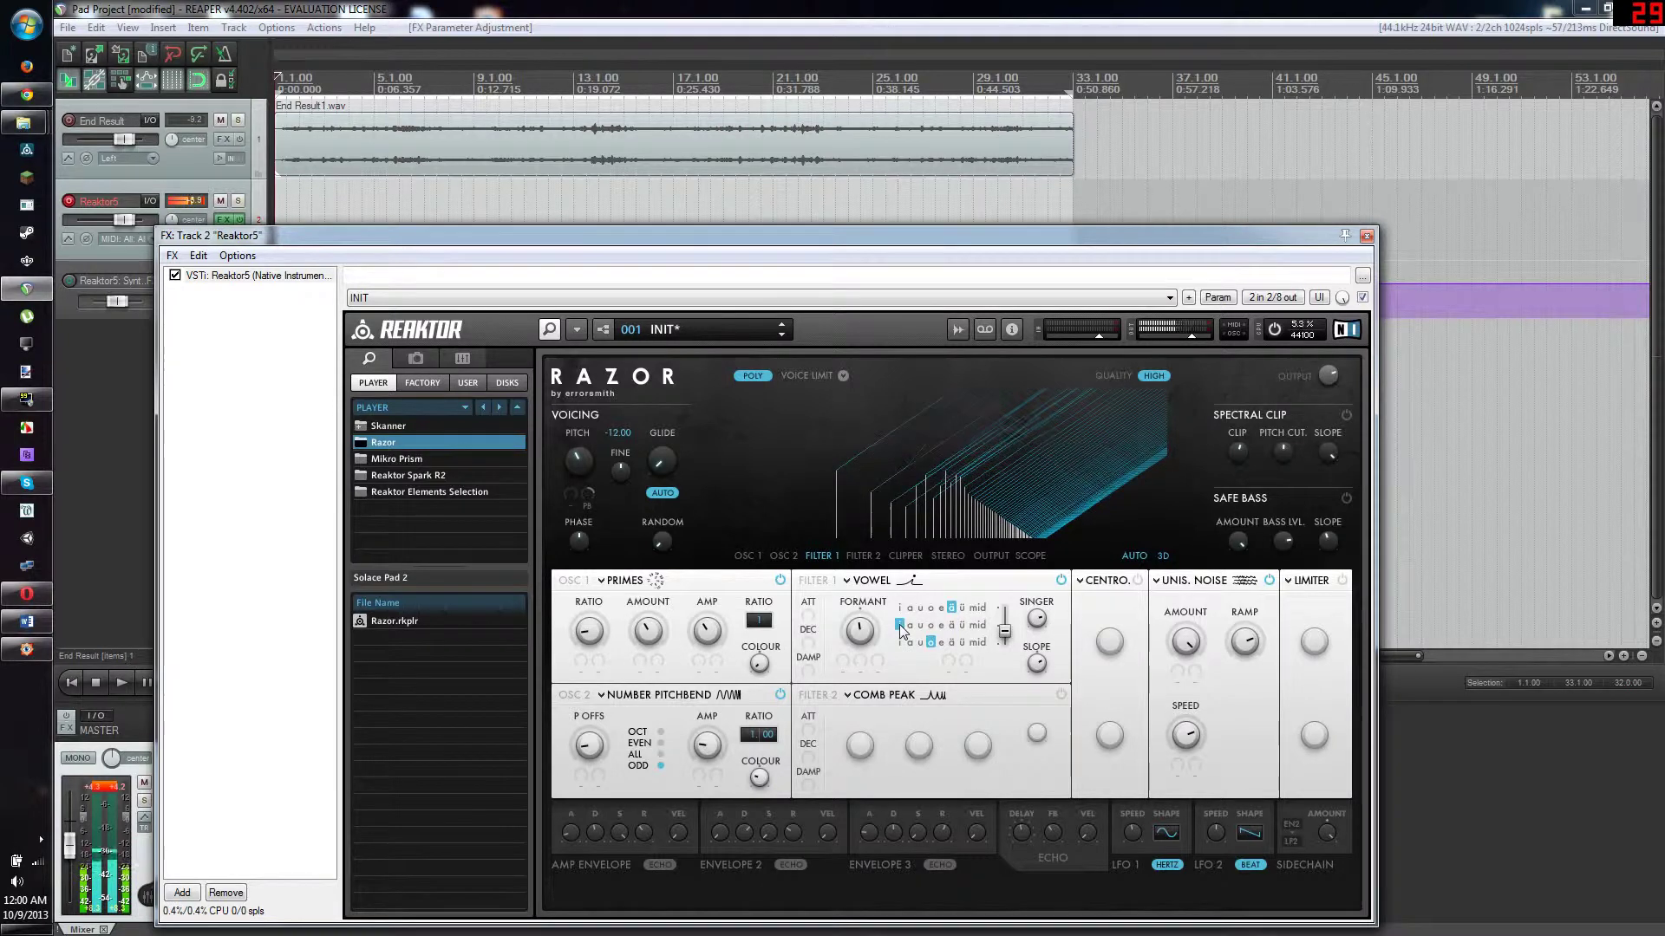
{"action": "left_click", "coordinate": [941, 642]}
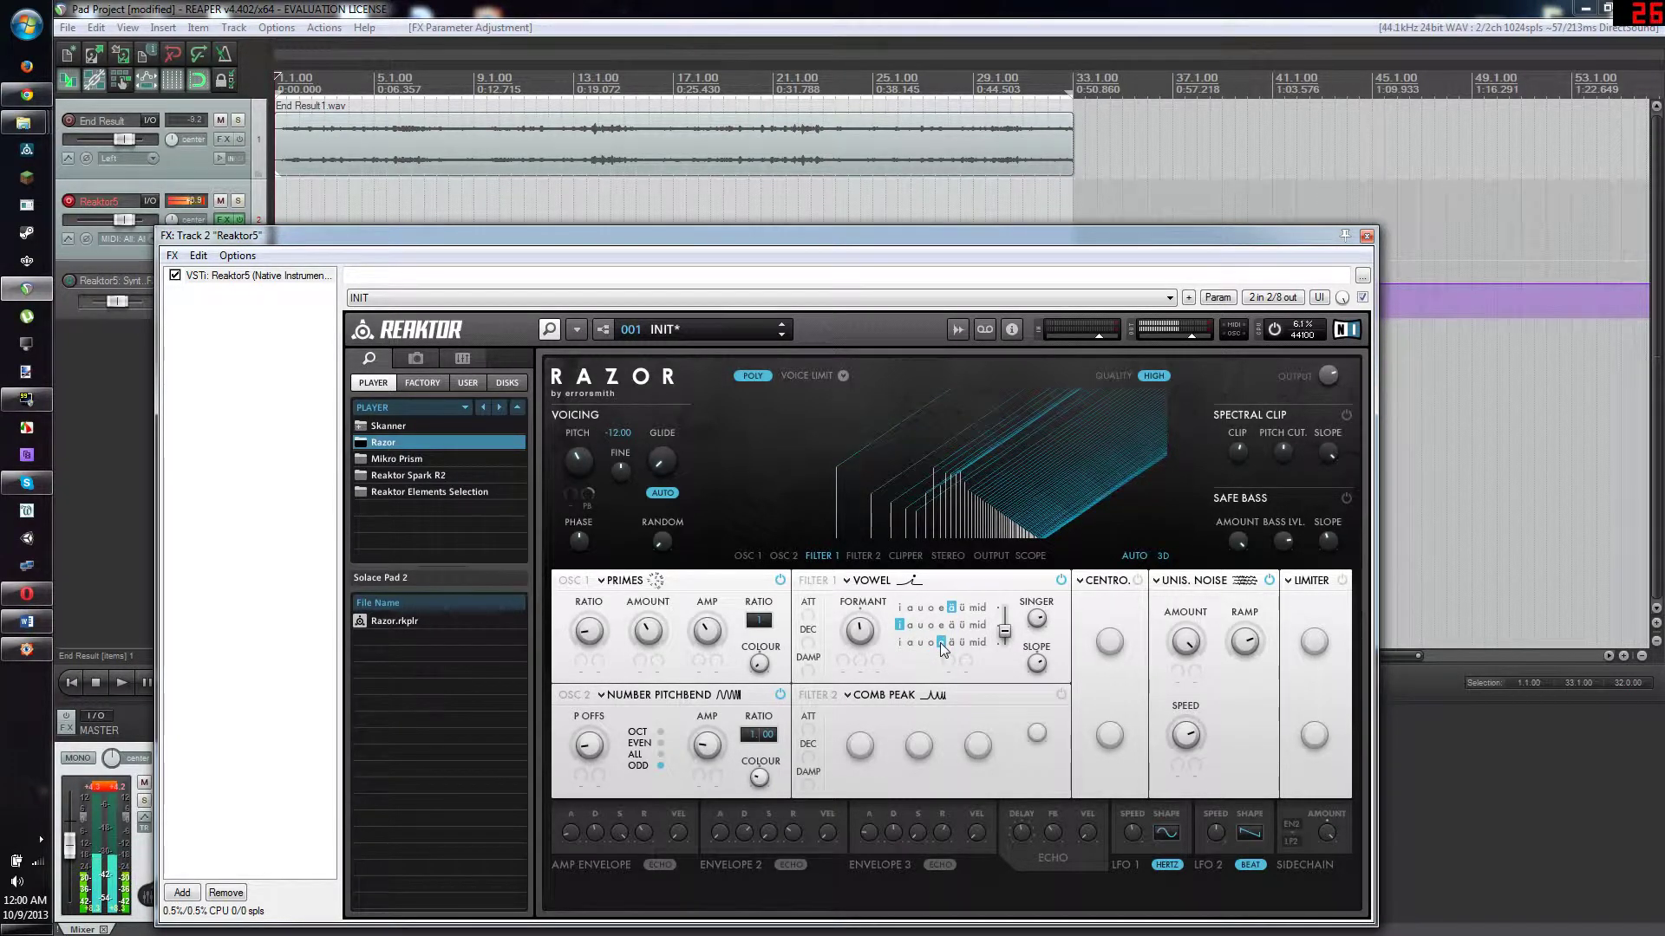
{"action": "left_click", "coordinate": [930, 642]}
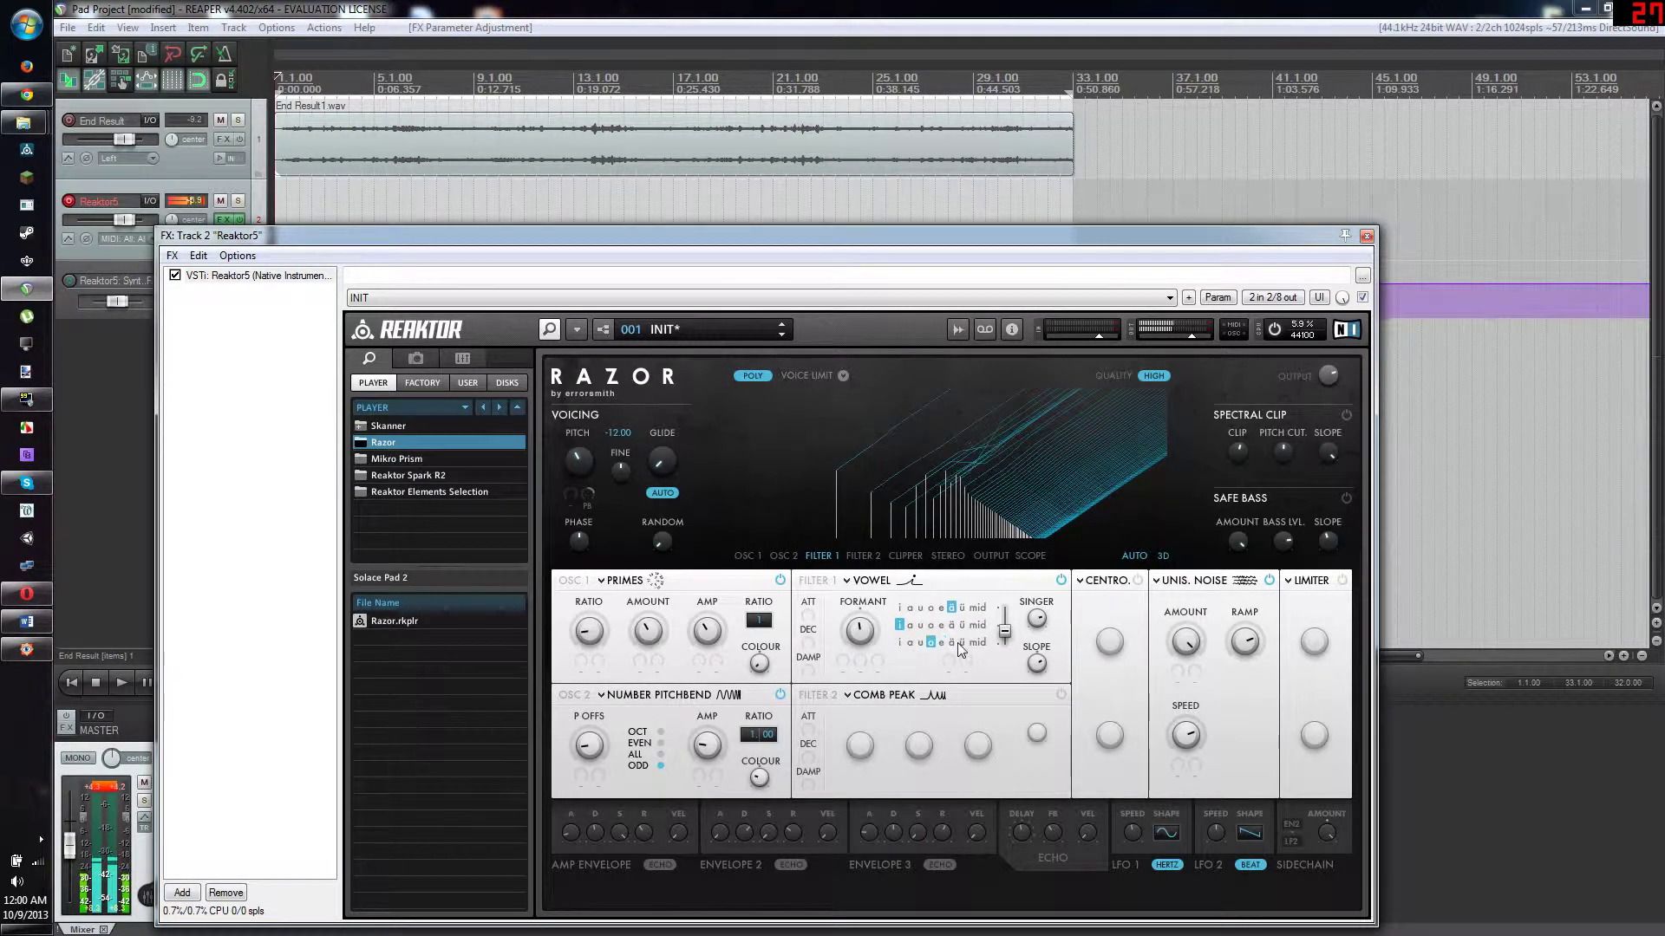
{"action": "left_click_drag", "start_coordinate": [1004, 634], "coordinate": [1007, 614]}
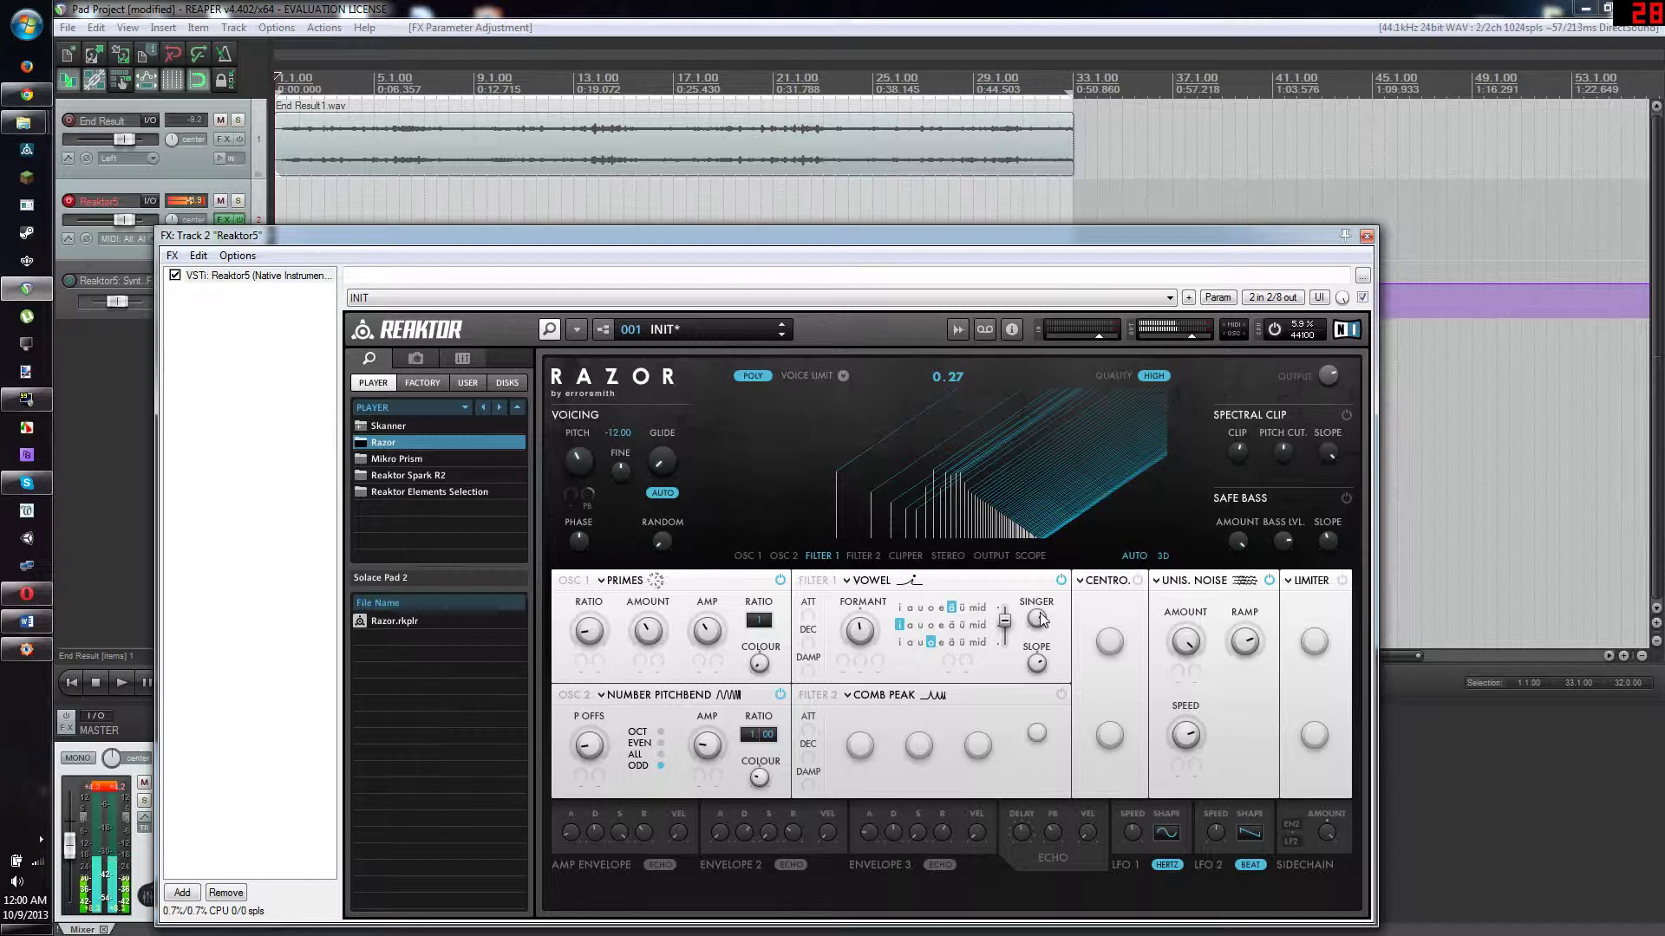
Try out the Vowel filter's Singer amount, lower its Slope to -3.6 and raise Formant slightly.
{"action": "left_click_drag", "start_coordinate": [1041, 626], "coordinate": [1053, 706]}
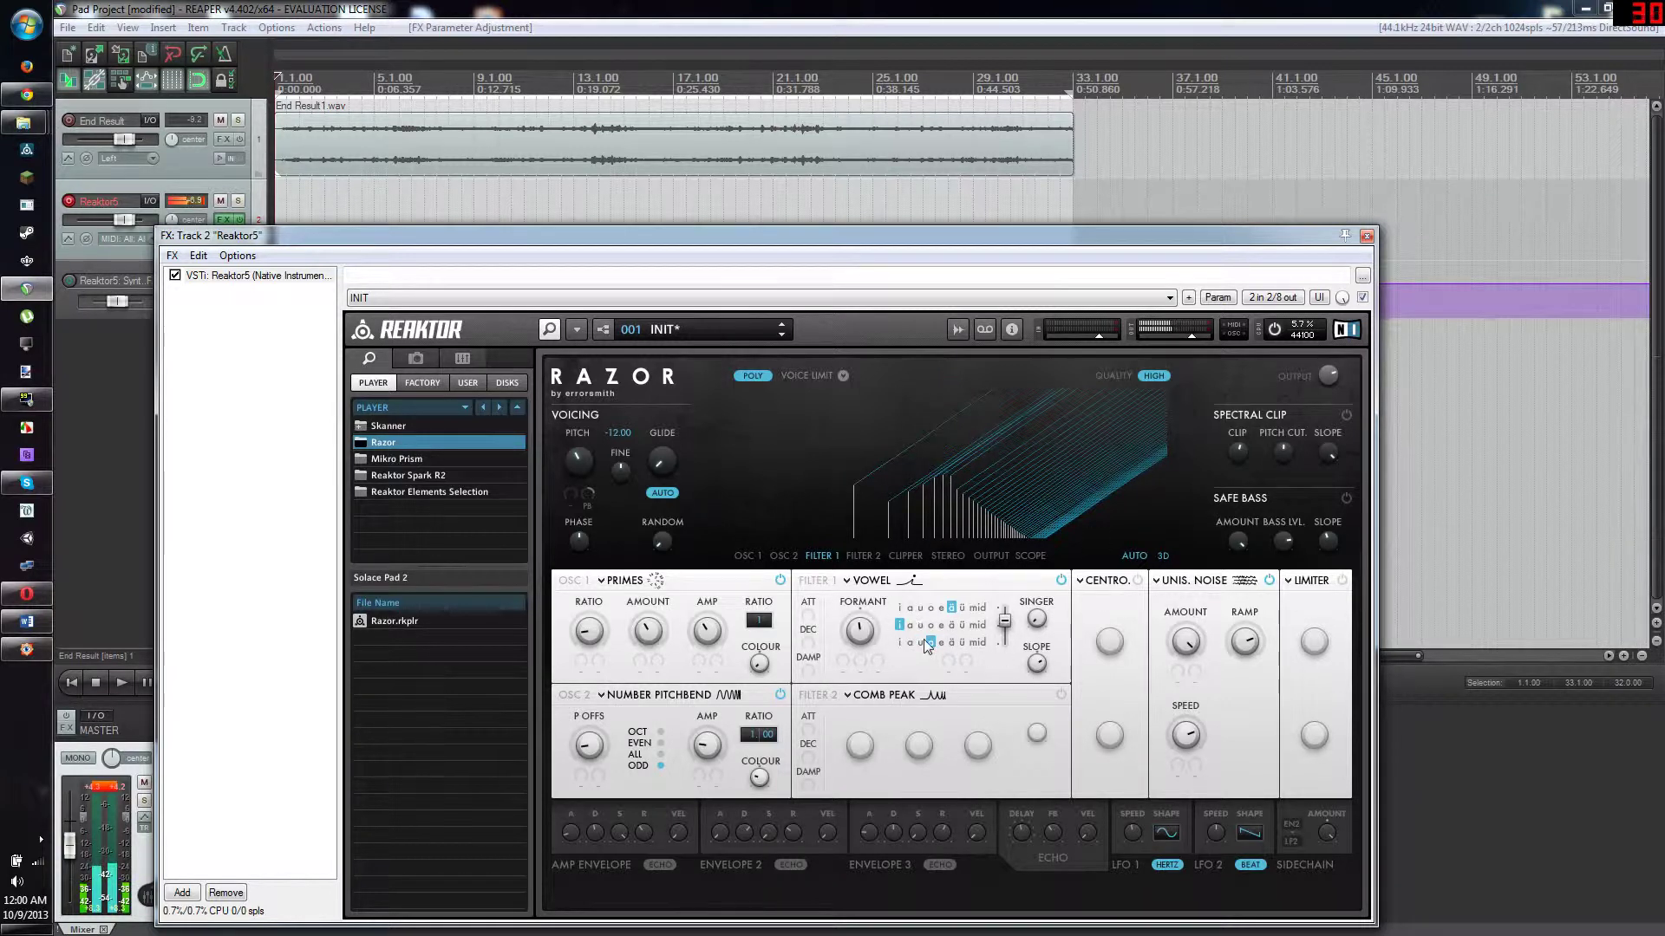
{"action": "left_click", "coordinate": [898, 624]}
{"action": "left_click_drag", "start_coordinate": [1045, 672], "coordinate": [1051, 739]}
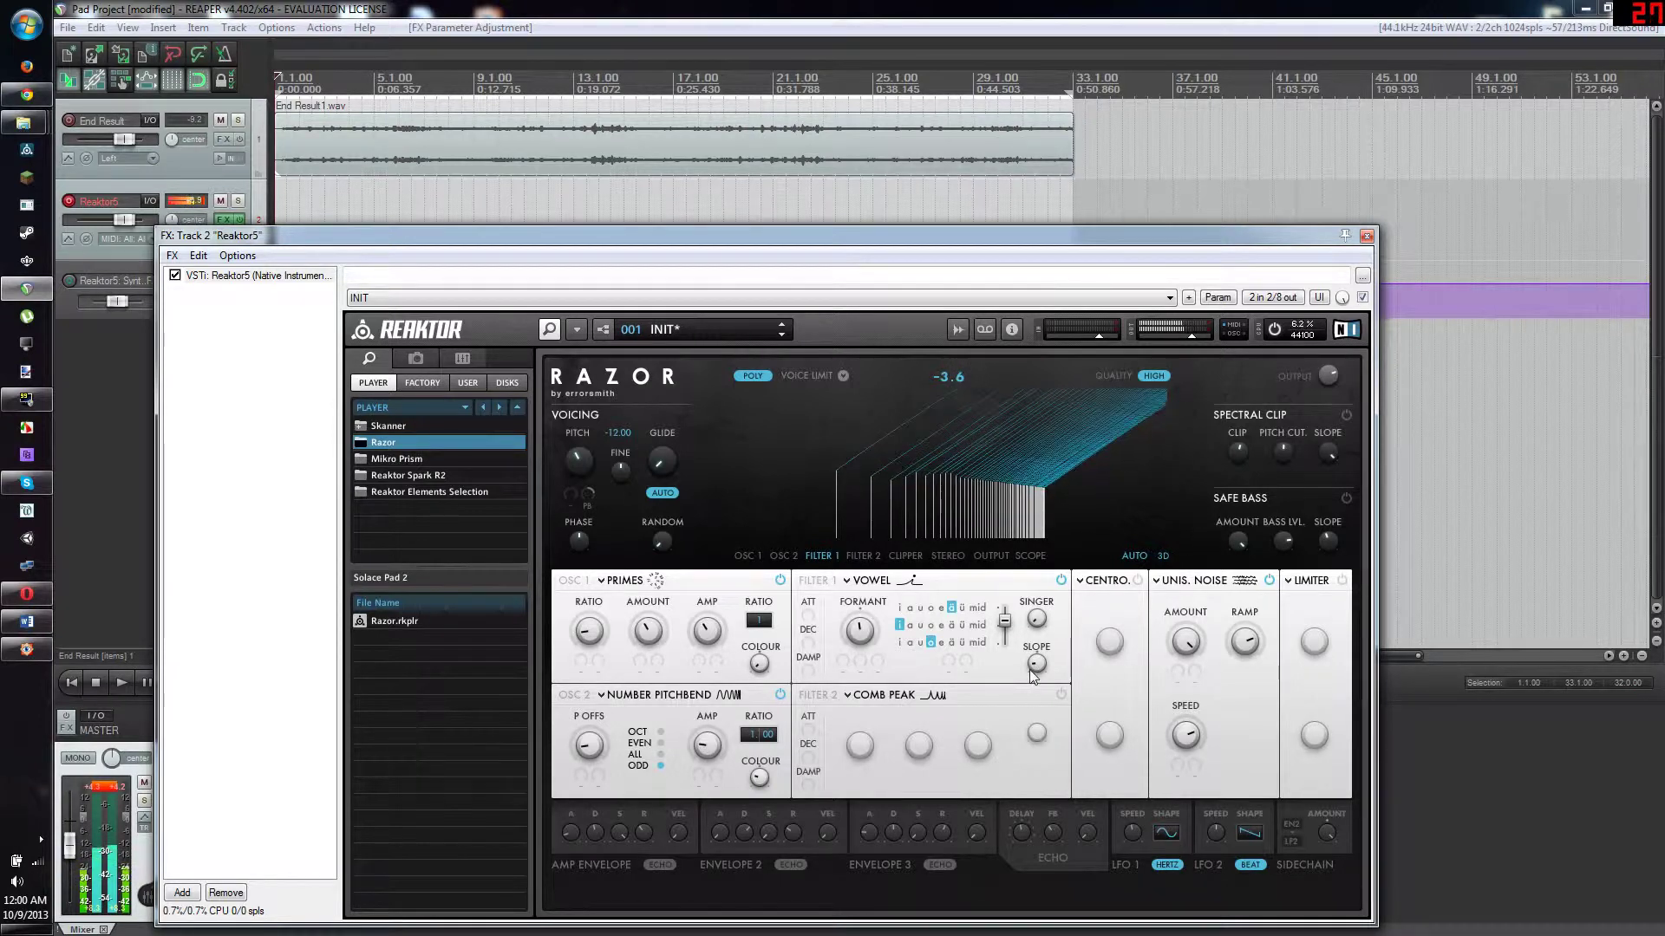
{"action": "left_click_drag", "start_coordinate": [862, 637], "coordinate": [862, 628]}
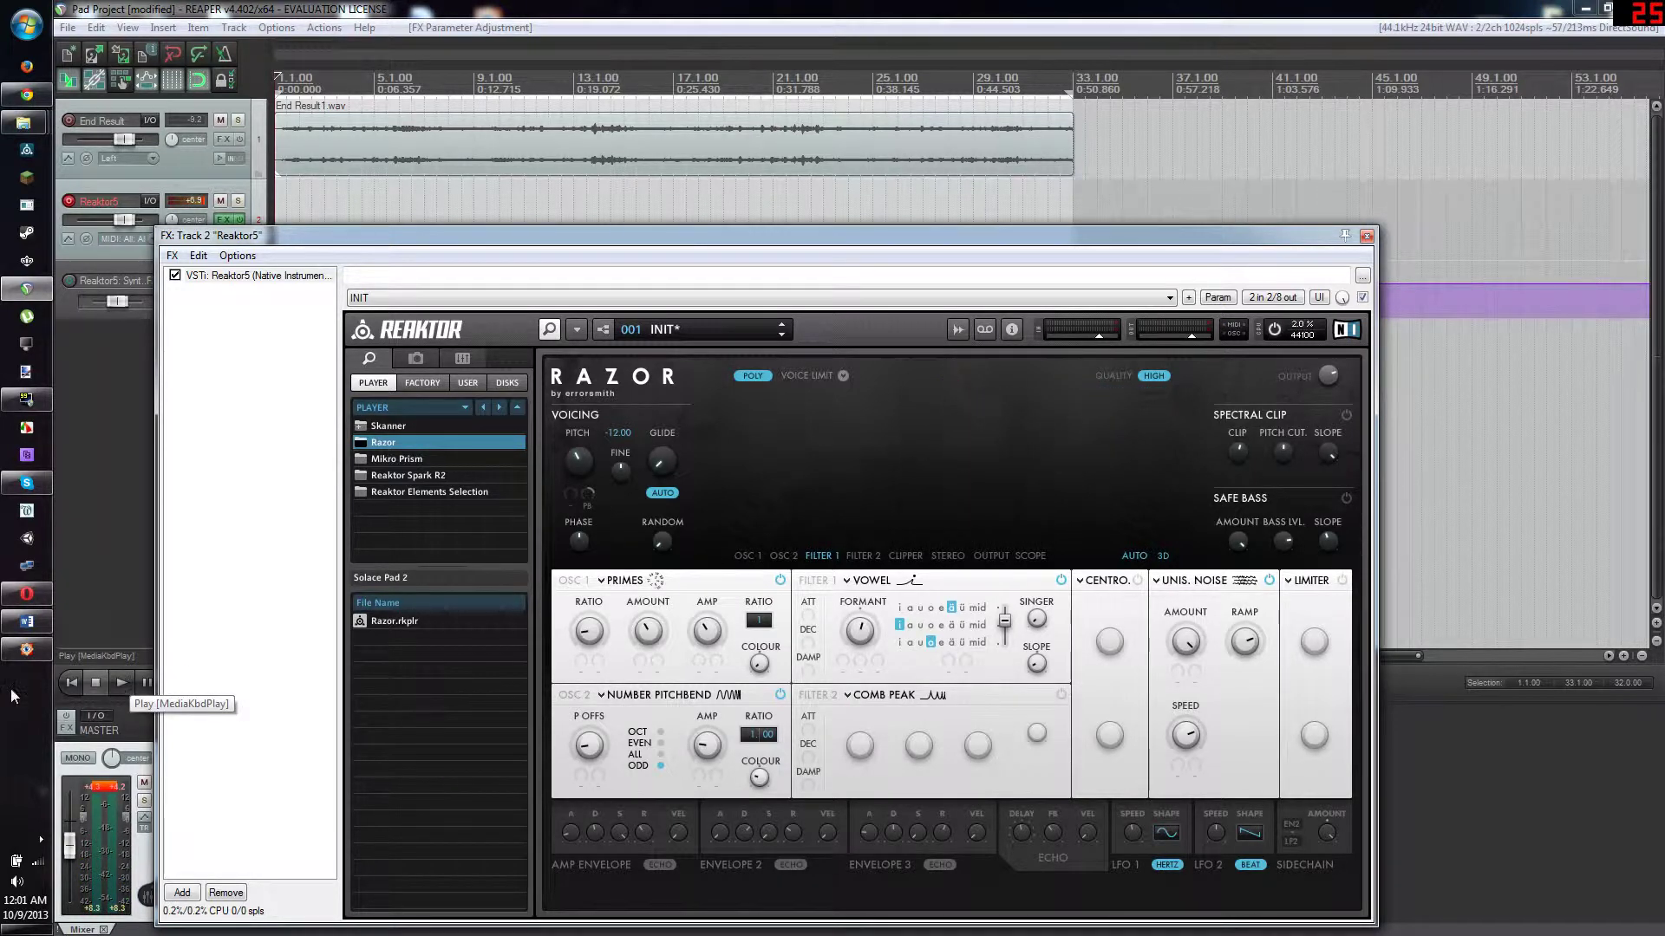
Play the End Result recording twice from the start to compare it with the Vowel filter sound.
{"action": "left_click", "coordinate": [126, 685]}
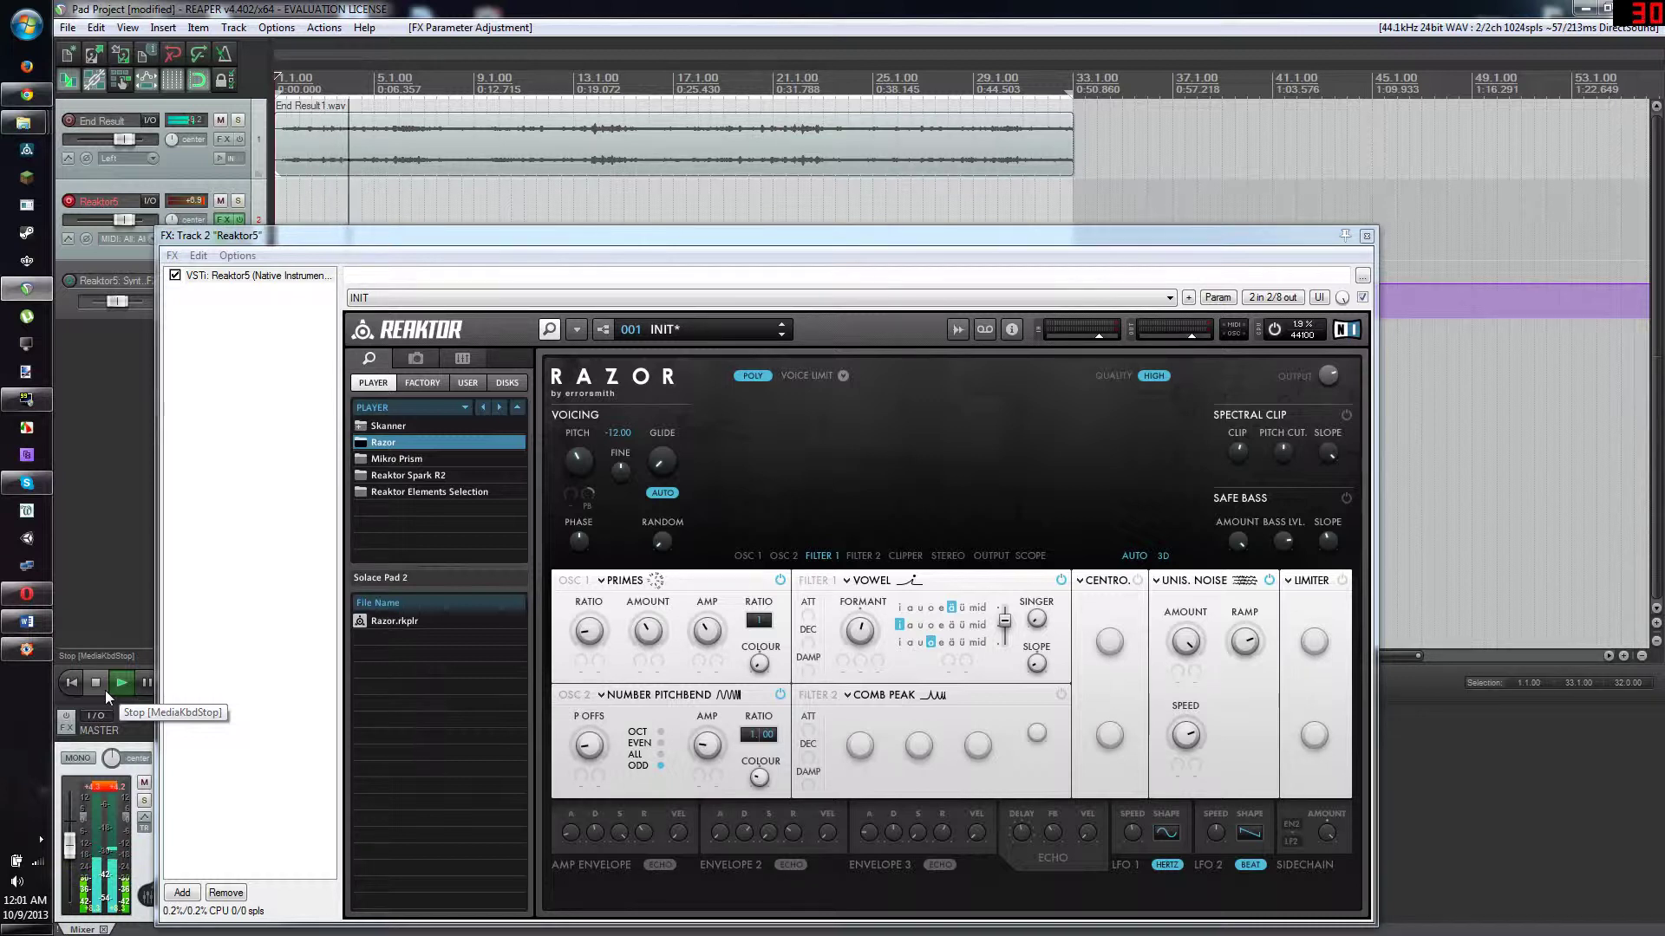
{"action": "left_click", "coordinate": [93, 685]}
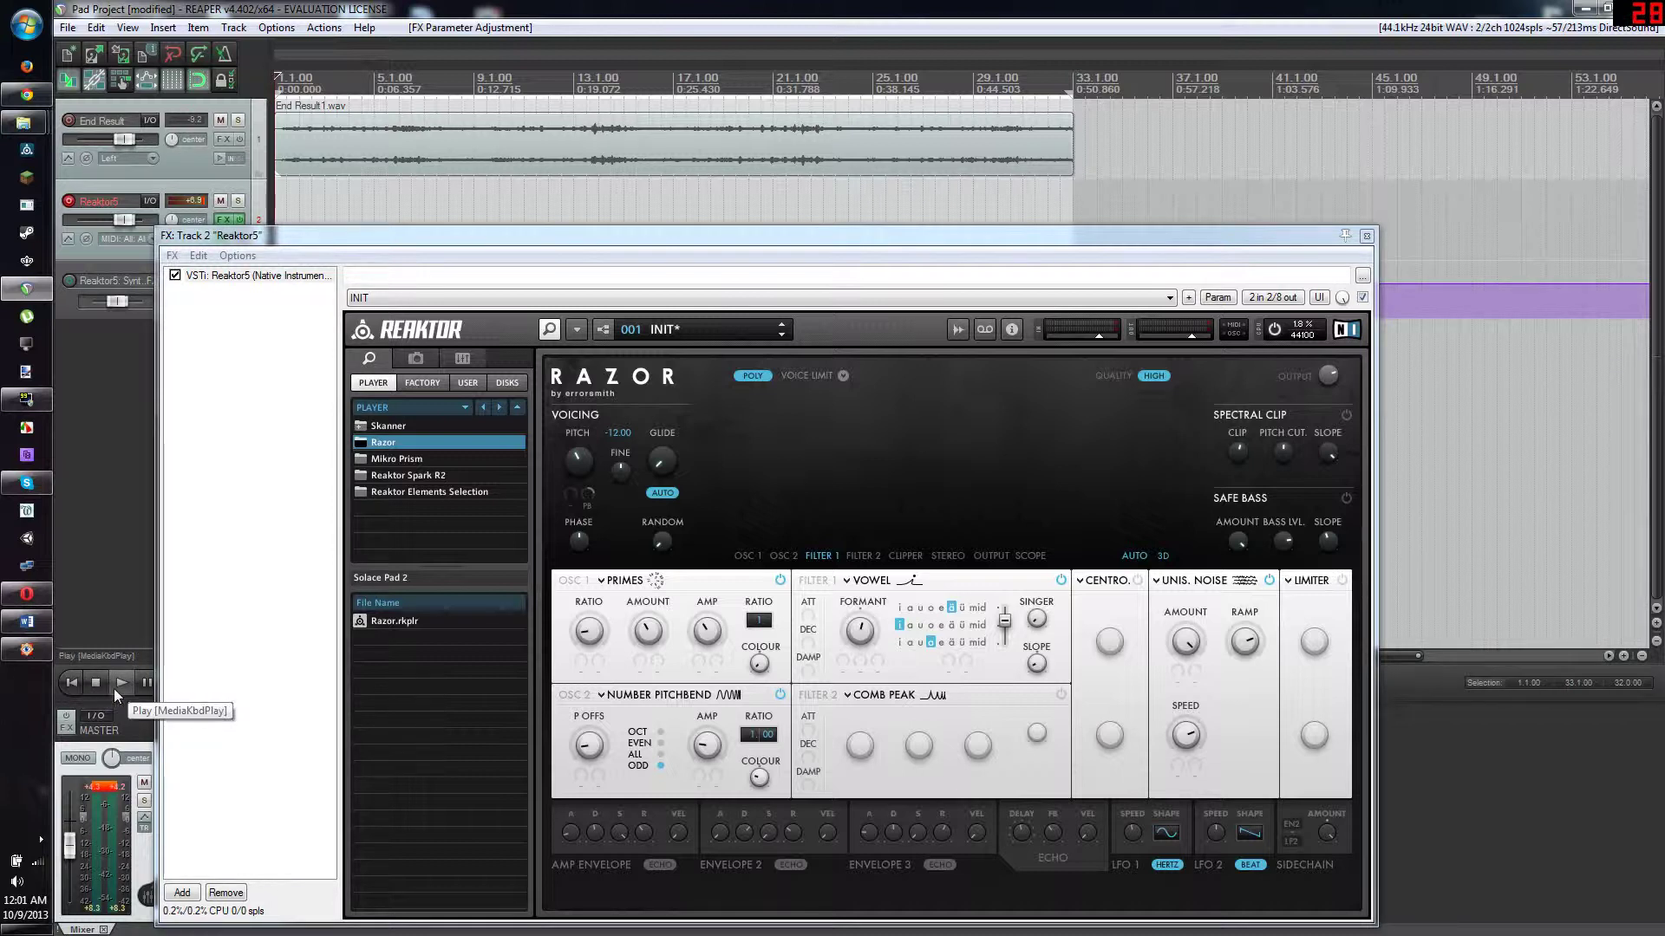
{"action": "left_click", "coordinate": [113, 688]}
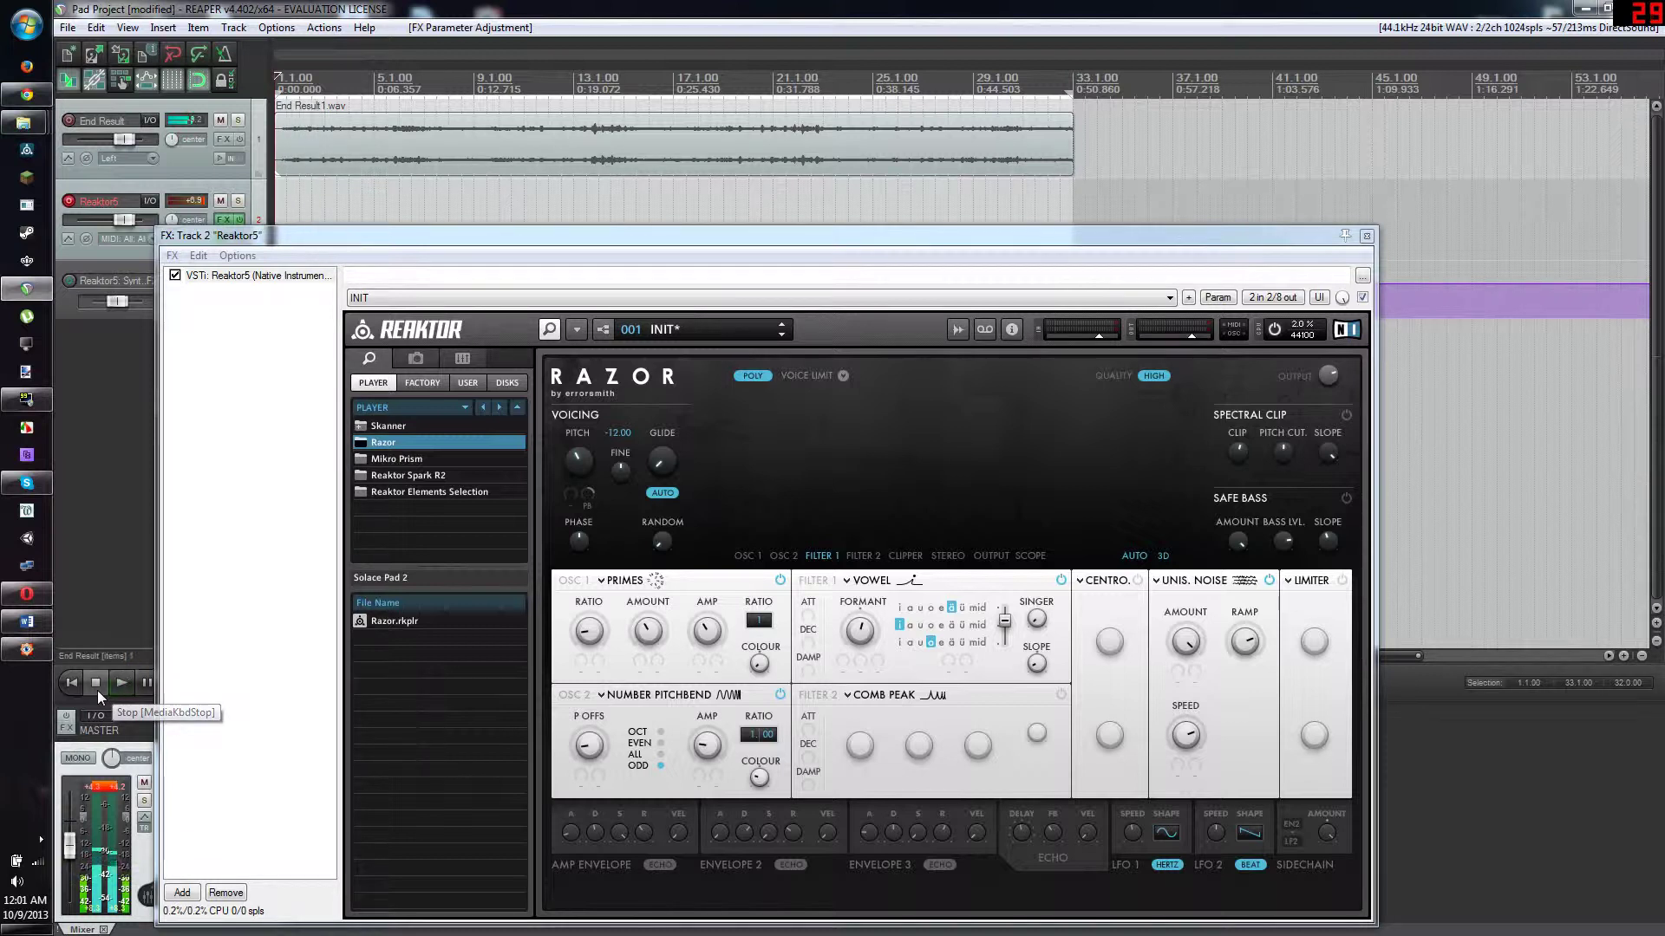
{"action": "left_click", "coordinate": [97, 690]}
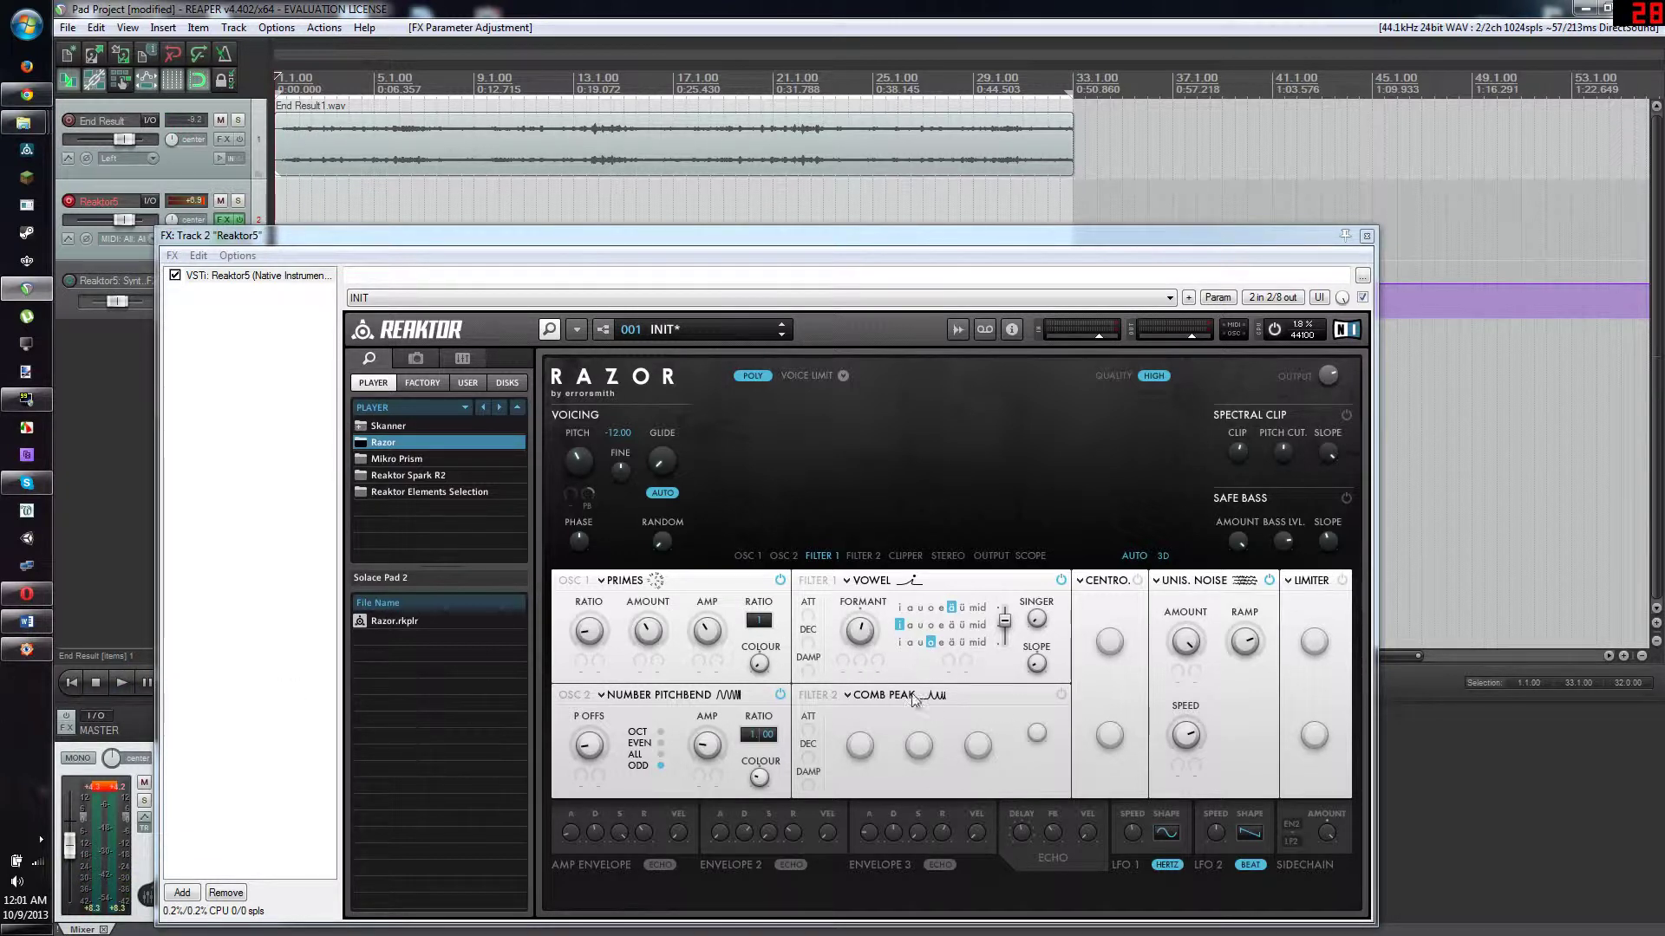
Set LFO 1's Speed to 0.09 and assign LFO 1 as the first modulation source of the Vowel filter's Formant.
{"action": "left_click", "coordinate": [1136, 831]}
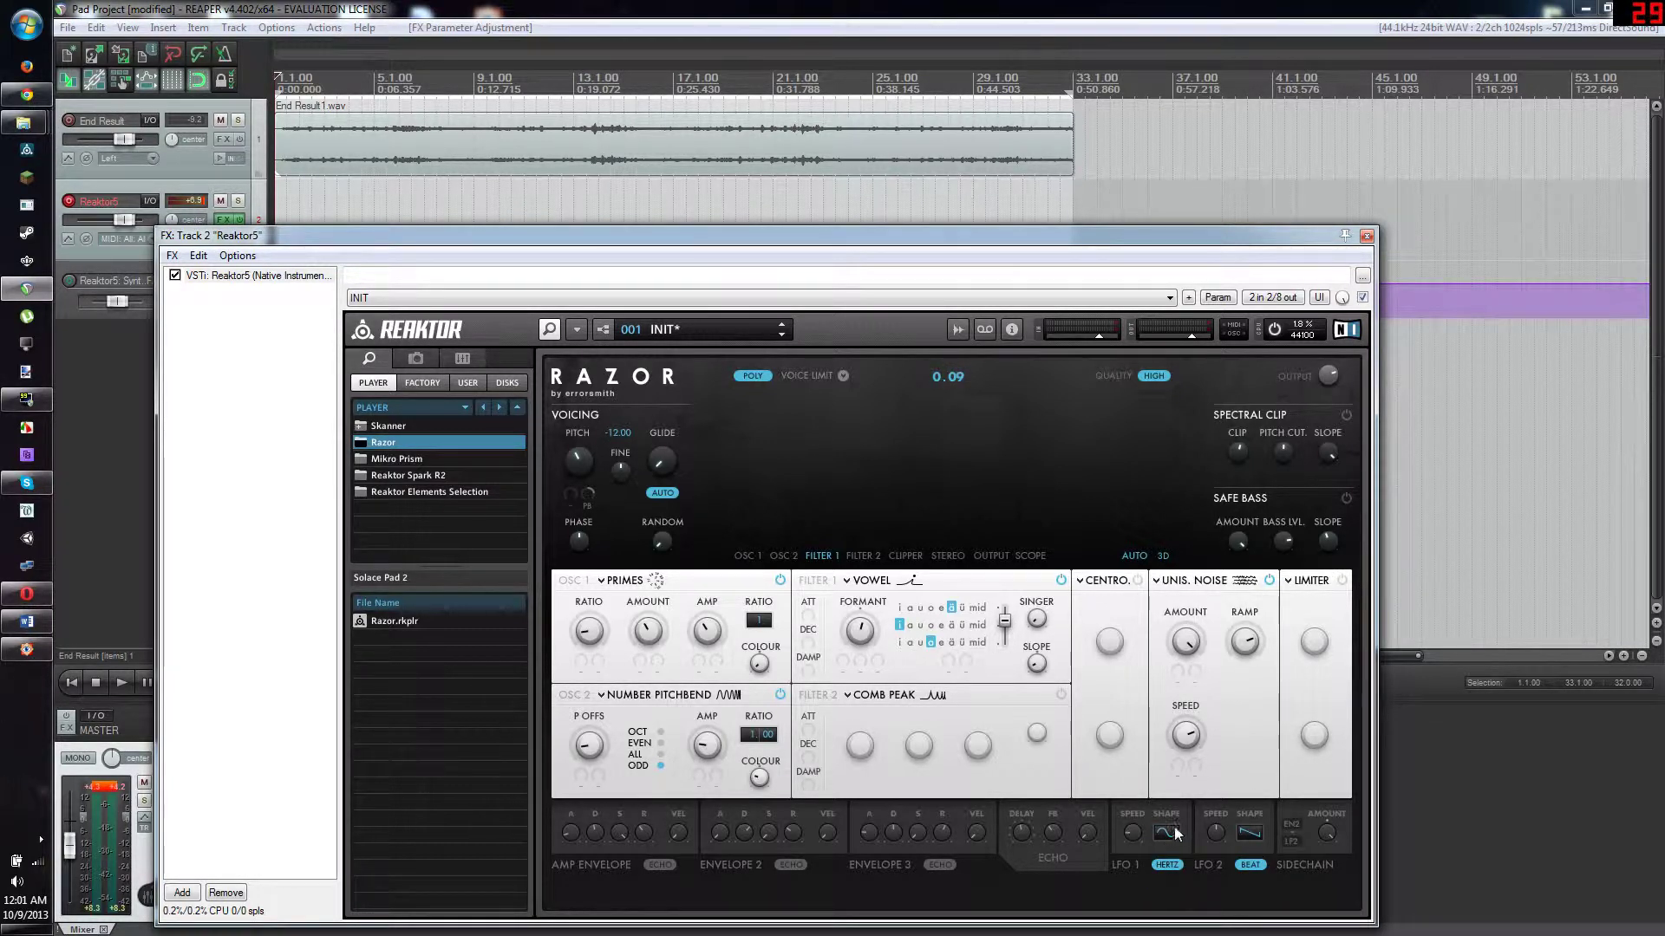
{"action": "left_click_drag", "start_coordinate": [1174, 819], "coordinate": [1153, 840]}
{"action": "left_click", "coordinate": [843, 671]}
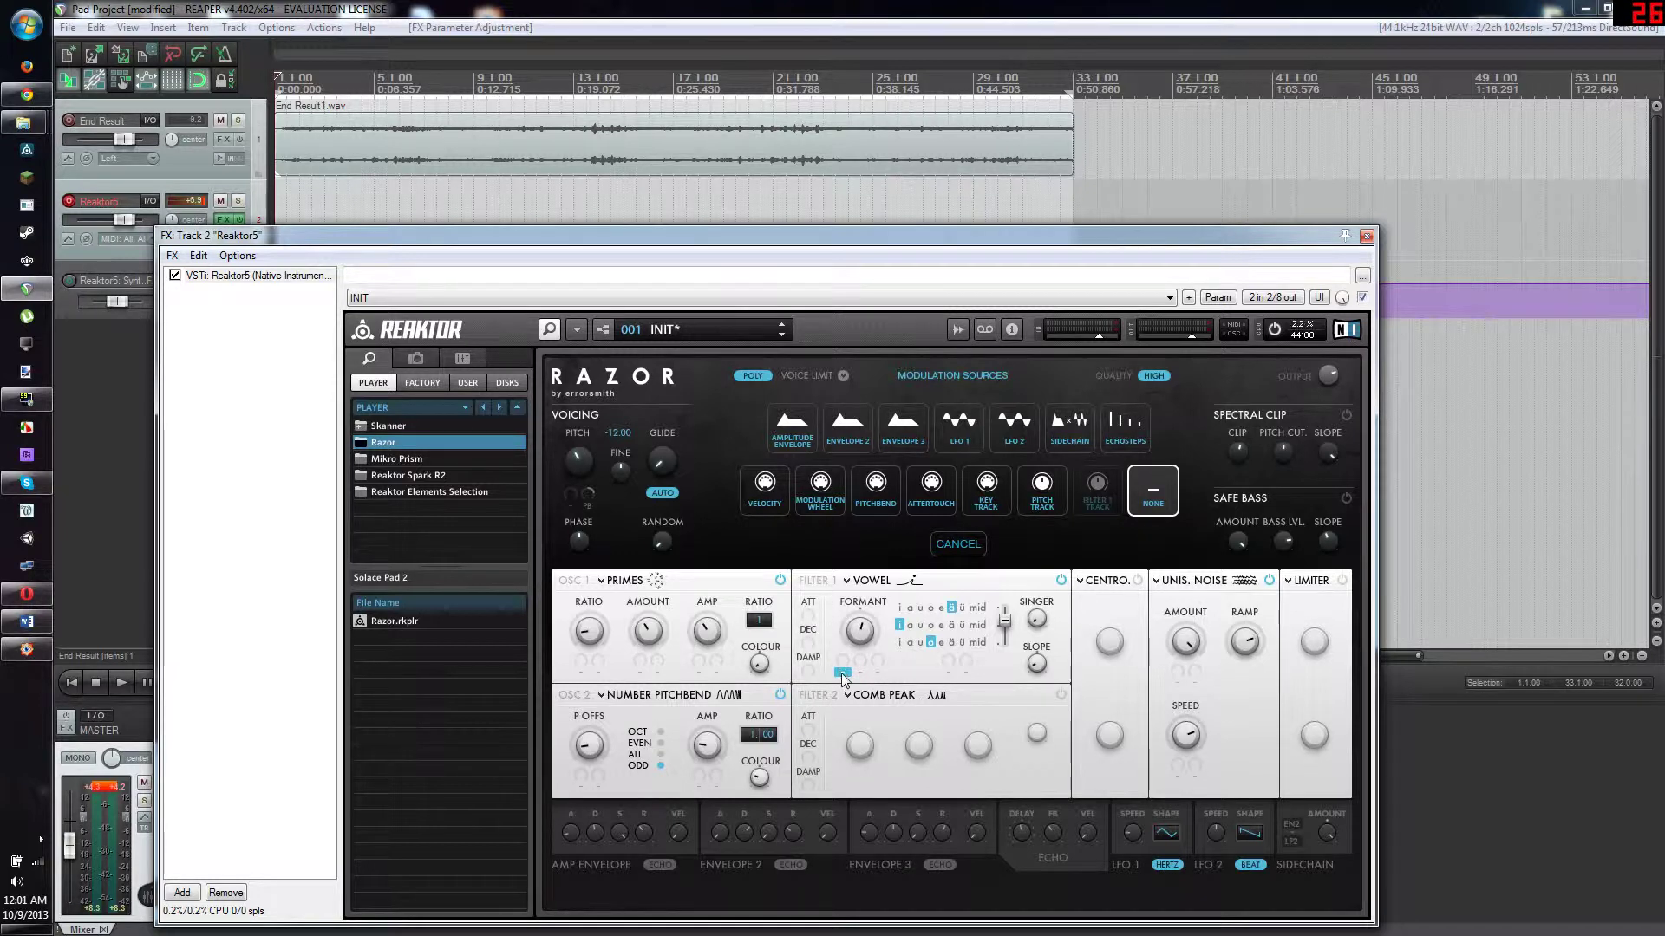
{"action": "left_click", "coordinate": [961, 430]}
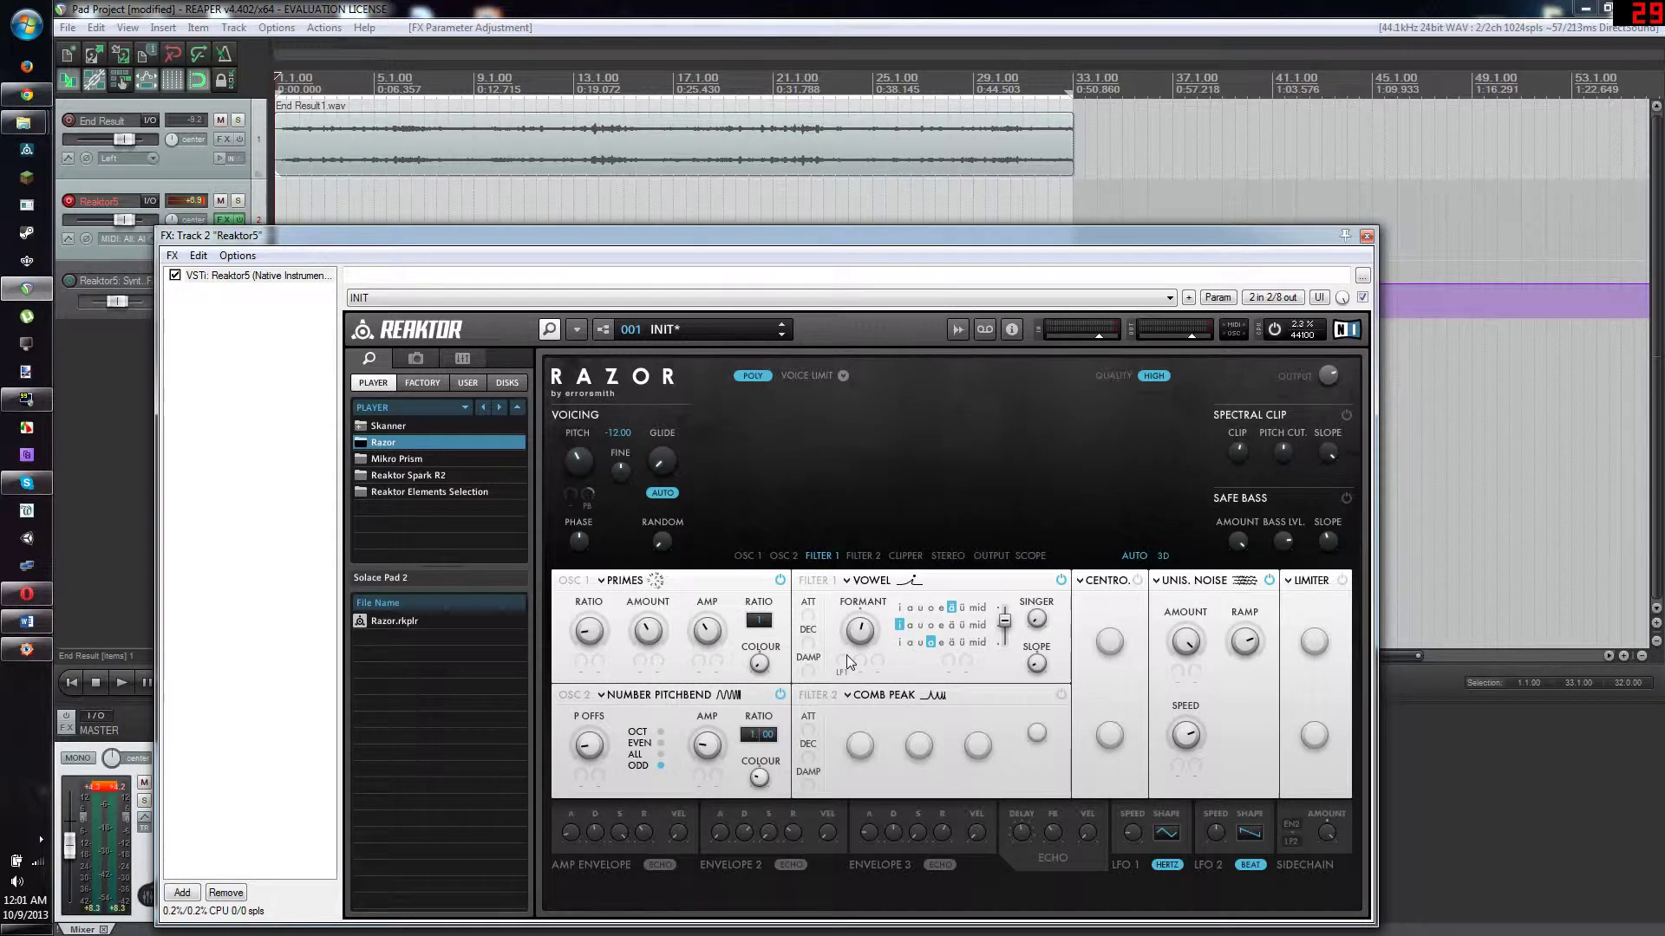
Set the LFO 1 modulation amount on Formant to -45 and readjust LFO 1's Speed to about 0.17.
{"action": "left_click_drag", "start_coordinate": [850, 663], "coordinate": [843, 707]}
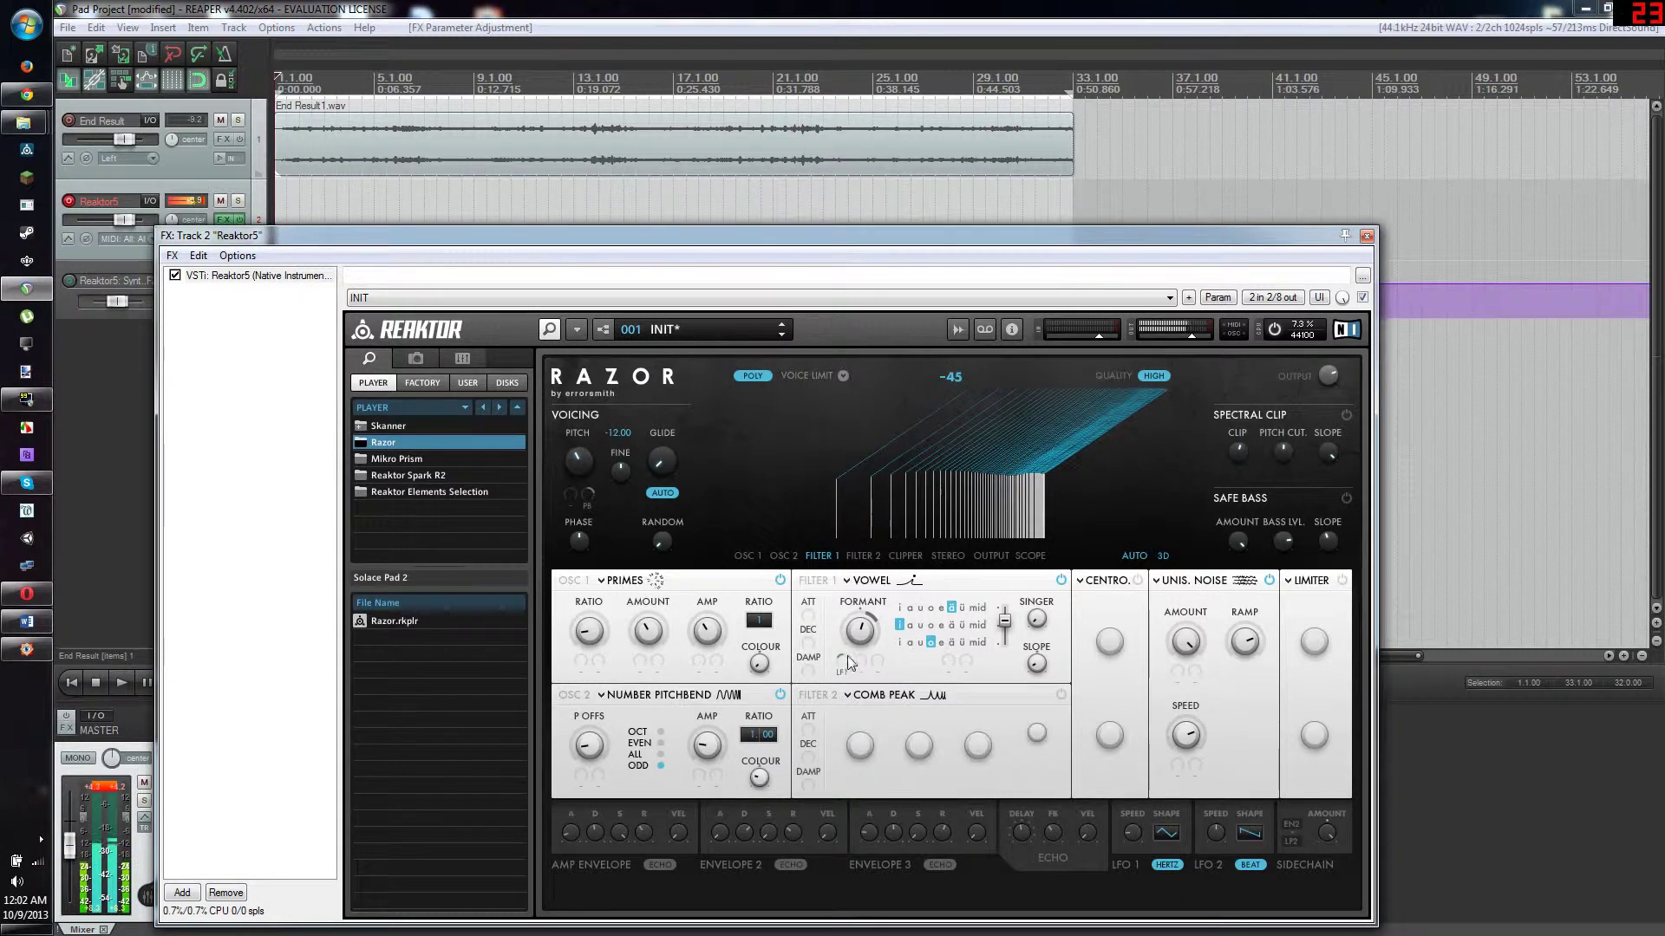
{"action": "mouse_move", "coordinate": [858, 652]}
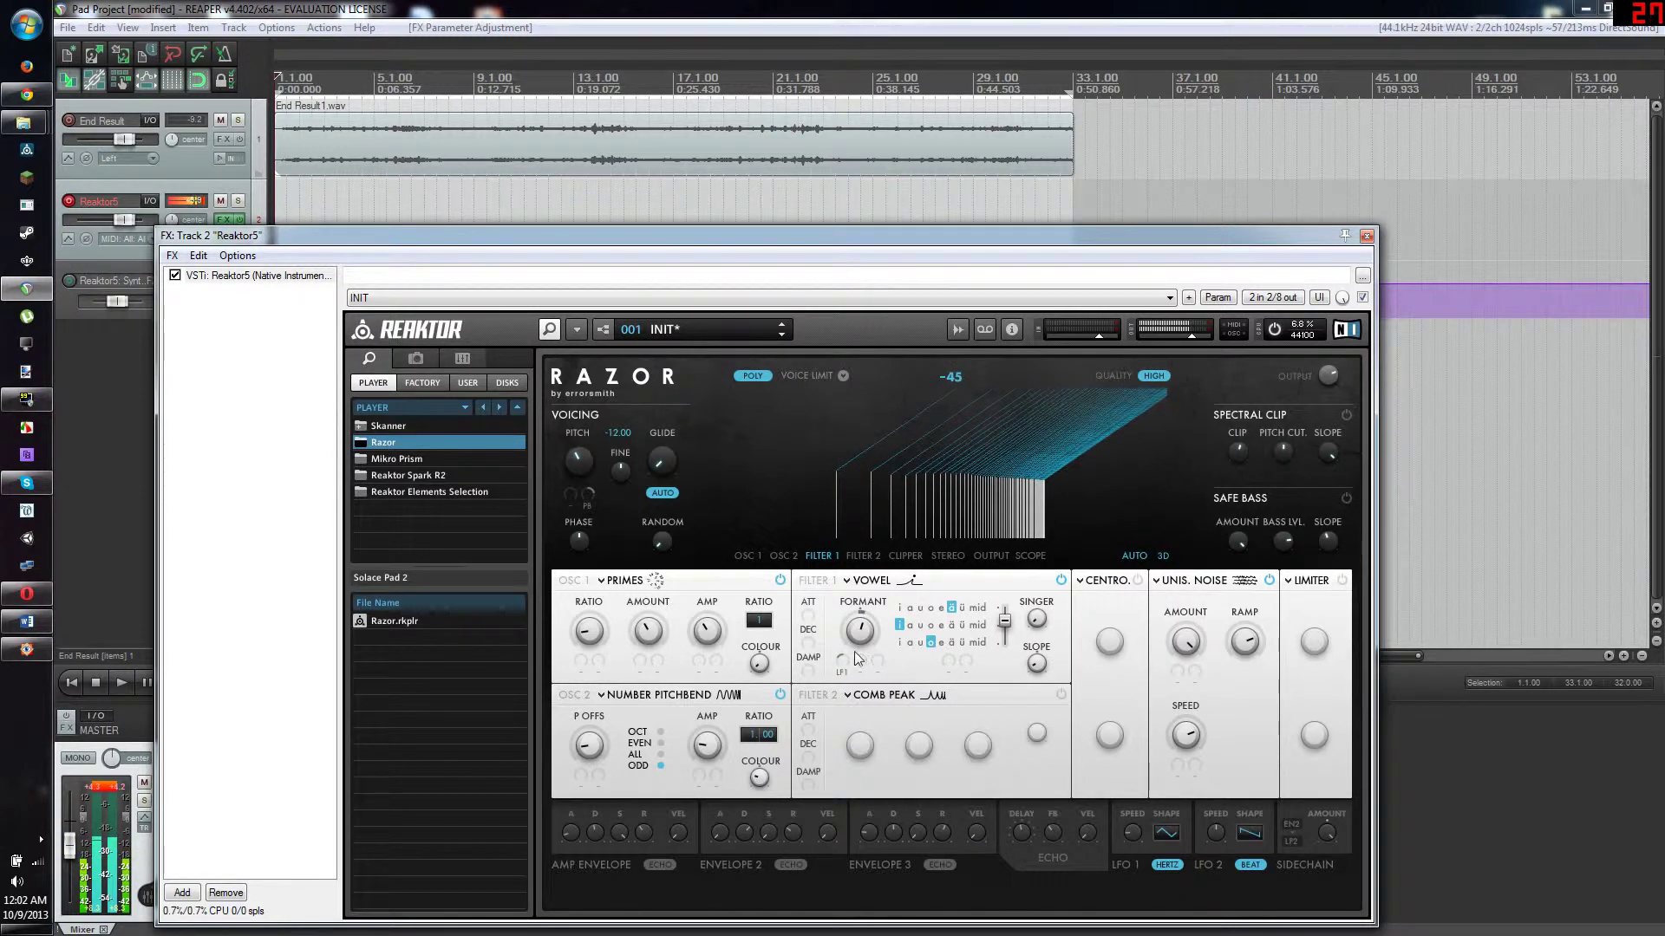
{"action": "mouse_move", "coordinate": [1132, 832]}
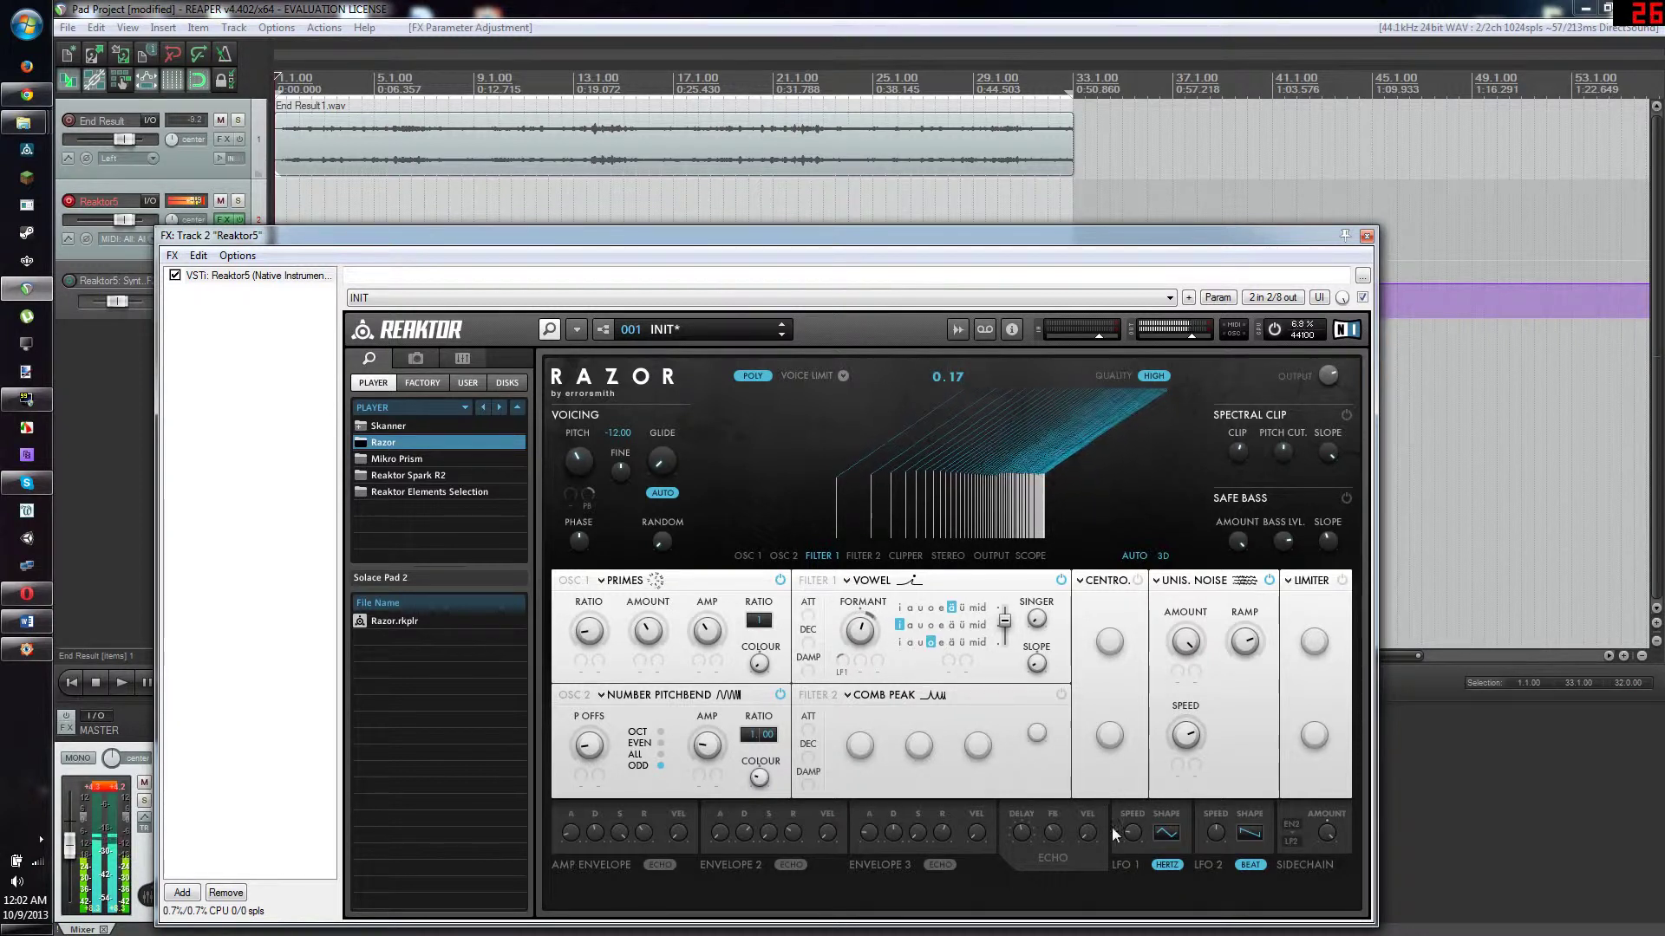
{"action": "left_click_drag", "start_coordinate": [1133, 835], "coordinate": [1132, 839]}
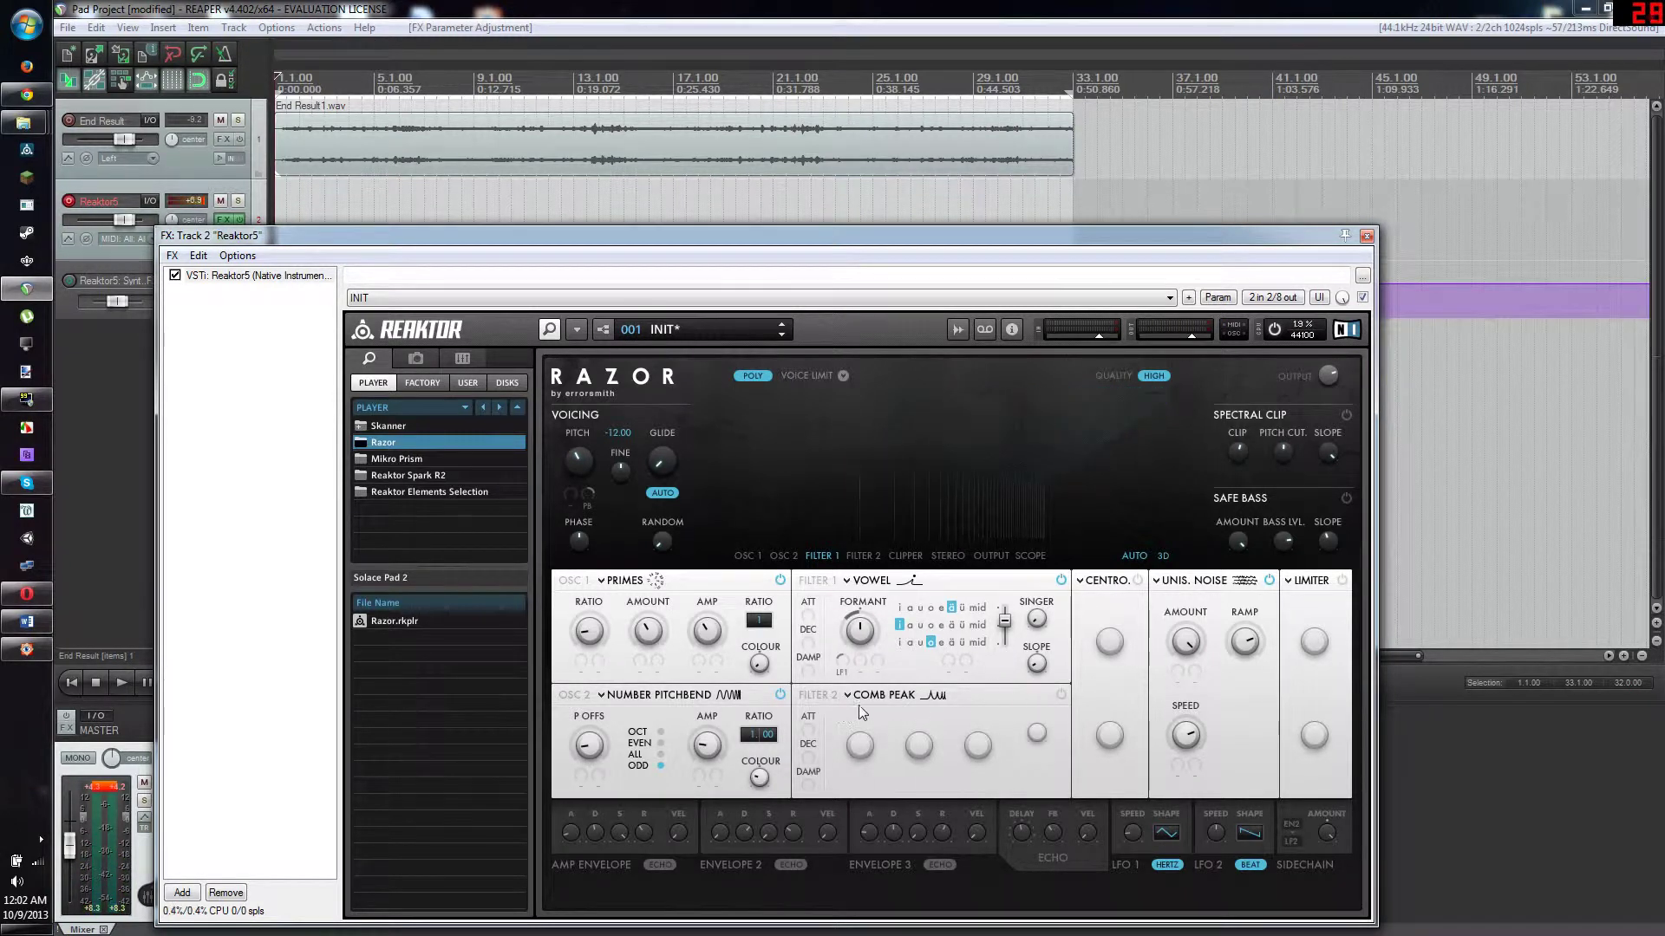
Change filter 2 from Comb Peak to Waterbed, enable it and set its Freq to 105.
{"action": "left_click", "coordinate": [1048, 695]}
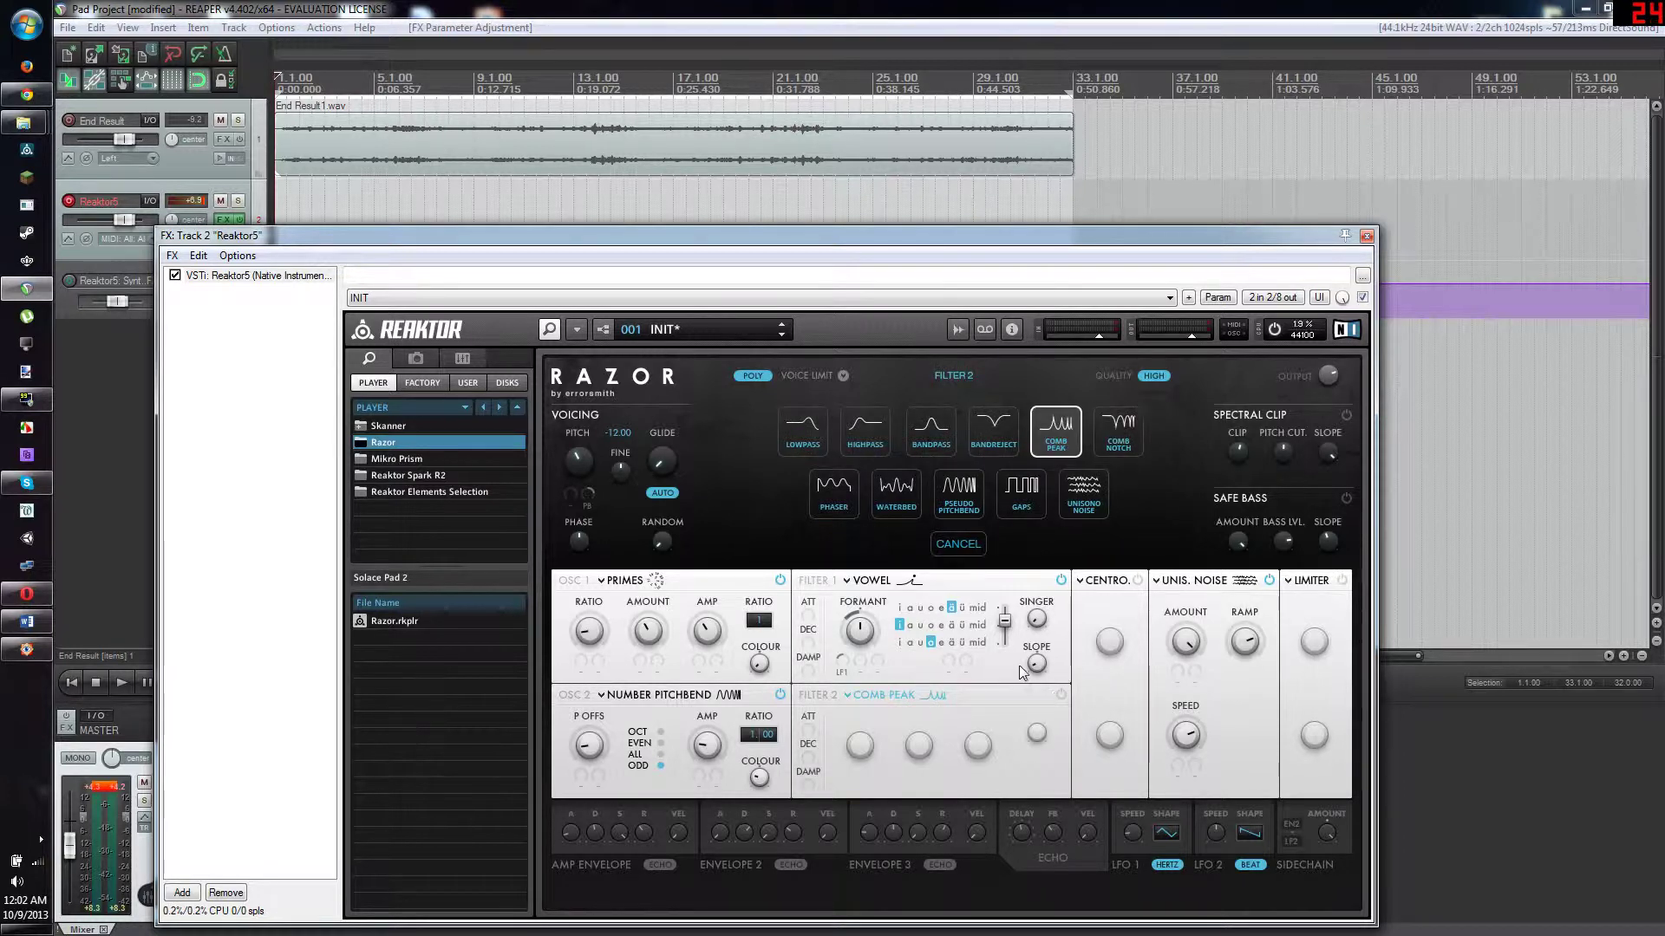
{"action": "left_click", "coordinate": [897, 498]}
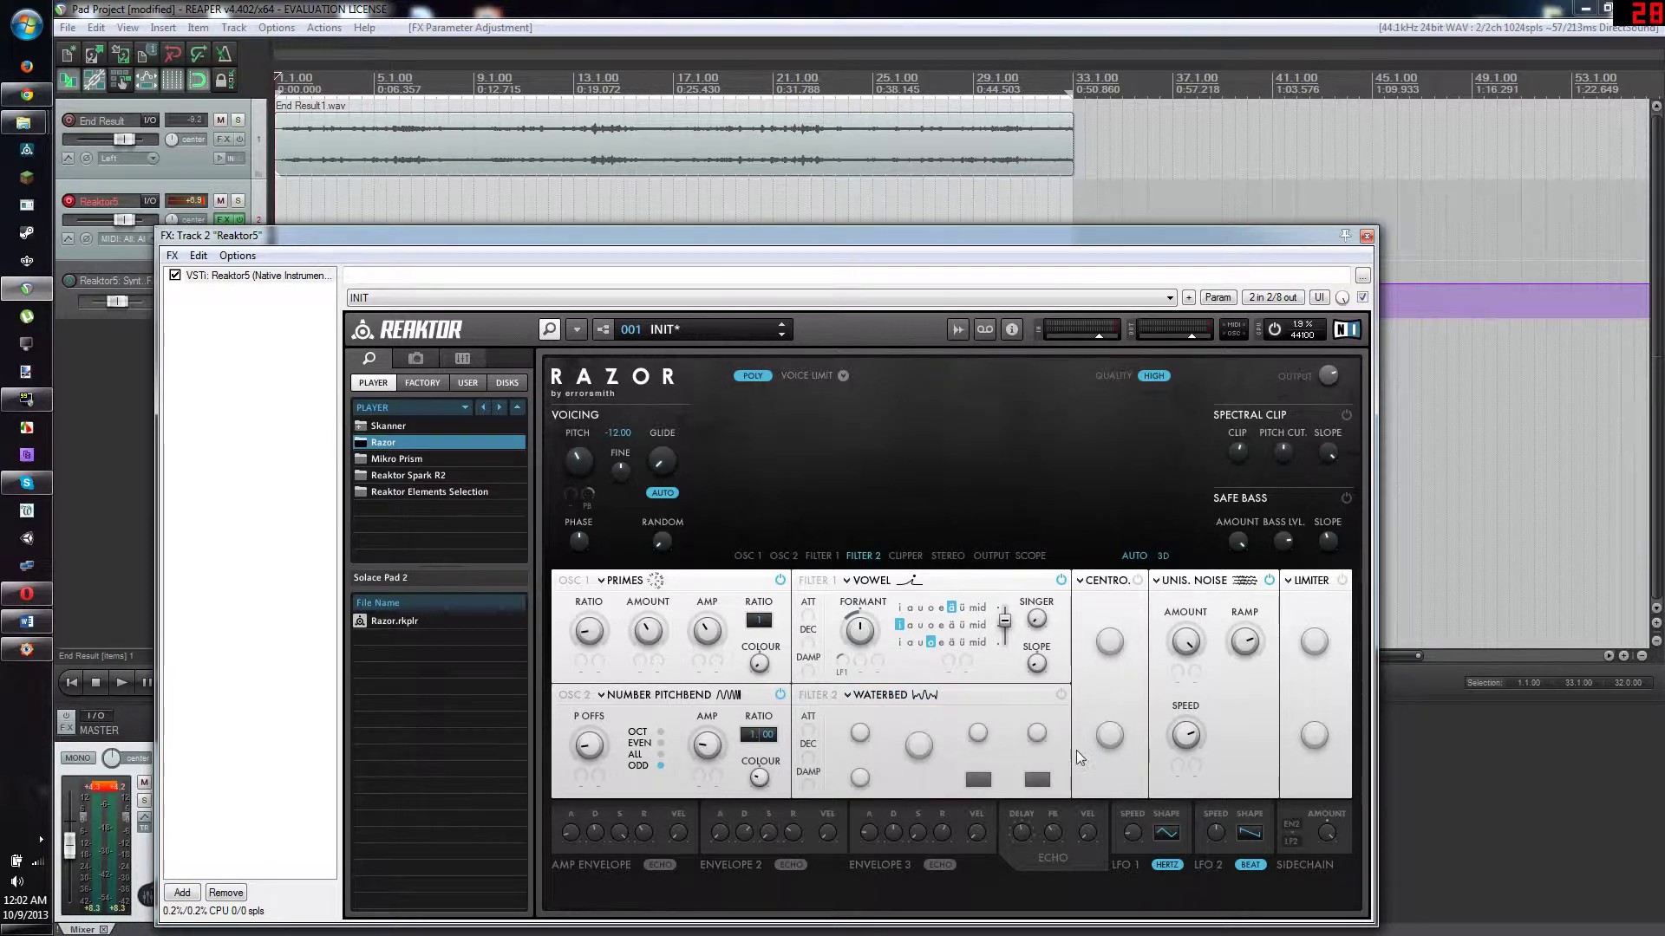
{"action": "left_click", "coordinate": [1062, 694]}
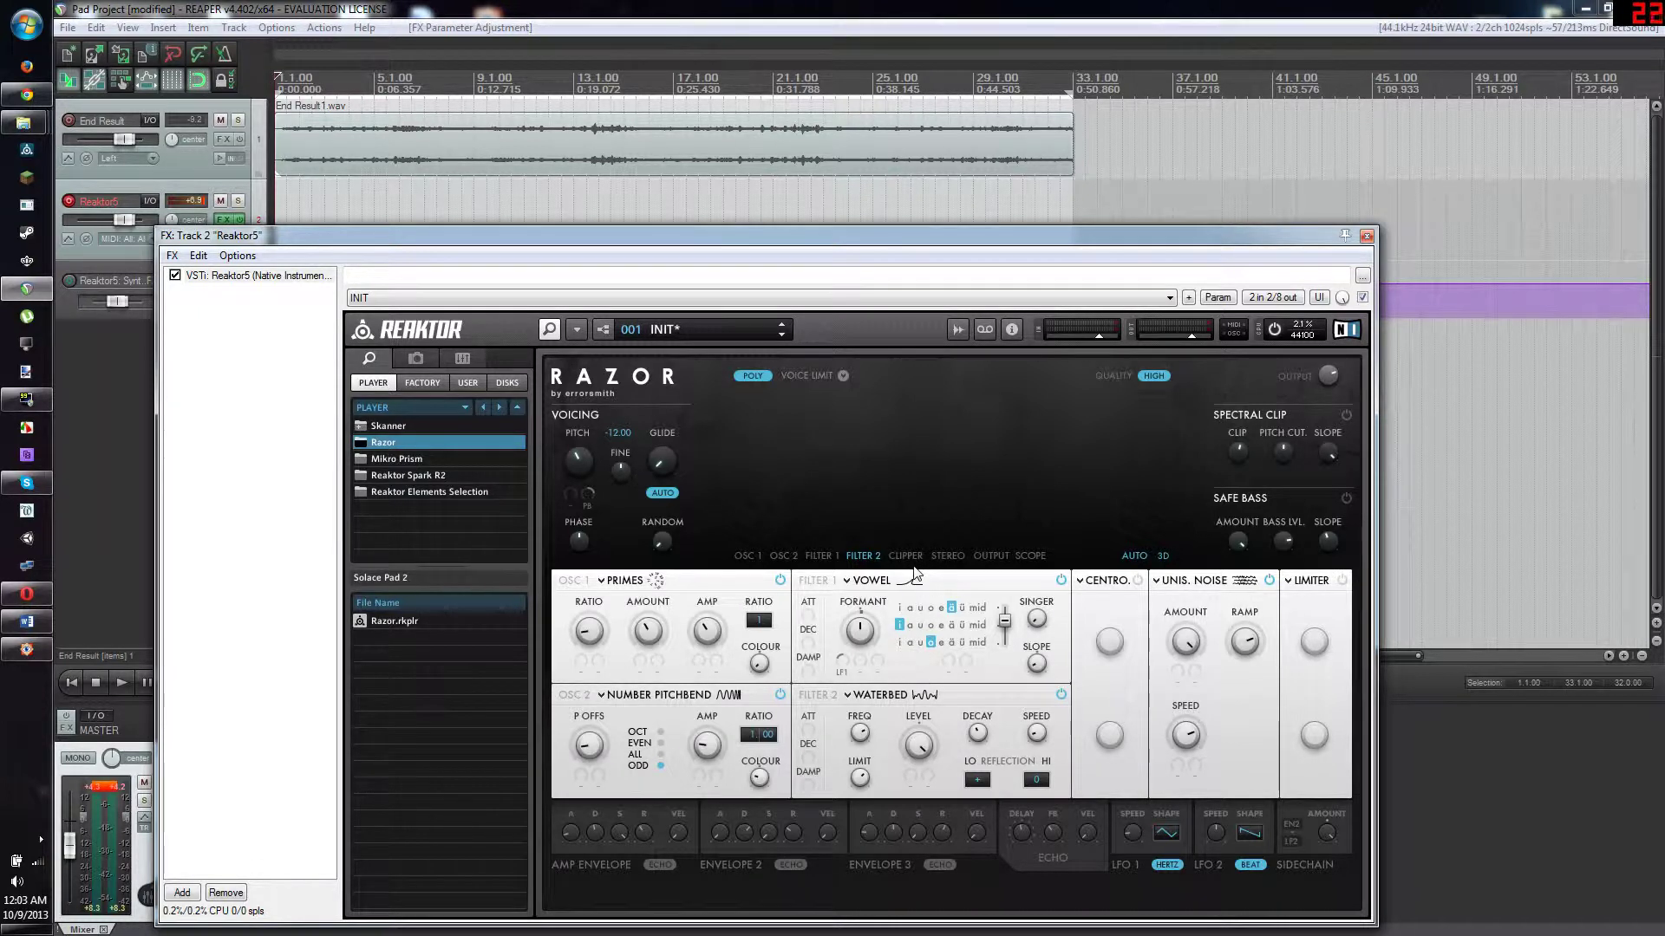
{"action": "mouse_move", "coordinate": [861, 735]}
{"action": "left_mouse_down"}
{"action": "mouse_move", "coordinate": [861, 754]}
{"action": "mouse_move", "coordinate": [861, 737]}
{"action": "left_mouse_up"}
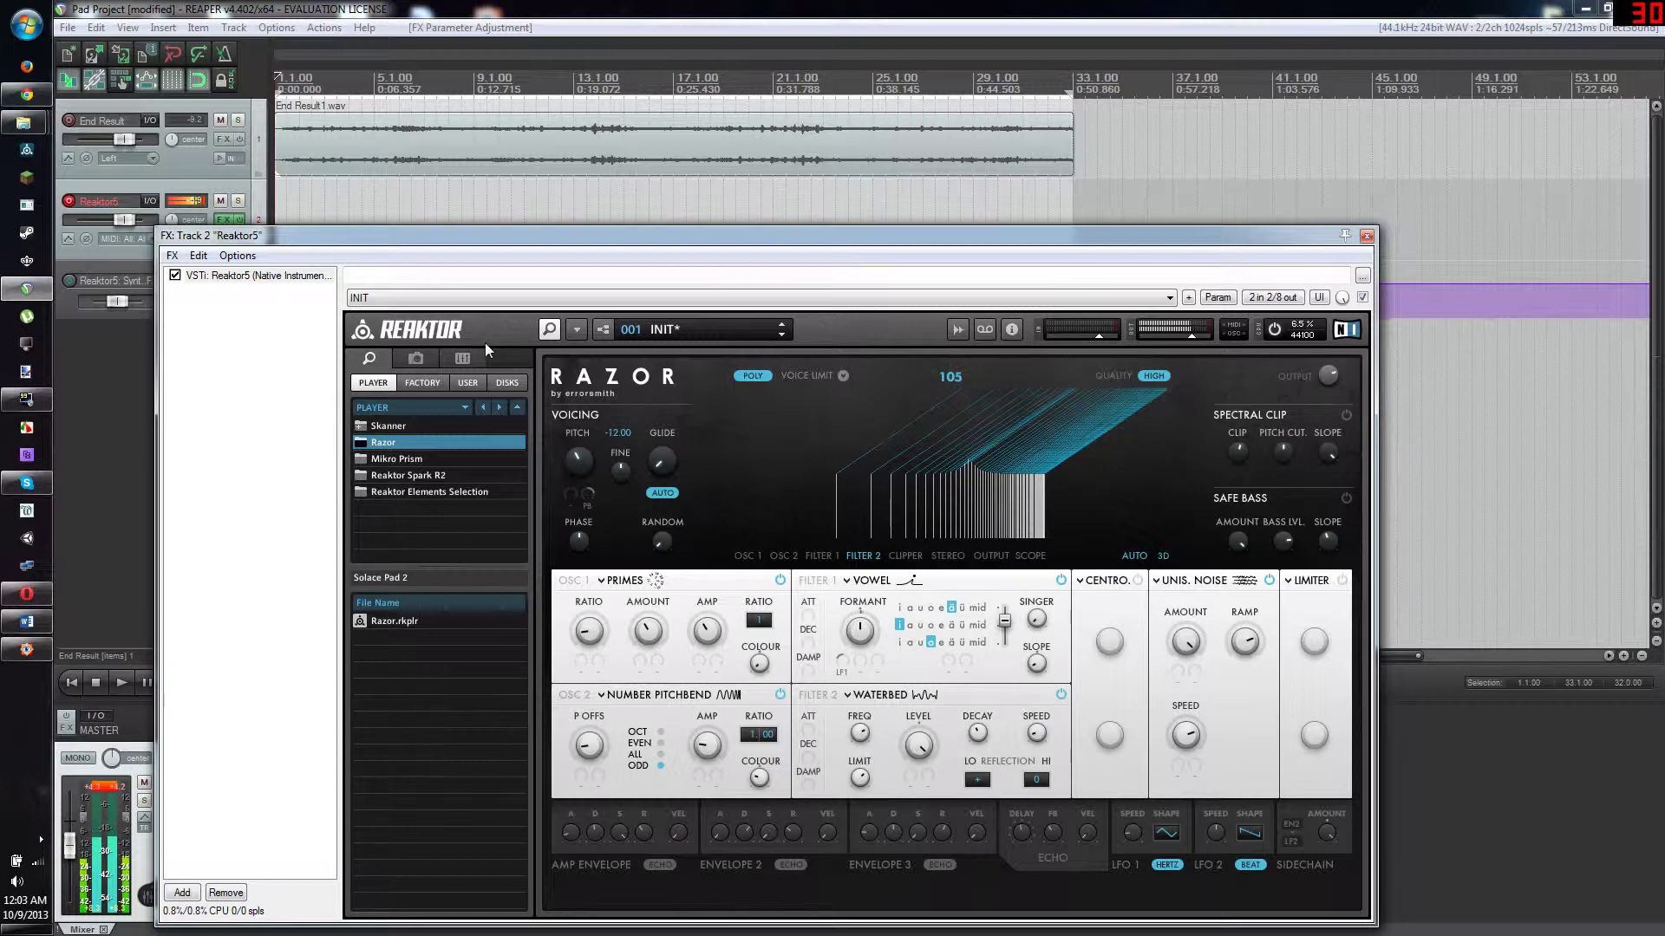
Move the plug-in window slightly up and set the Waterbed filter's Freq to 95.
{"action": "left_click_drag", "start_coordinate": [221, 243], "coordinate": [196, 217]}
{"action": "left_click", "coordinate": [217, 302]}
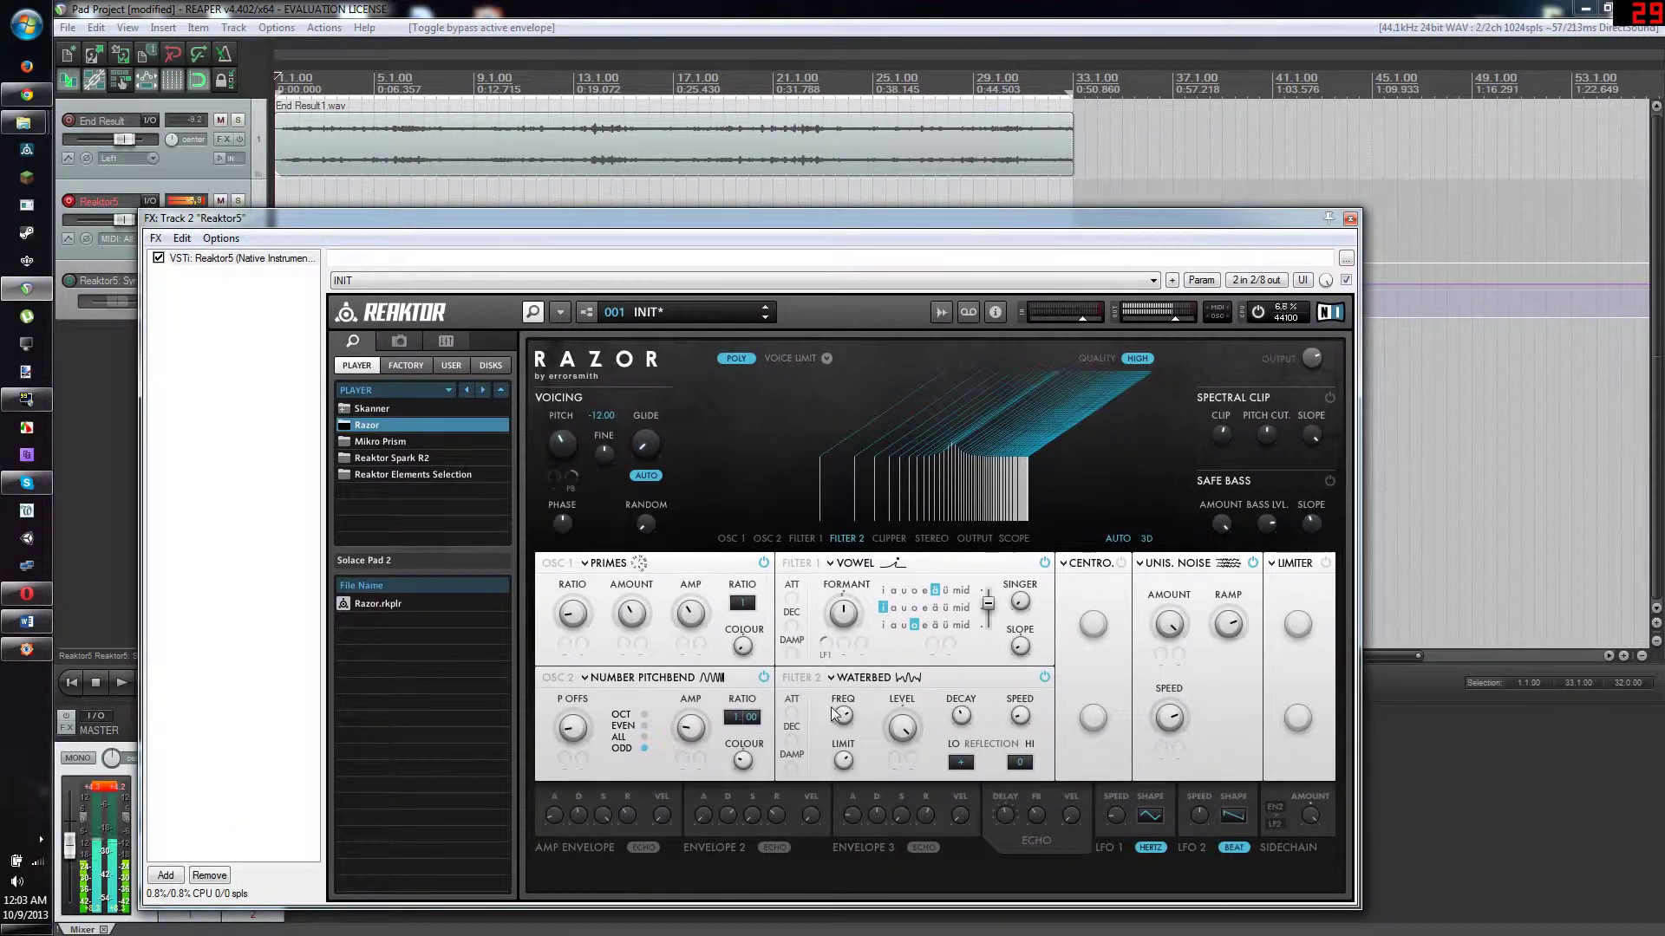
{"action": "mouse_move", "coordinate": [845, 737]}
{"action": "mouse_move", "coordinate": [846, 737]}
{"action": "left_mouse_down"}
{"action": "mouse_move", "coordinate": [846, 751]}
{"action": "mouse_move", "coordinate": [846, 726]}
{"action": "left_mouse_up"}
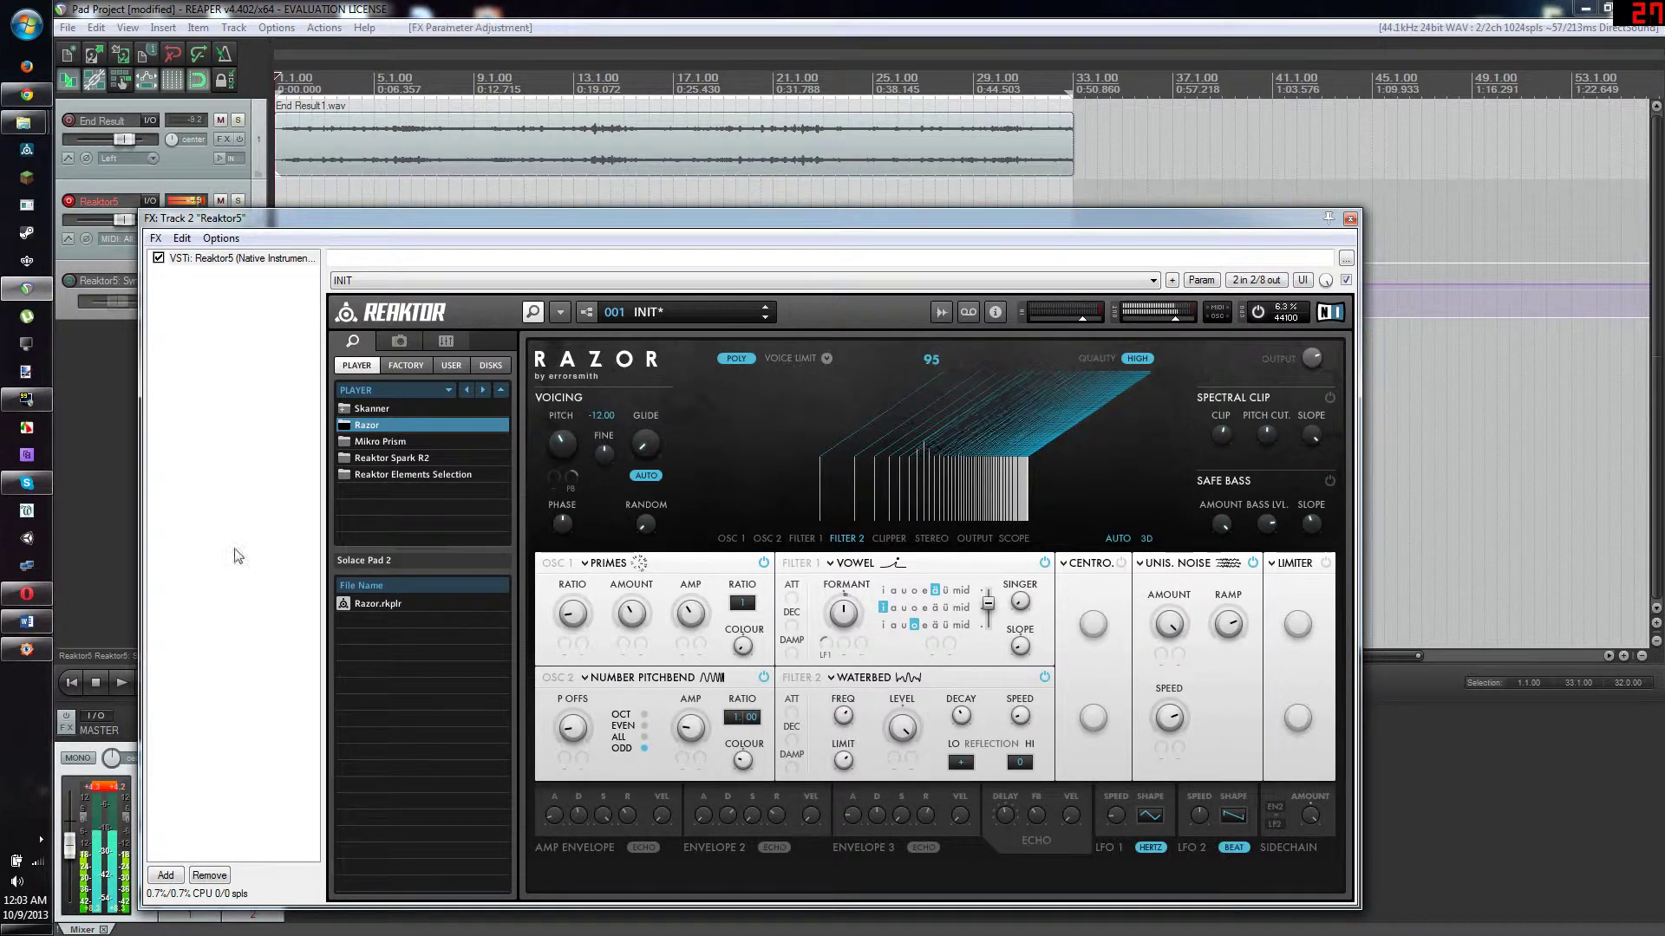
Compare with the End Result recording, lower the Waterbed filter's Level to 6 and fine-tune its Freq.
{"action": "left_click", "coordinate": [123, 681]}
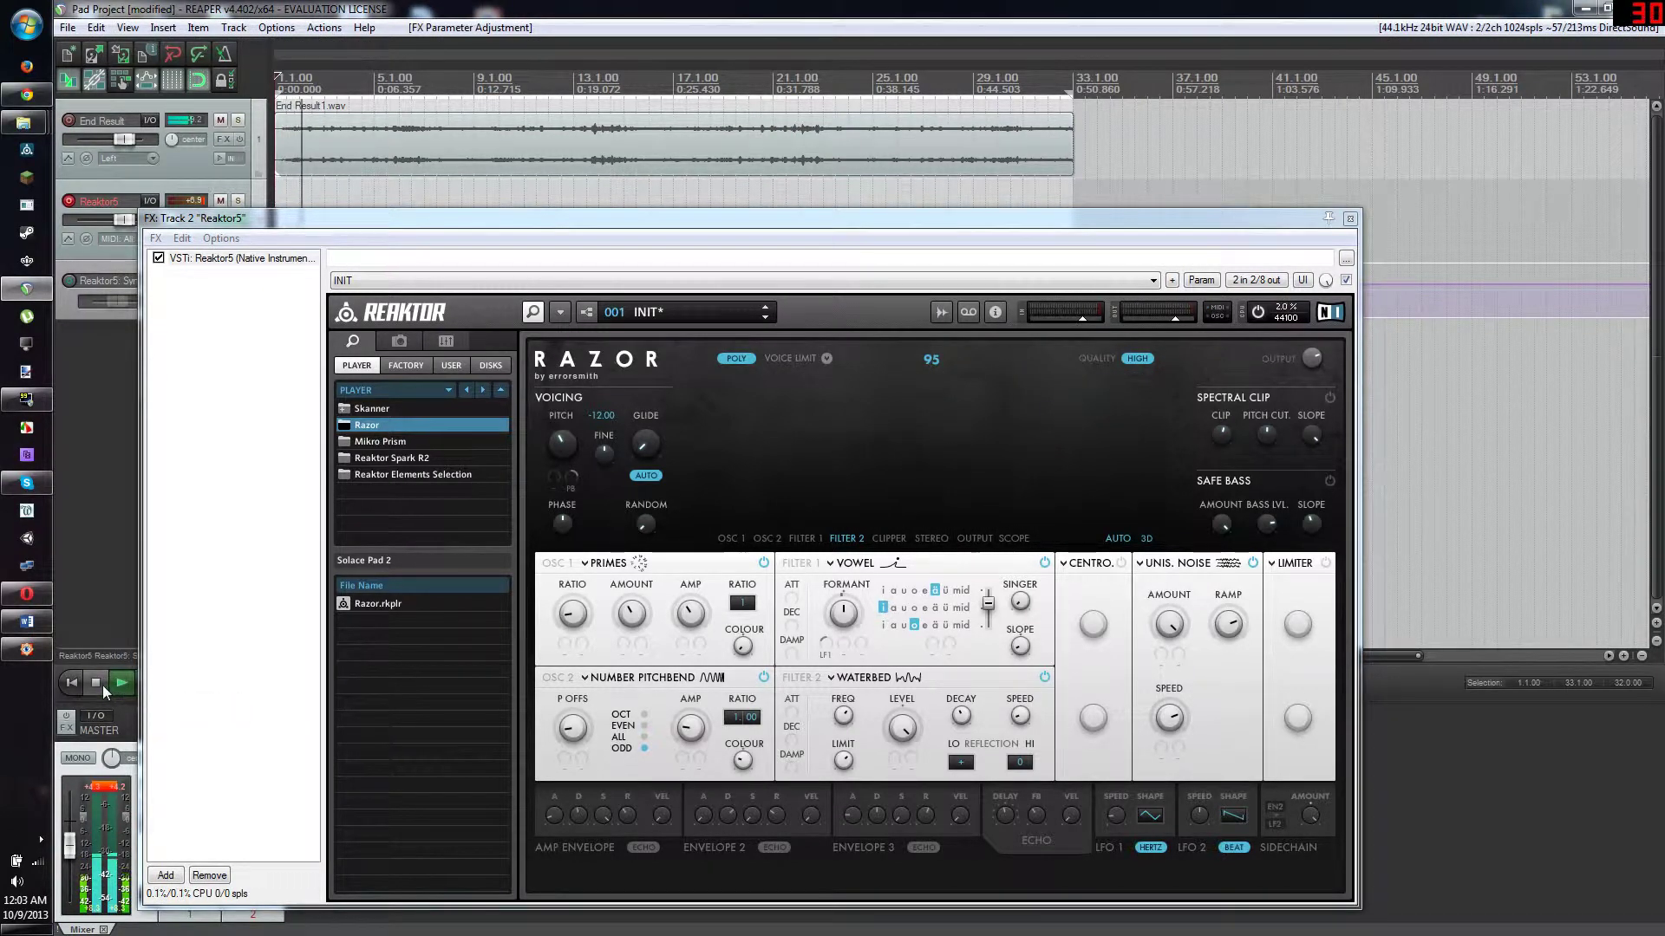
{"action": "left_click", "coordinate": [102, 685]}
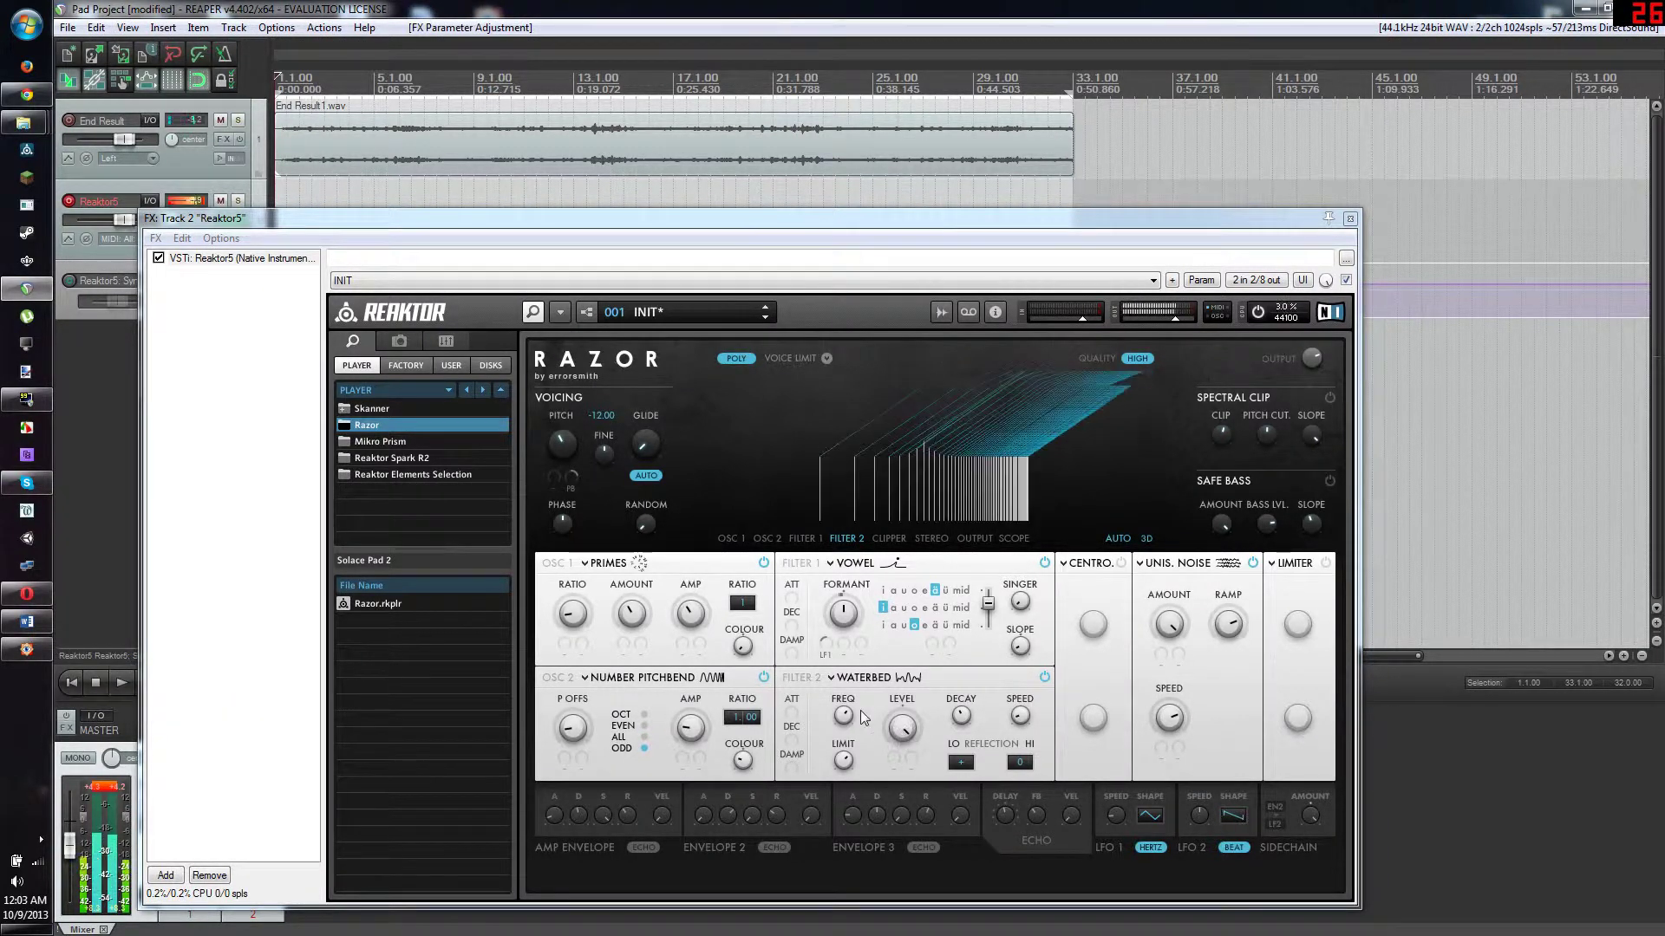
{"action": "left_click_drag", "start_coordinate": [845, 744], "coordinate": [847, 723]}
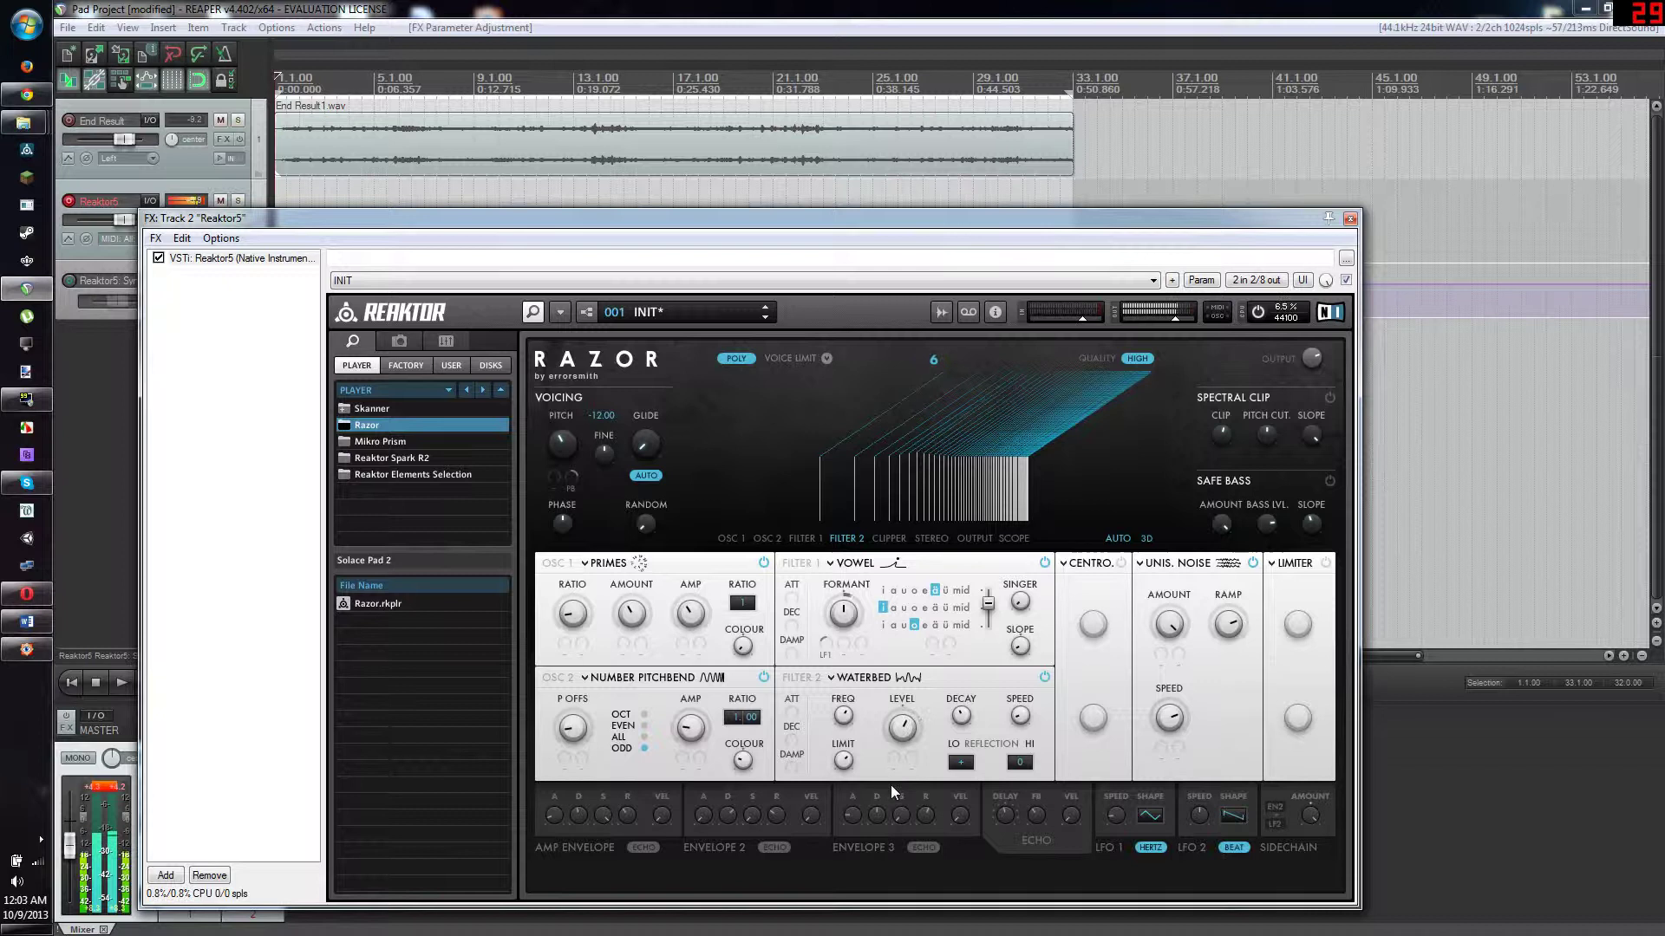
{"action": "mouse_move", "coordinate": [846, 718]}
{"action": "left_mouse_down"}
{"action": "mouse_move", "coordinate": [848, 700]}
{"action": "mouse_move", "coordinate": [856, 719]}
{"action": "mouse_move", "coordinate": [906, 730]}
{"action": "mouse_move", "coordinate": [852, 706]}
{"action": "mouse_move", "coordinate": [857, 669]}
{"action": "mouse_move", "coordinate": [855, 730]}
{"action": "left_mouse_up"}
{"action": "left_click_drag", "start_coordinate": [849, 723], "coordinate": [848, 710]}
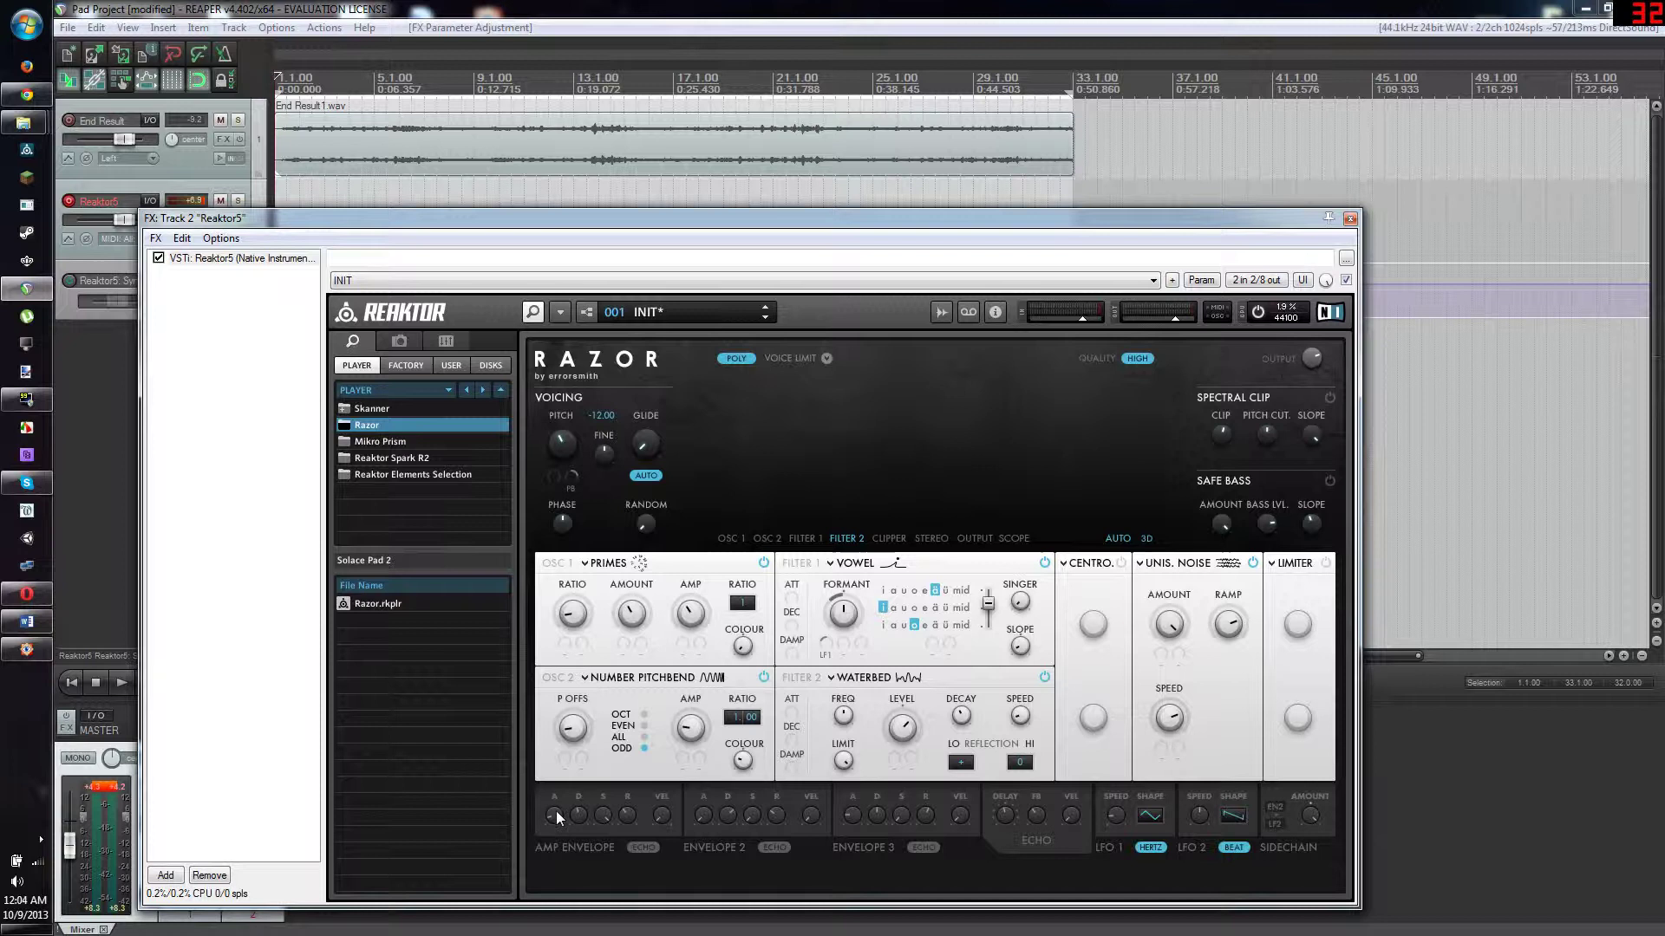
Raise the amp envelope's Attack and adjust its Release.
{"action": "mouse_move", "coordinate": [563, 756]}
{"action": "left_click_drag", "start_coordinate": [565, 745], "coordinate": [564, 735]}
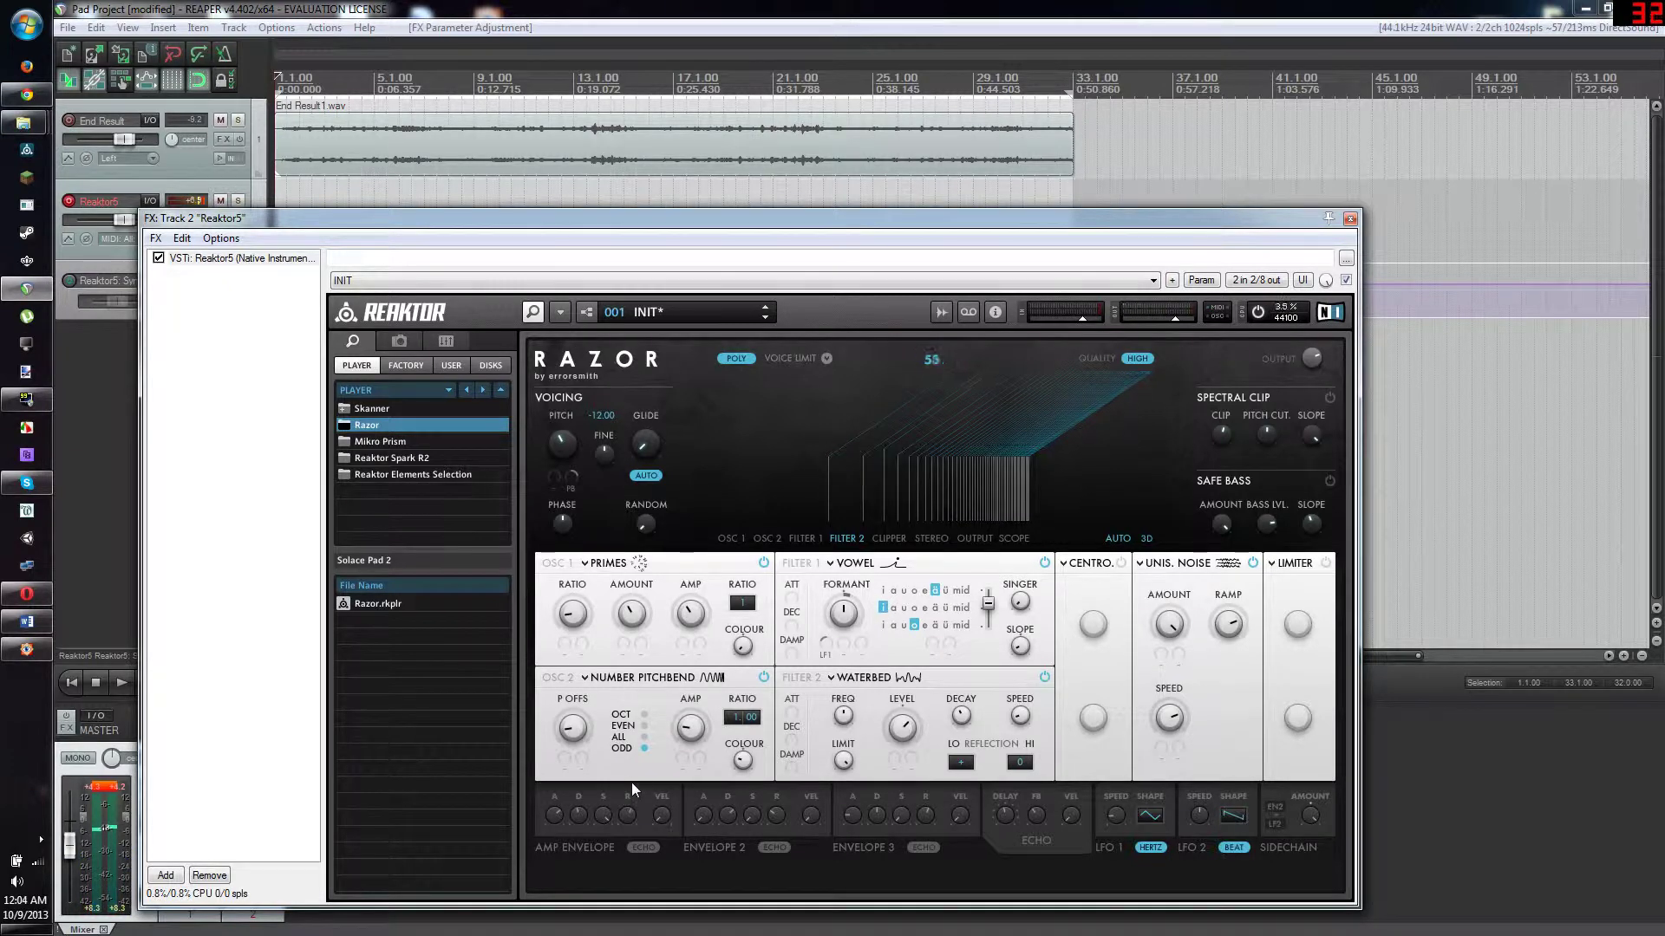
{"action": "left_click_drag", "start_coordinate": [631, 782], "coordinate": [631, 779]}
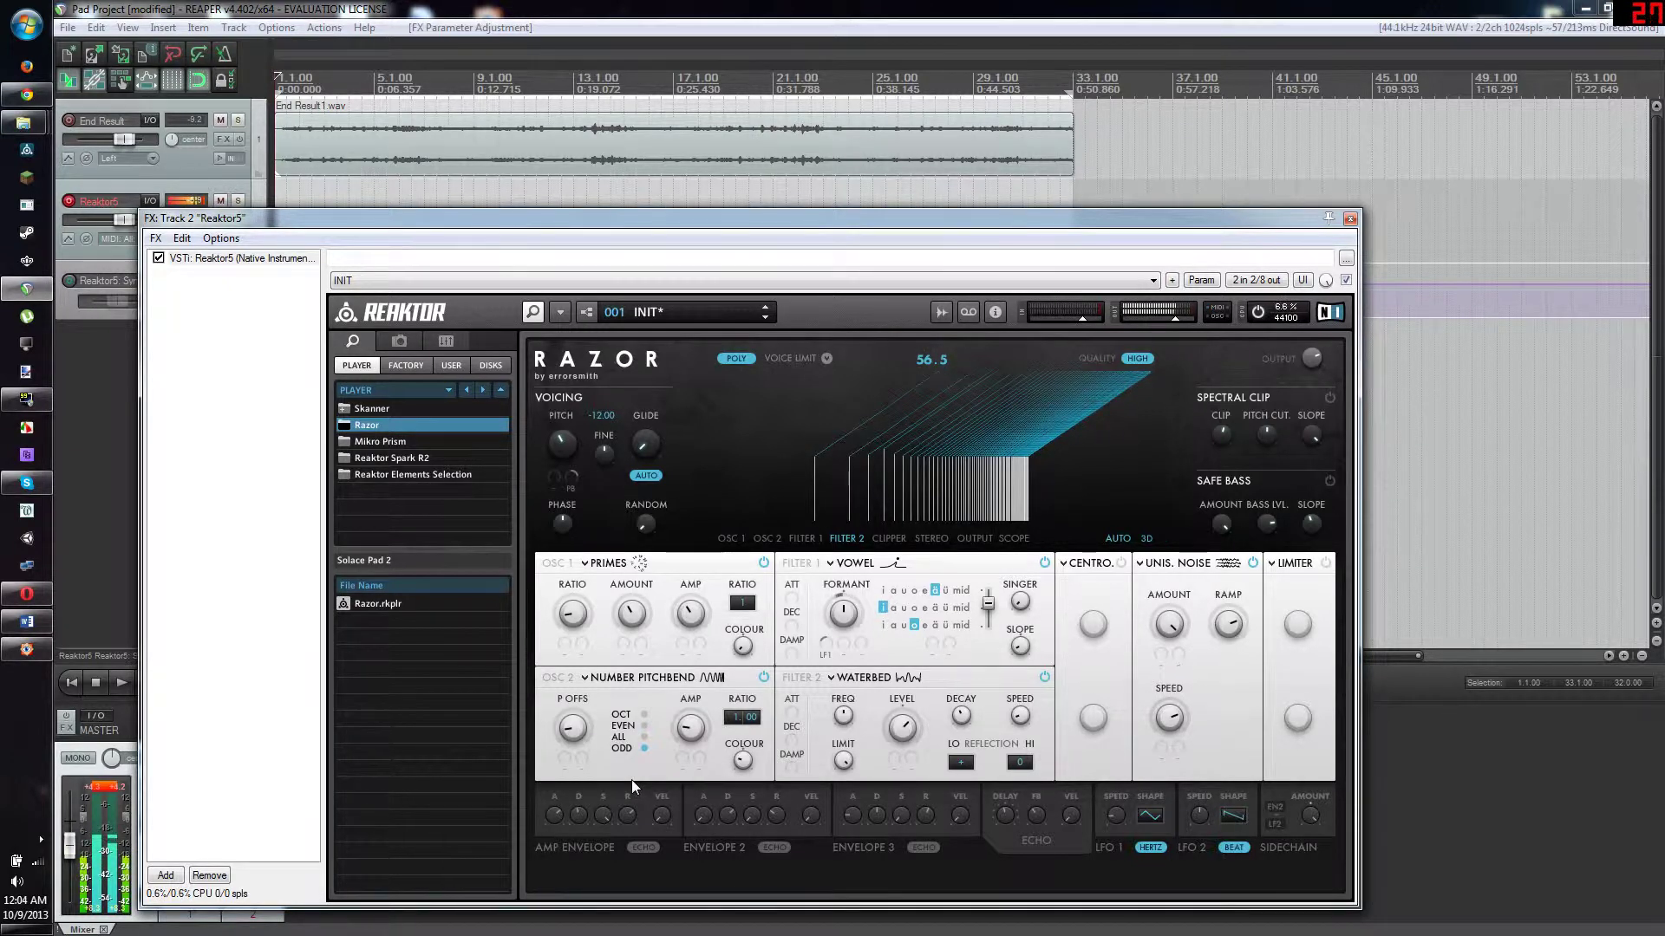
{"action": "left_click", "coordinate": [601, 815]}
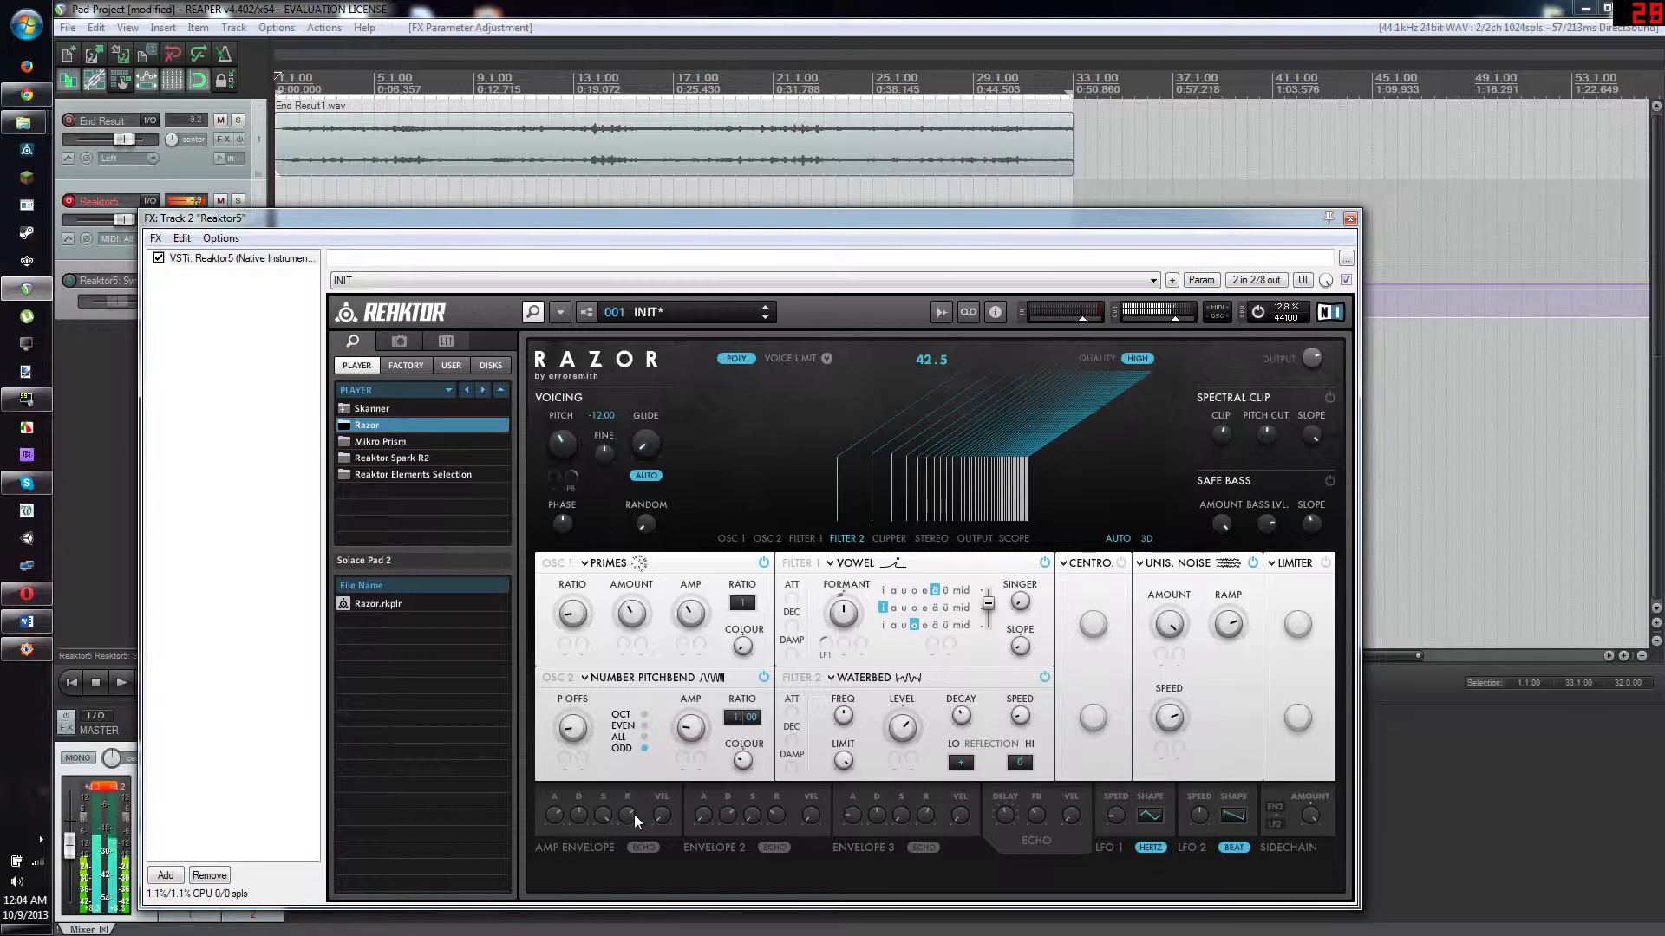
{"action": "left_click_drag", "start_coordinate": [633, 814], "coordinate": [635, 822]}
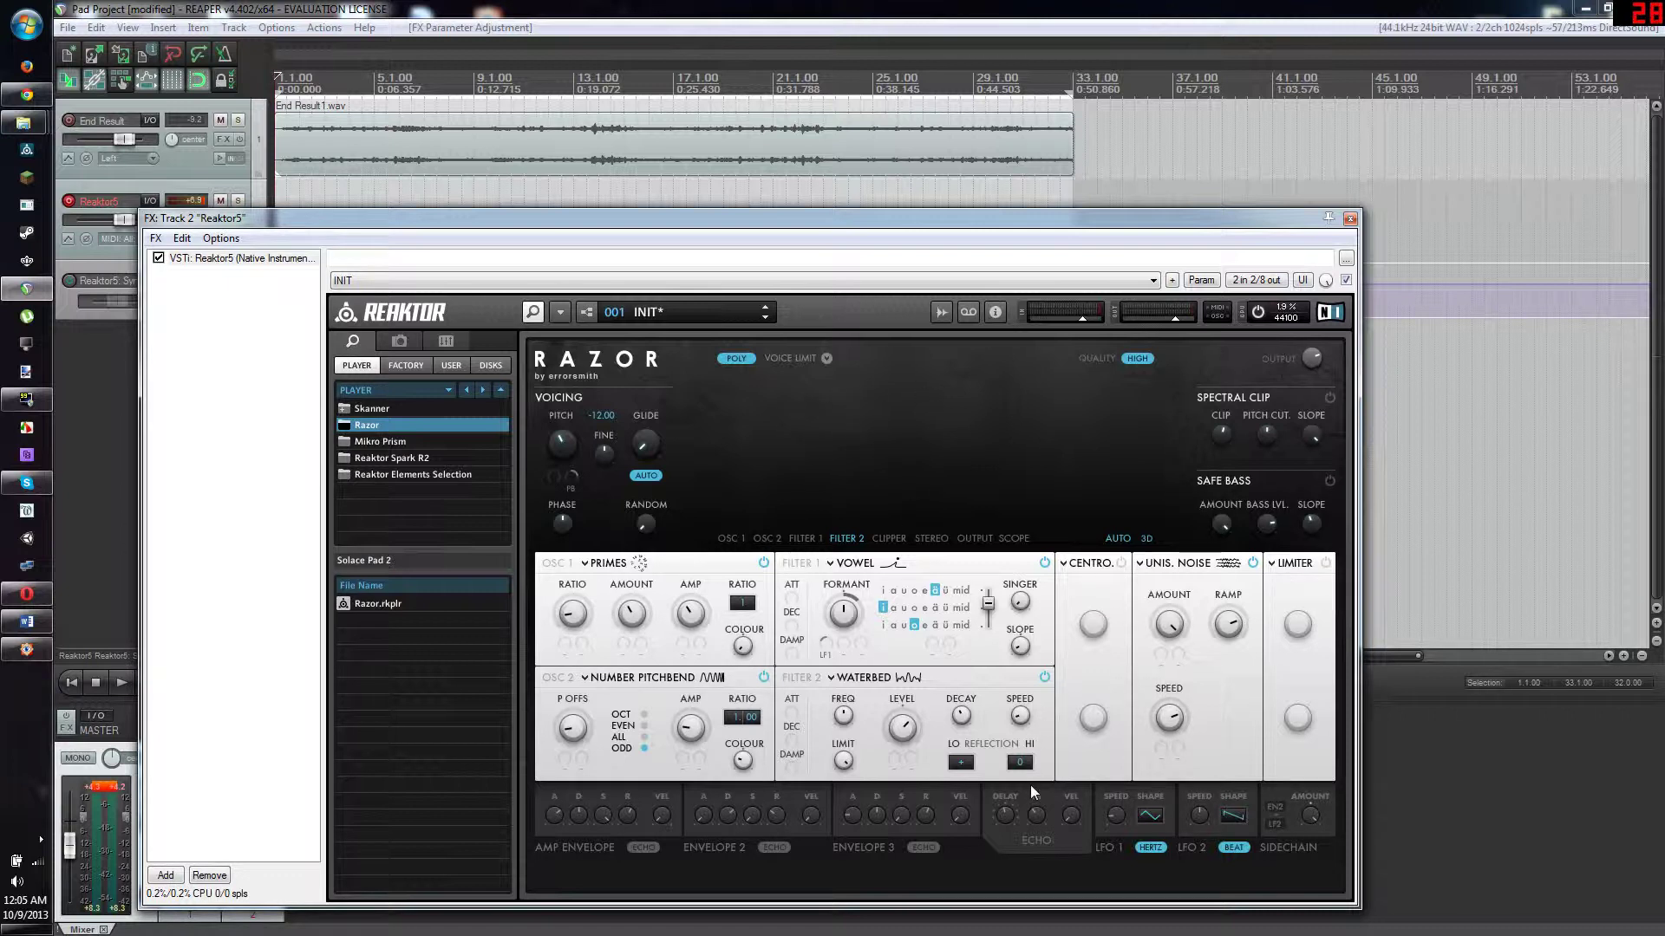
Turn on Echo for the amp envelope and adjust the echo's Delay and FB, toggling the echo off and on to compare.
{"action": "left_click", "coordinate": [644, 848]}
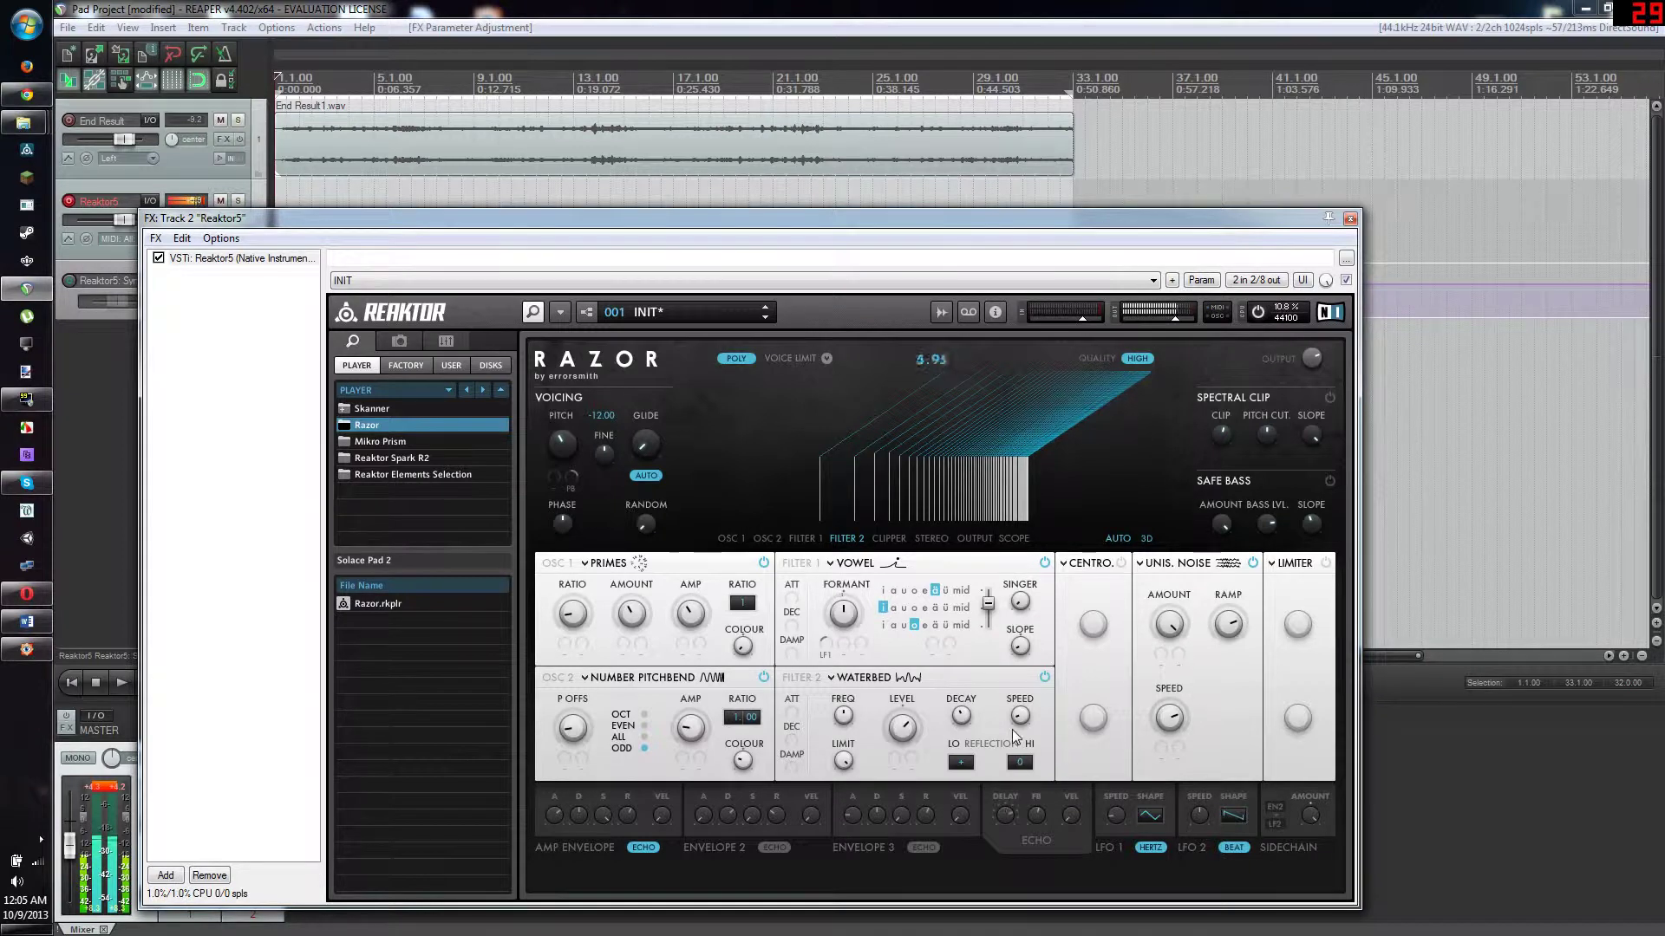
{"action": "left_click_drag", "start_coordinate": [1011, 815], "coordinate": [1018, 841]}
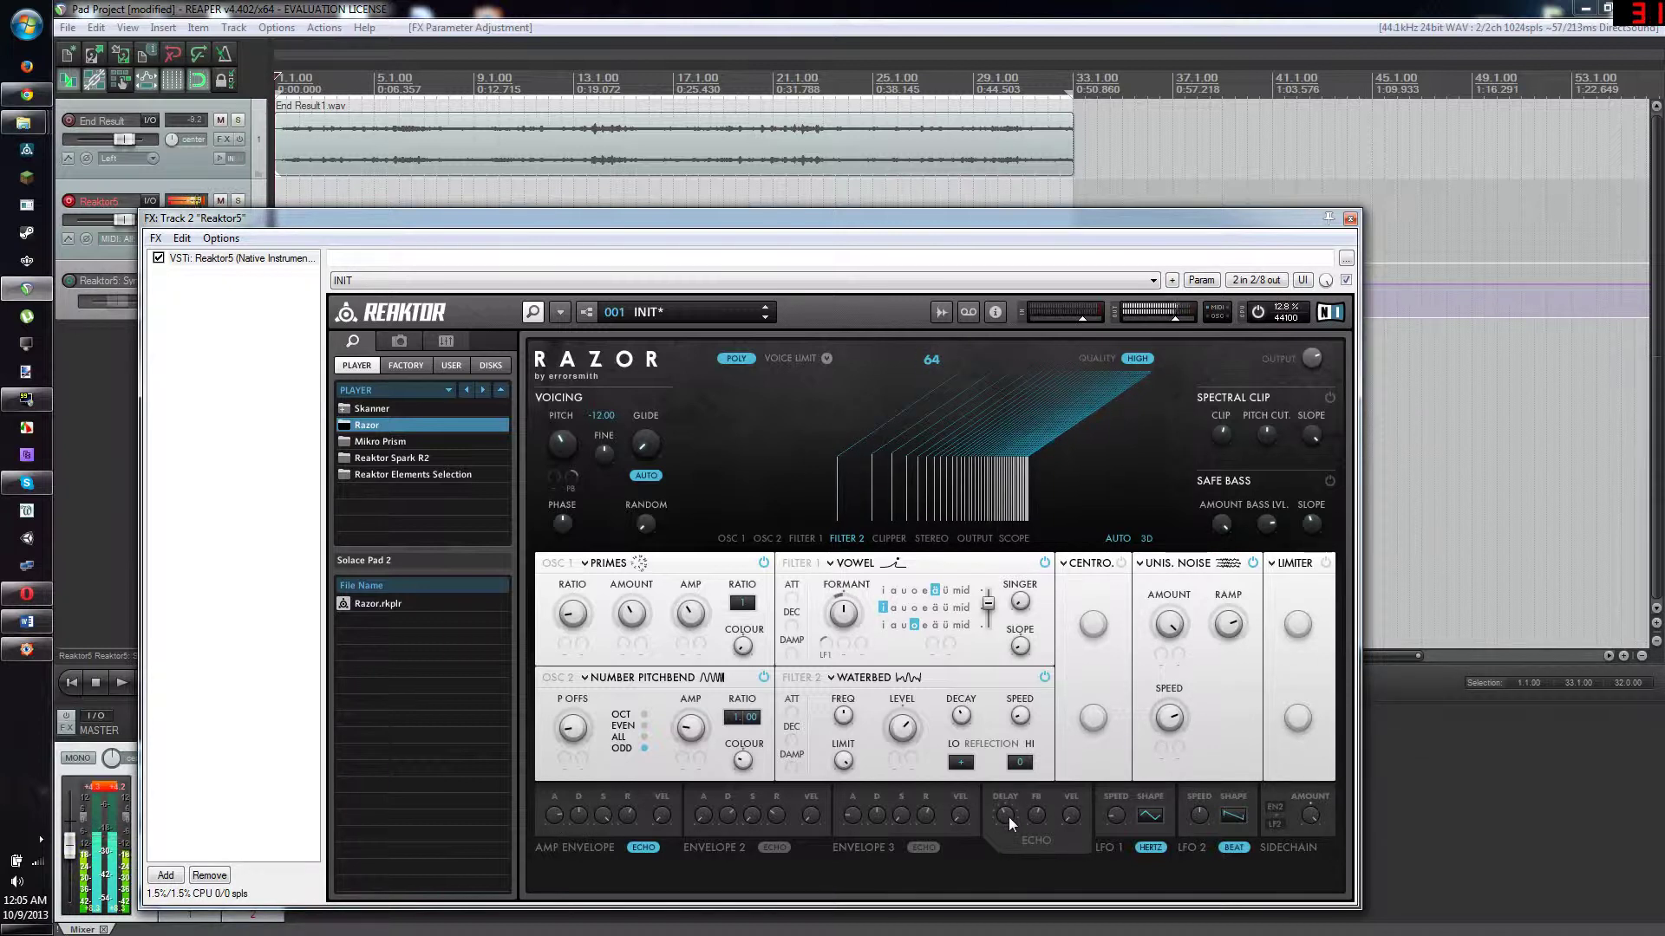
{"action": "left_click", "coordinate": [639, 845]}
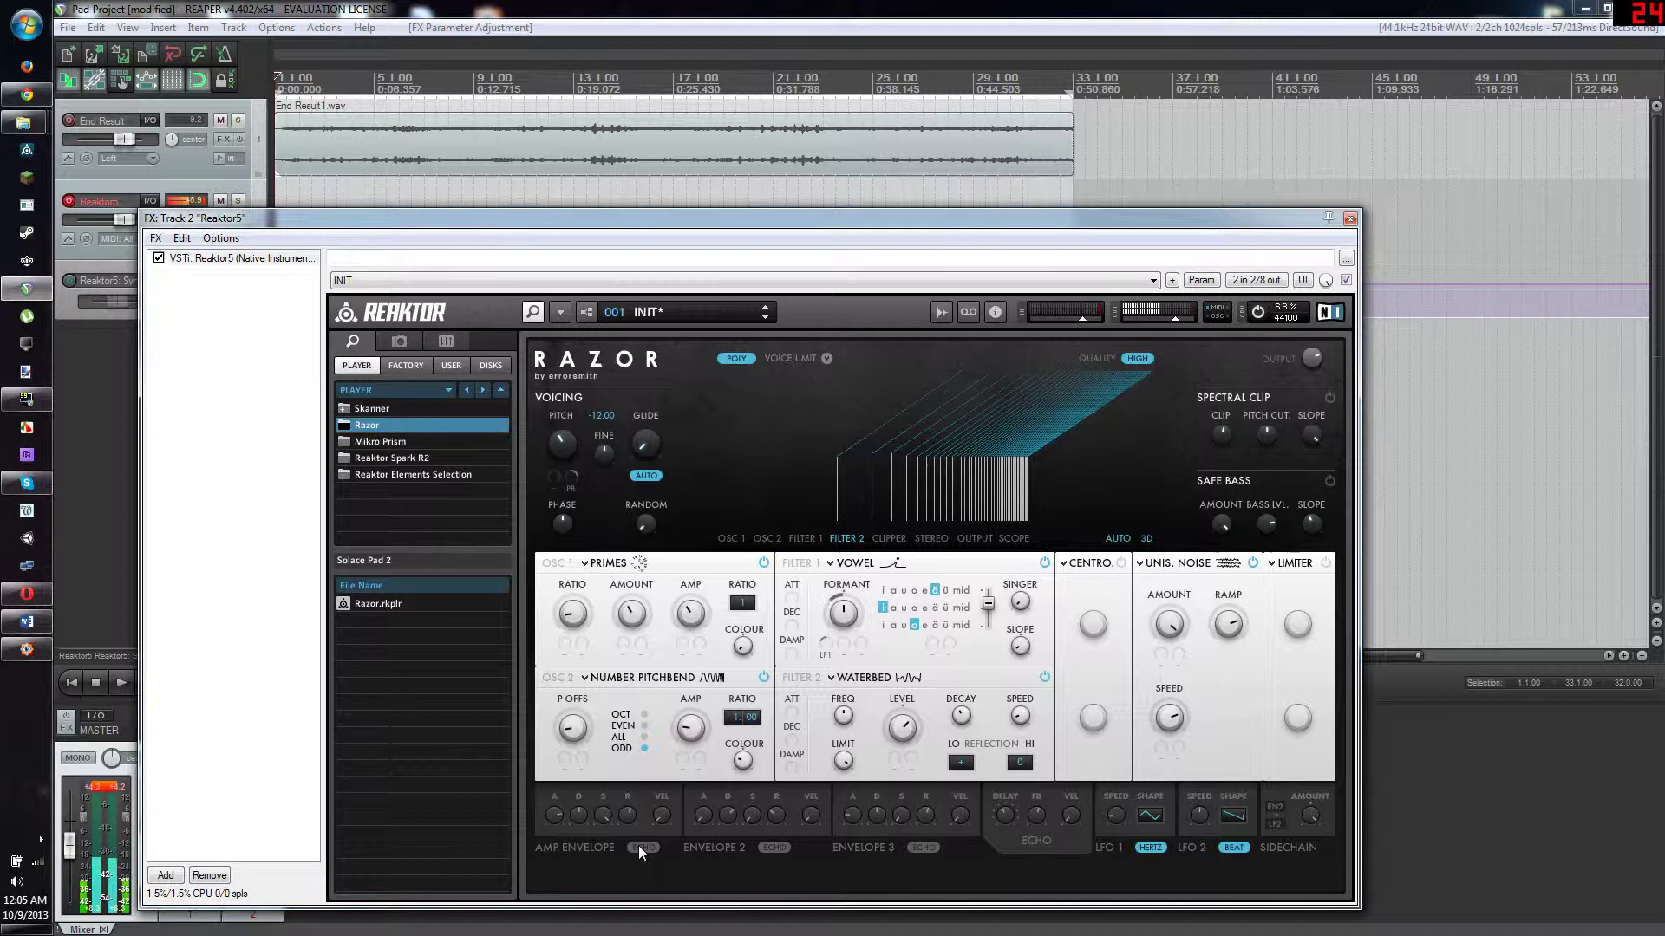
{"action": "left_click", "coordinate": [638, 846]}
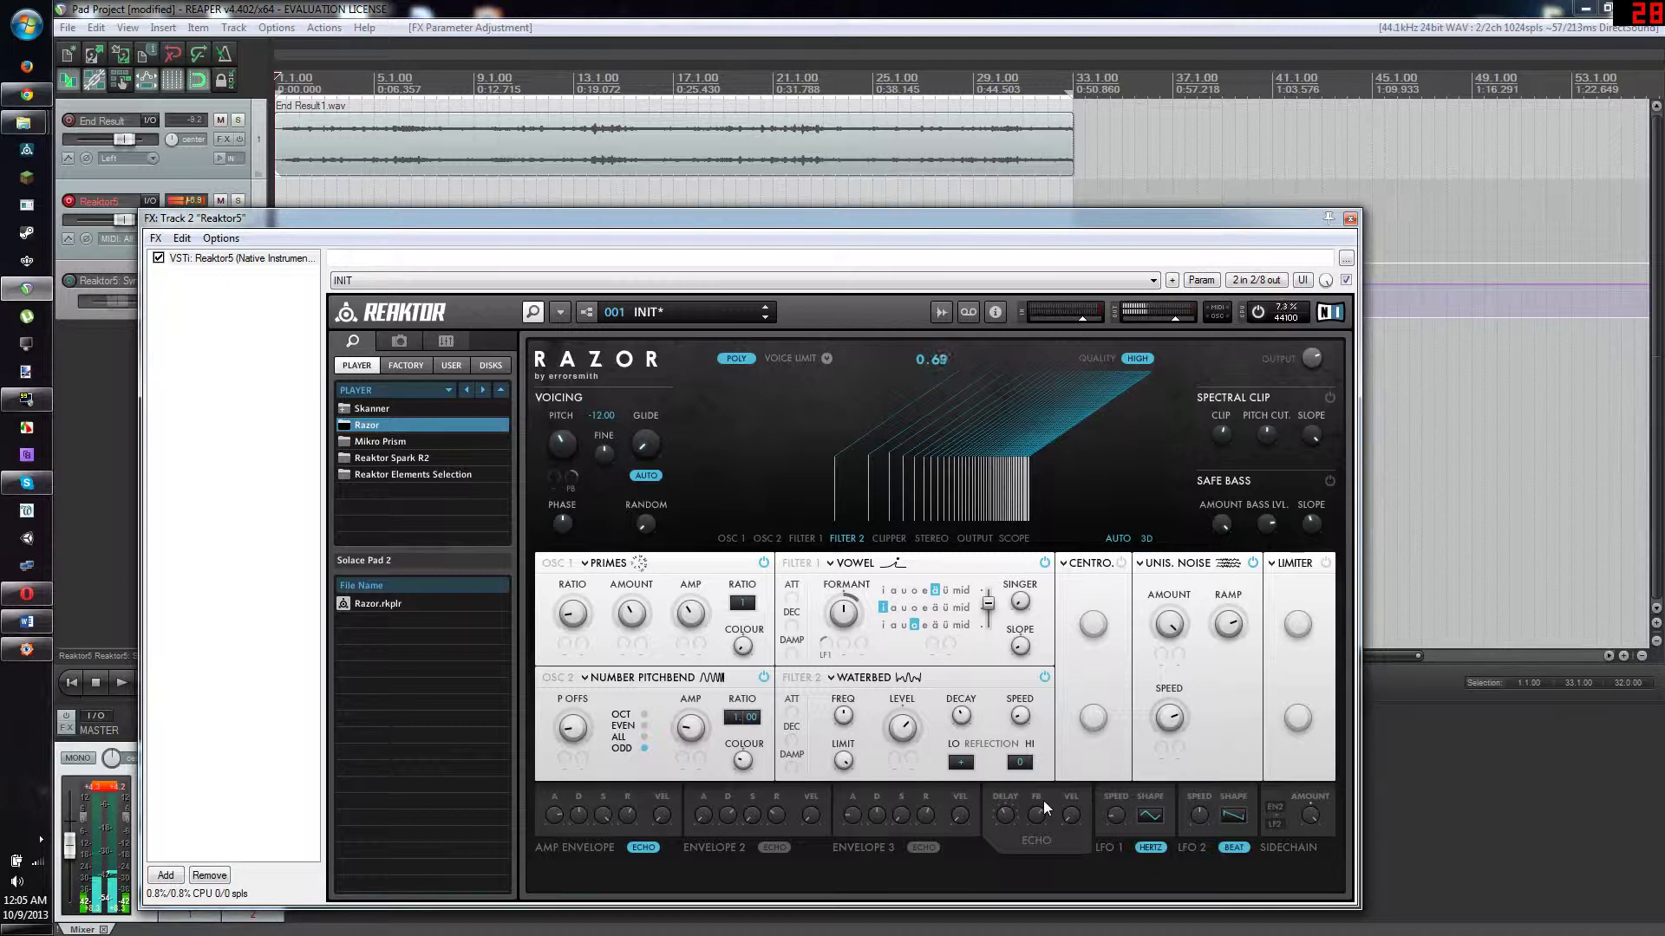
{"action": "mouse_move", "coordinate": [1073, 808]}
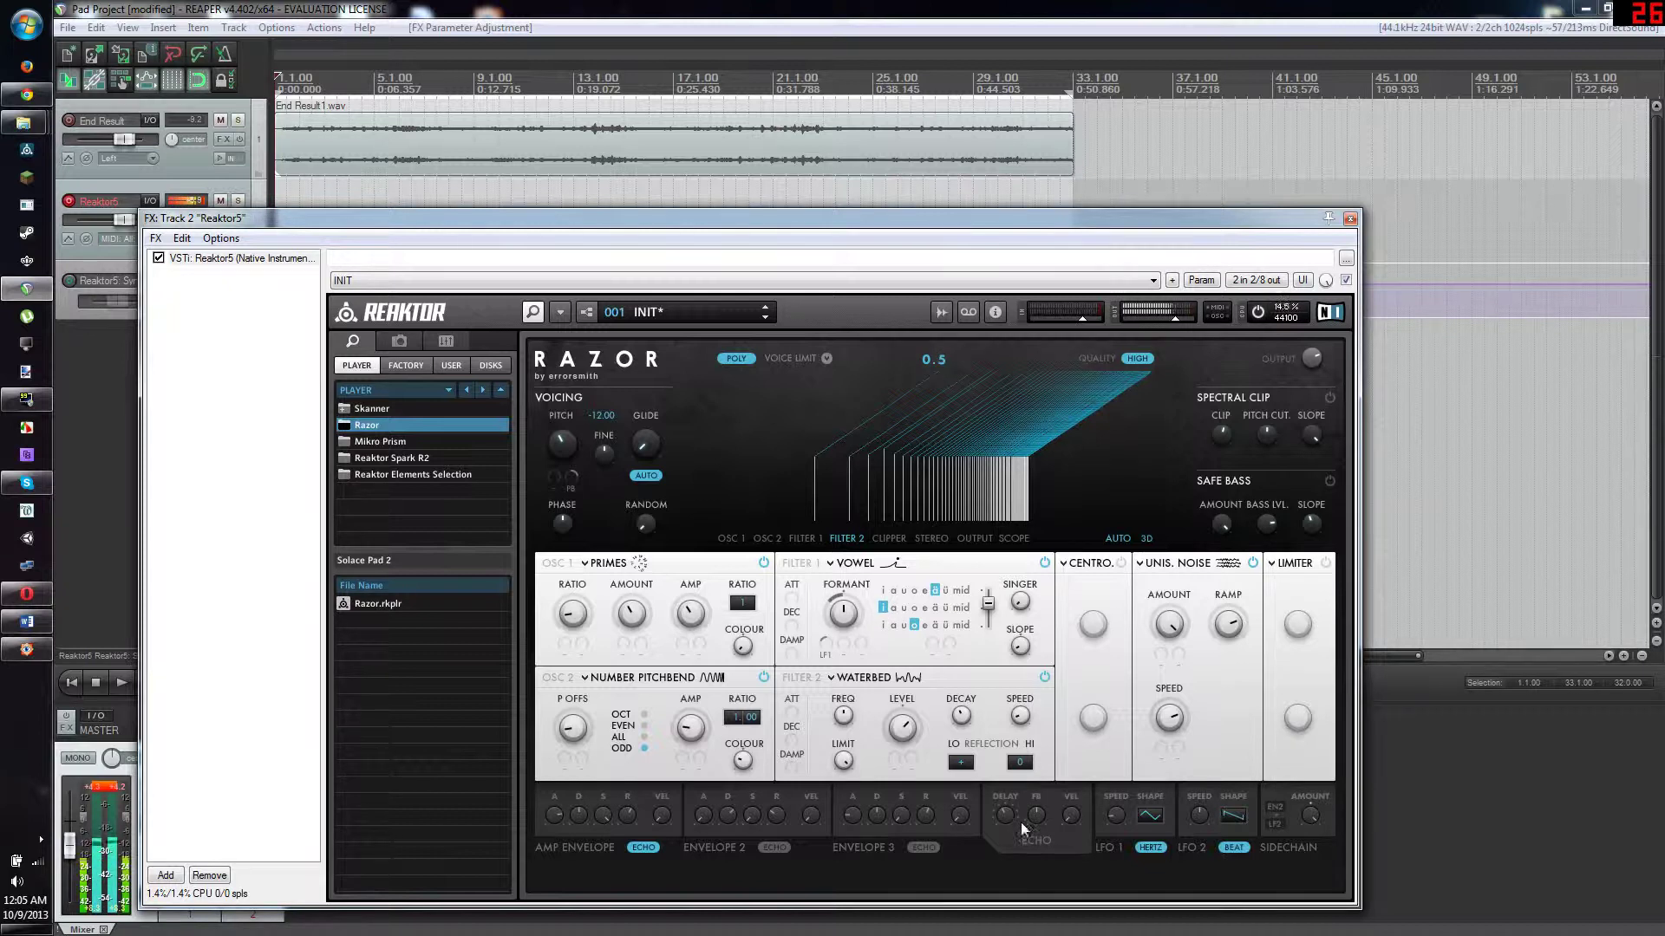
{"action": "mouse_move", "coordinate": [1016, 710]}
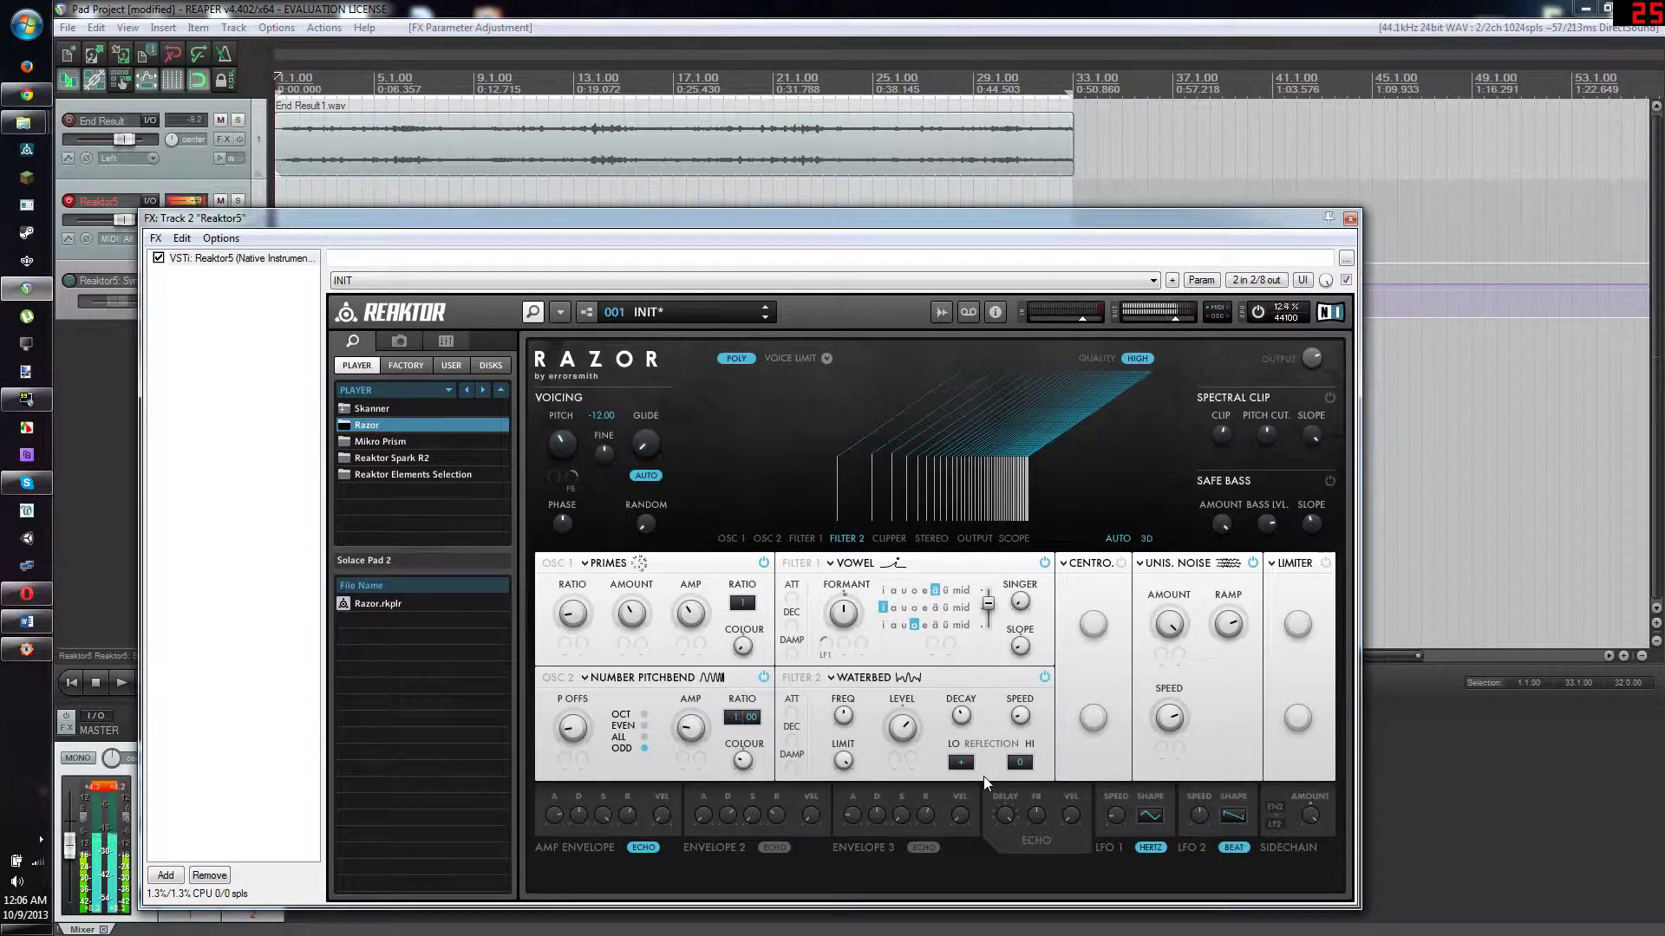
Enable the dissonance effect, change it from Centroid to Stiff String, and play the End Result recording briefly for comparison.
{"action": "left_click", "coordinate": [1119, 565]}
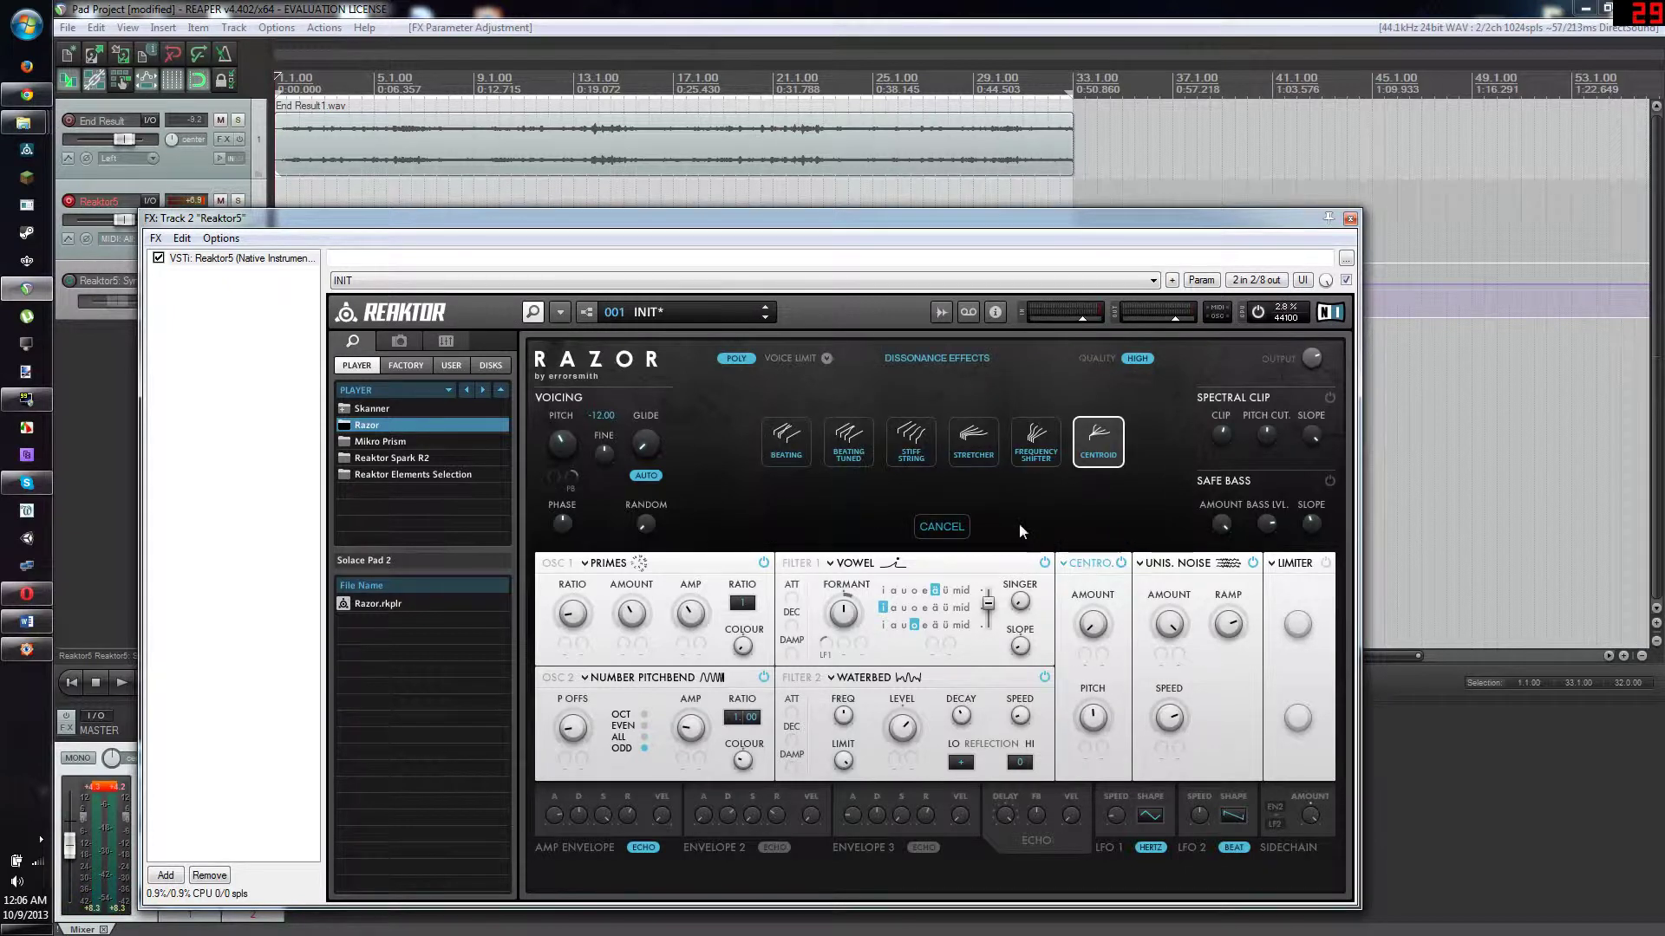
{"action": "left_click", "coordinate": [920, 439]}
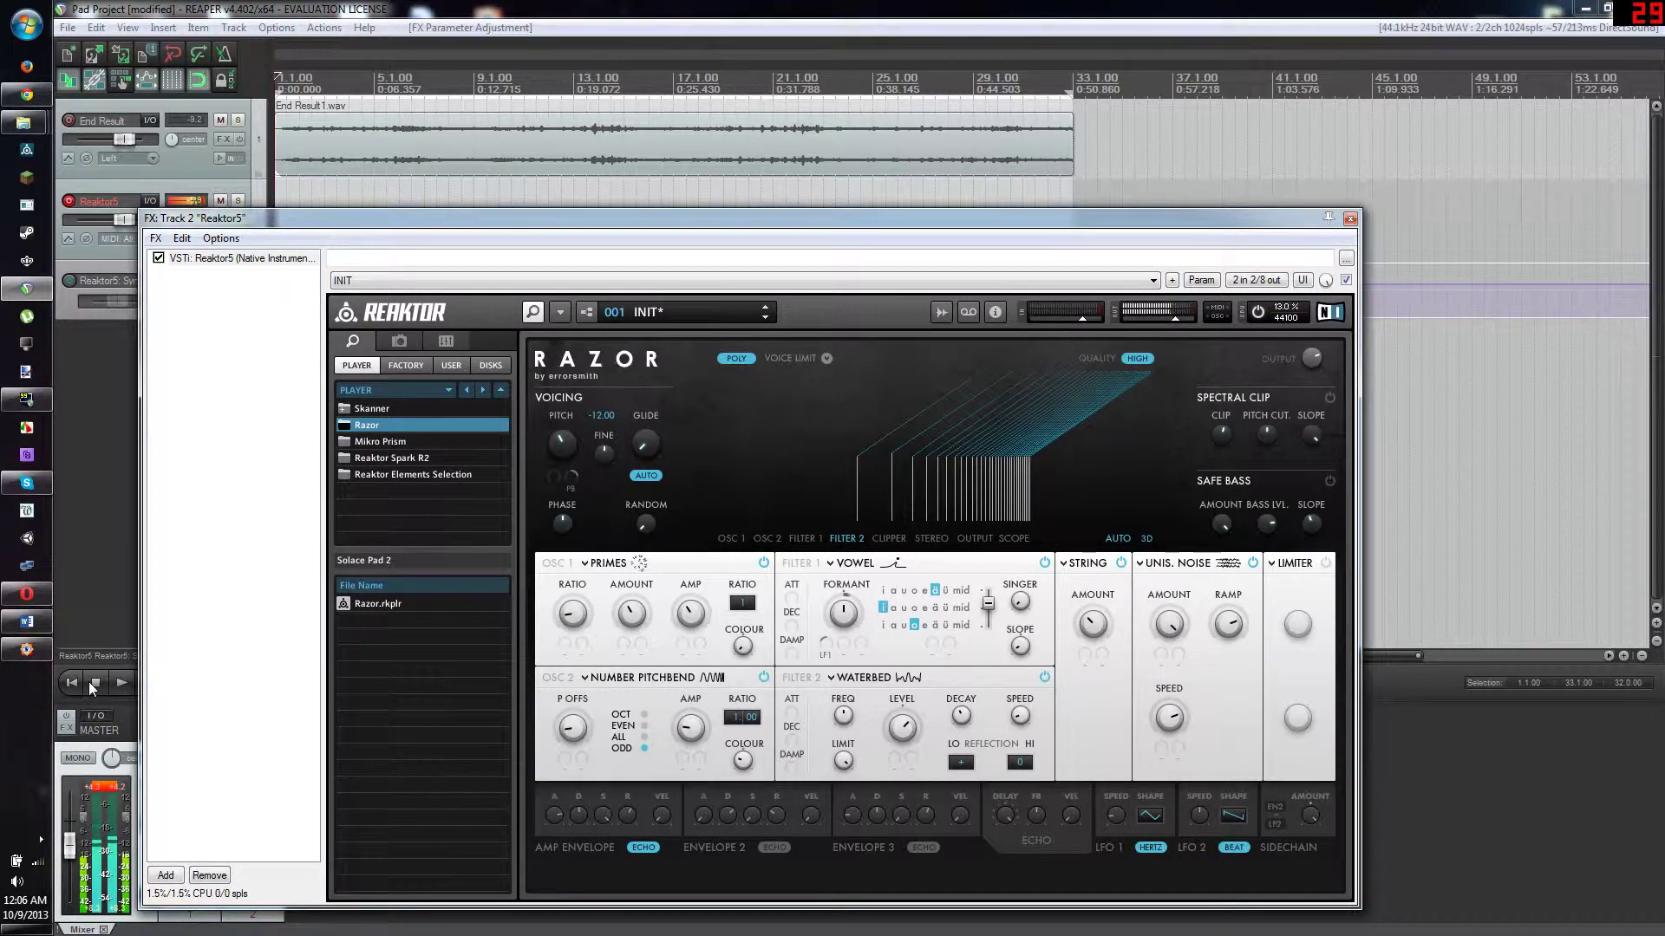
{"action": "left_click", "coordinate": [113, 680]}
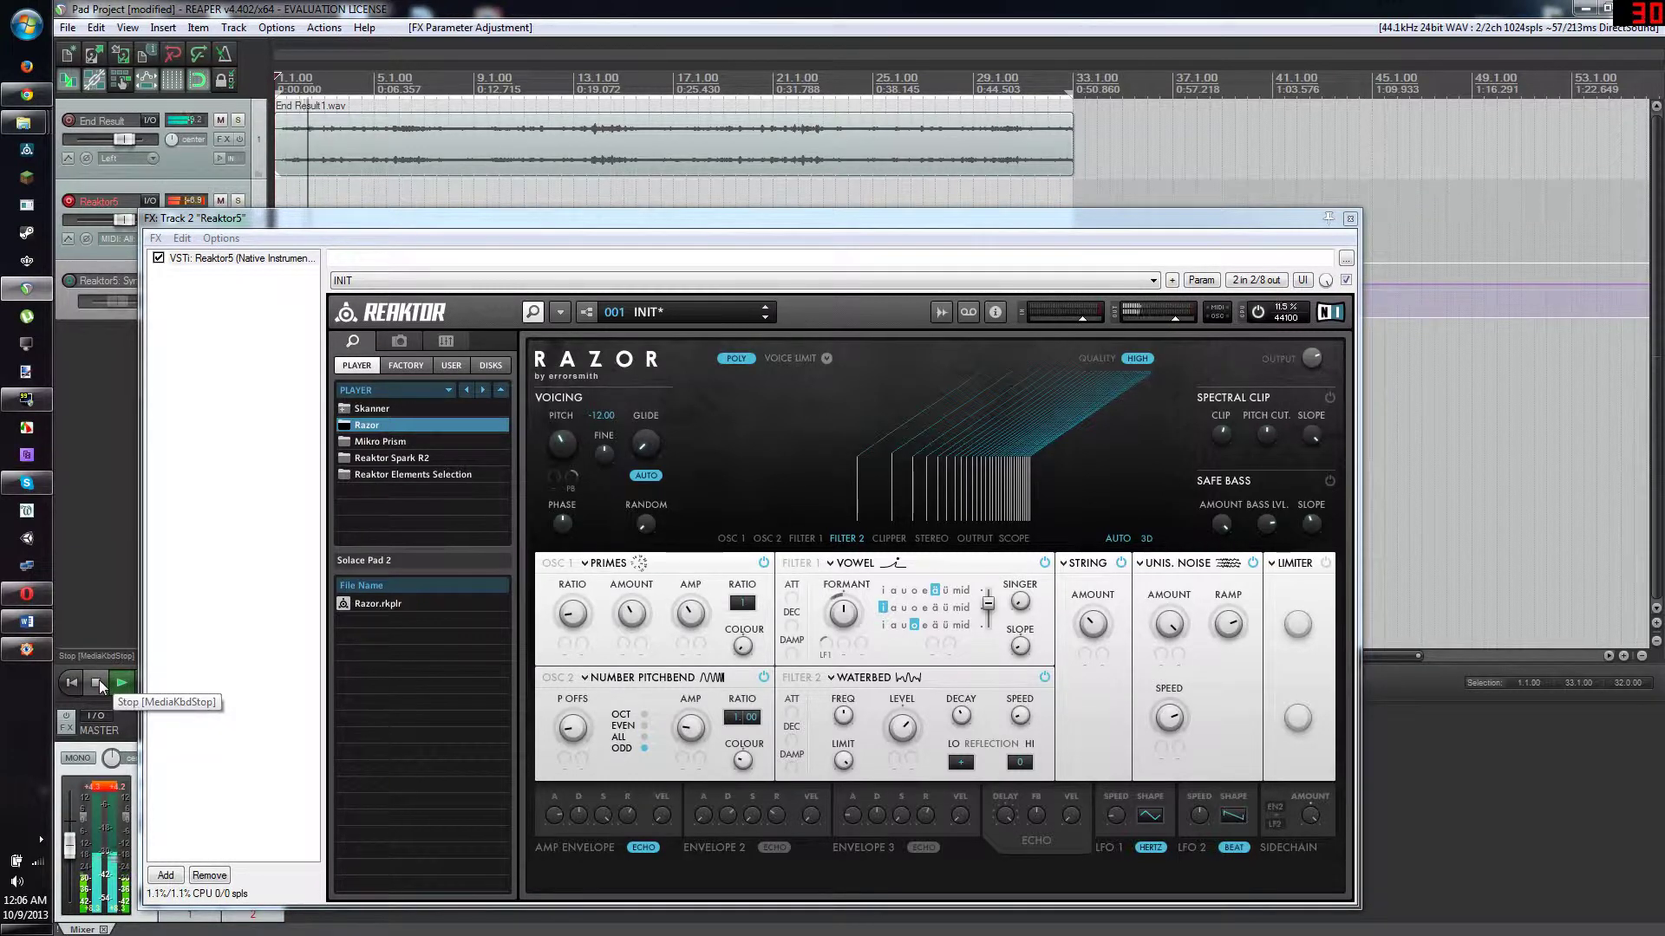
{"action": "left_click", "coordinate": [96, 680]}
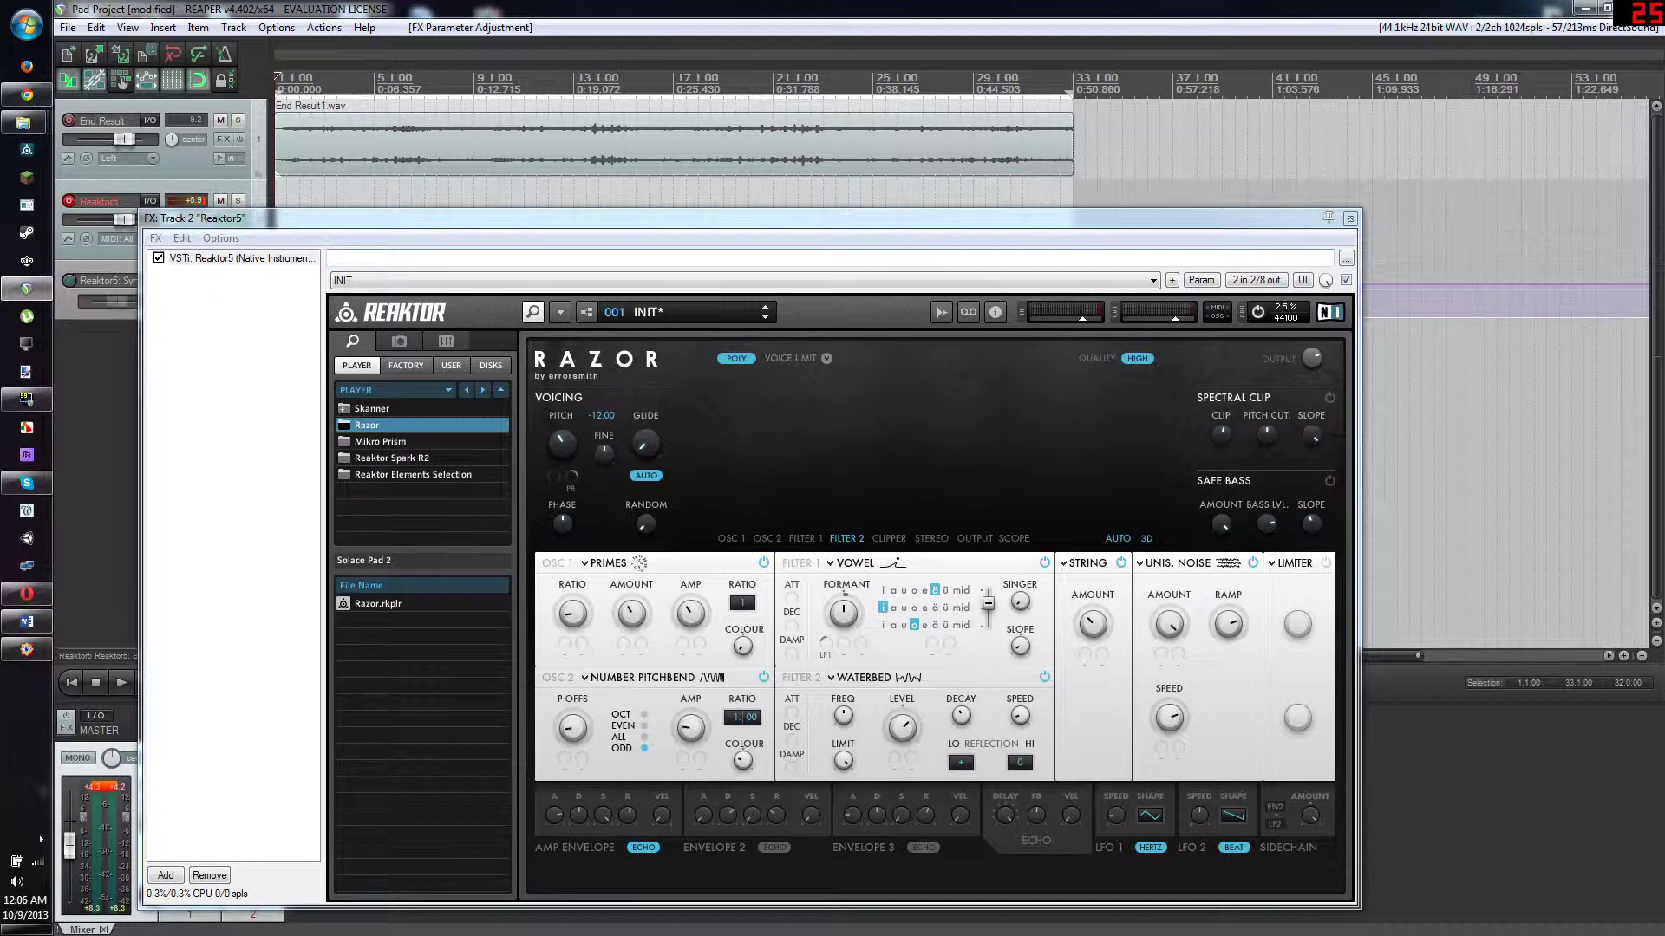
Open the envelope list of the Reaktor5 track and arrange it with the plug-in window to locate the Waterbed filter's Freq.
{"action": "left_click_drag", "start_coordinate": [804, 212], "coordinate": [798, 361]}
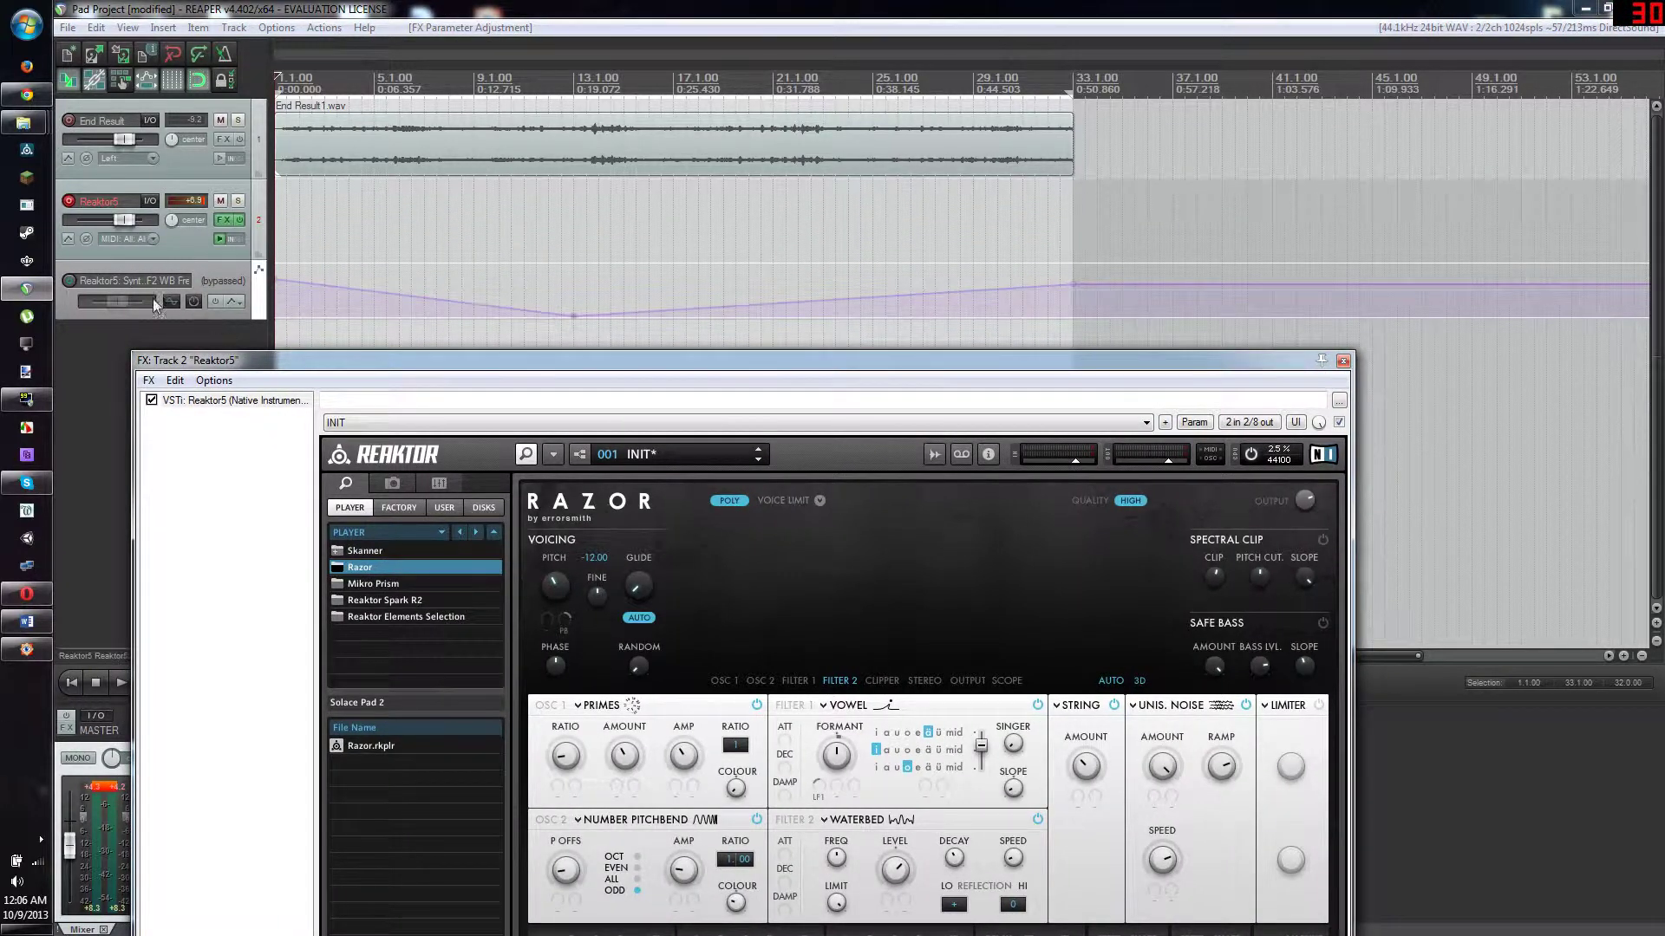
{"action": "left_click", "coordinate": [69, 238]}
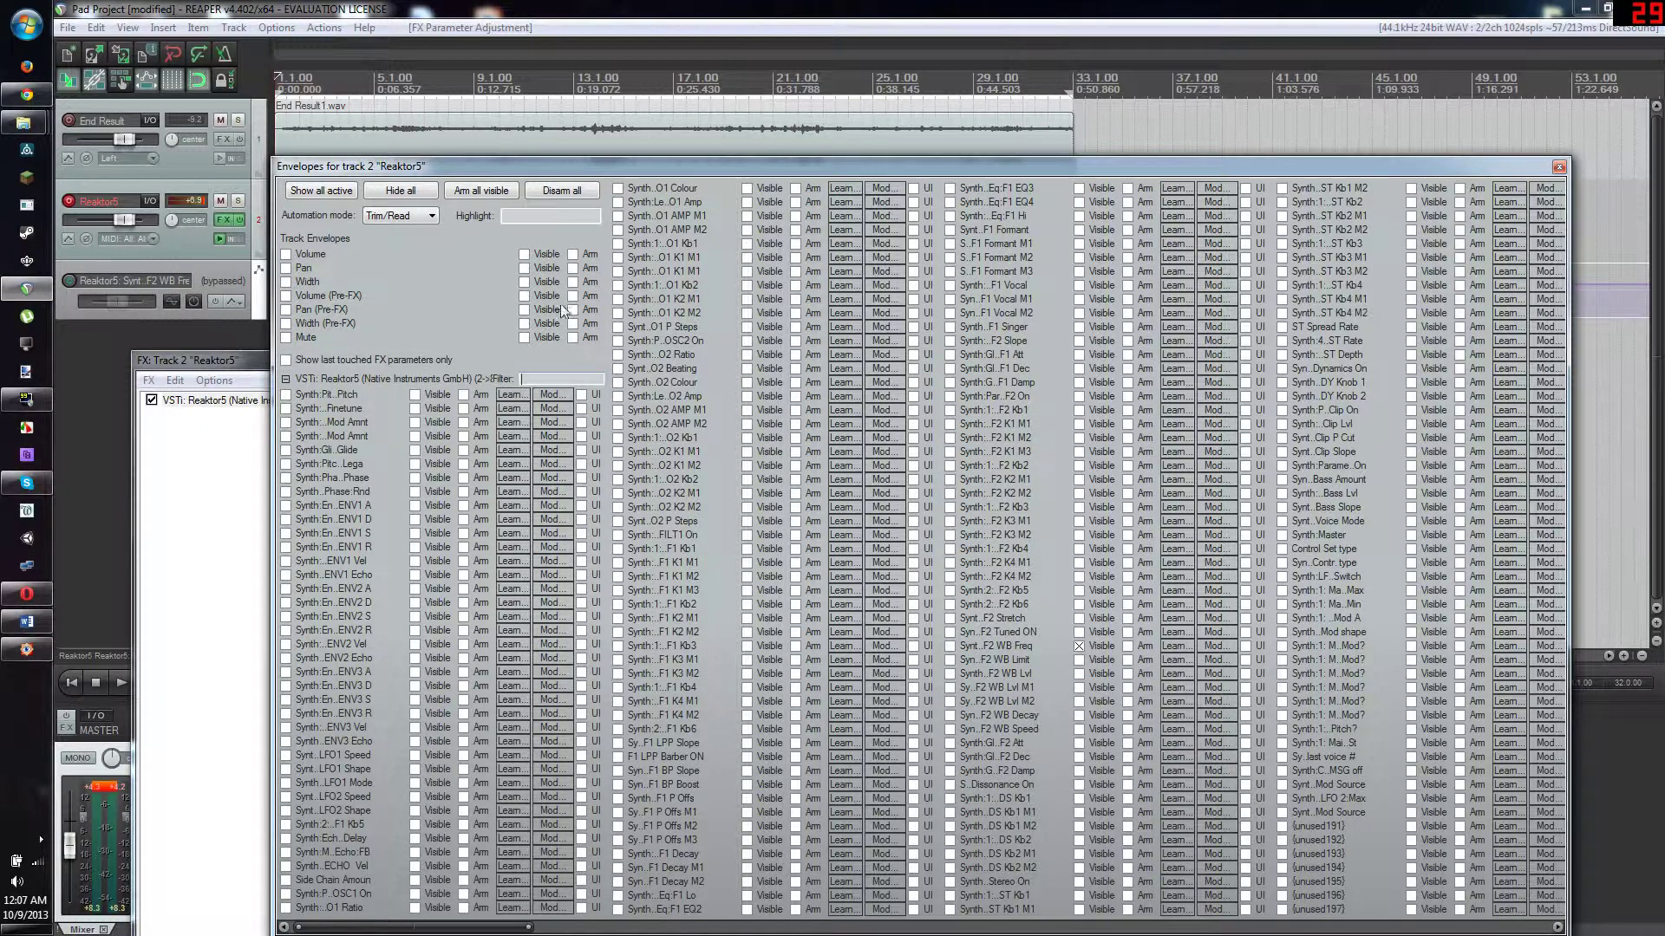
{"action": "left_click_drag", "start_coordinate": [744, 167], "coordinate": [775, 615]}
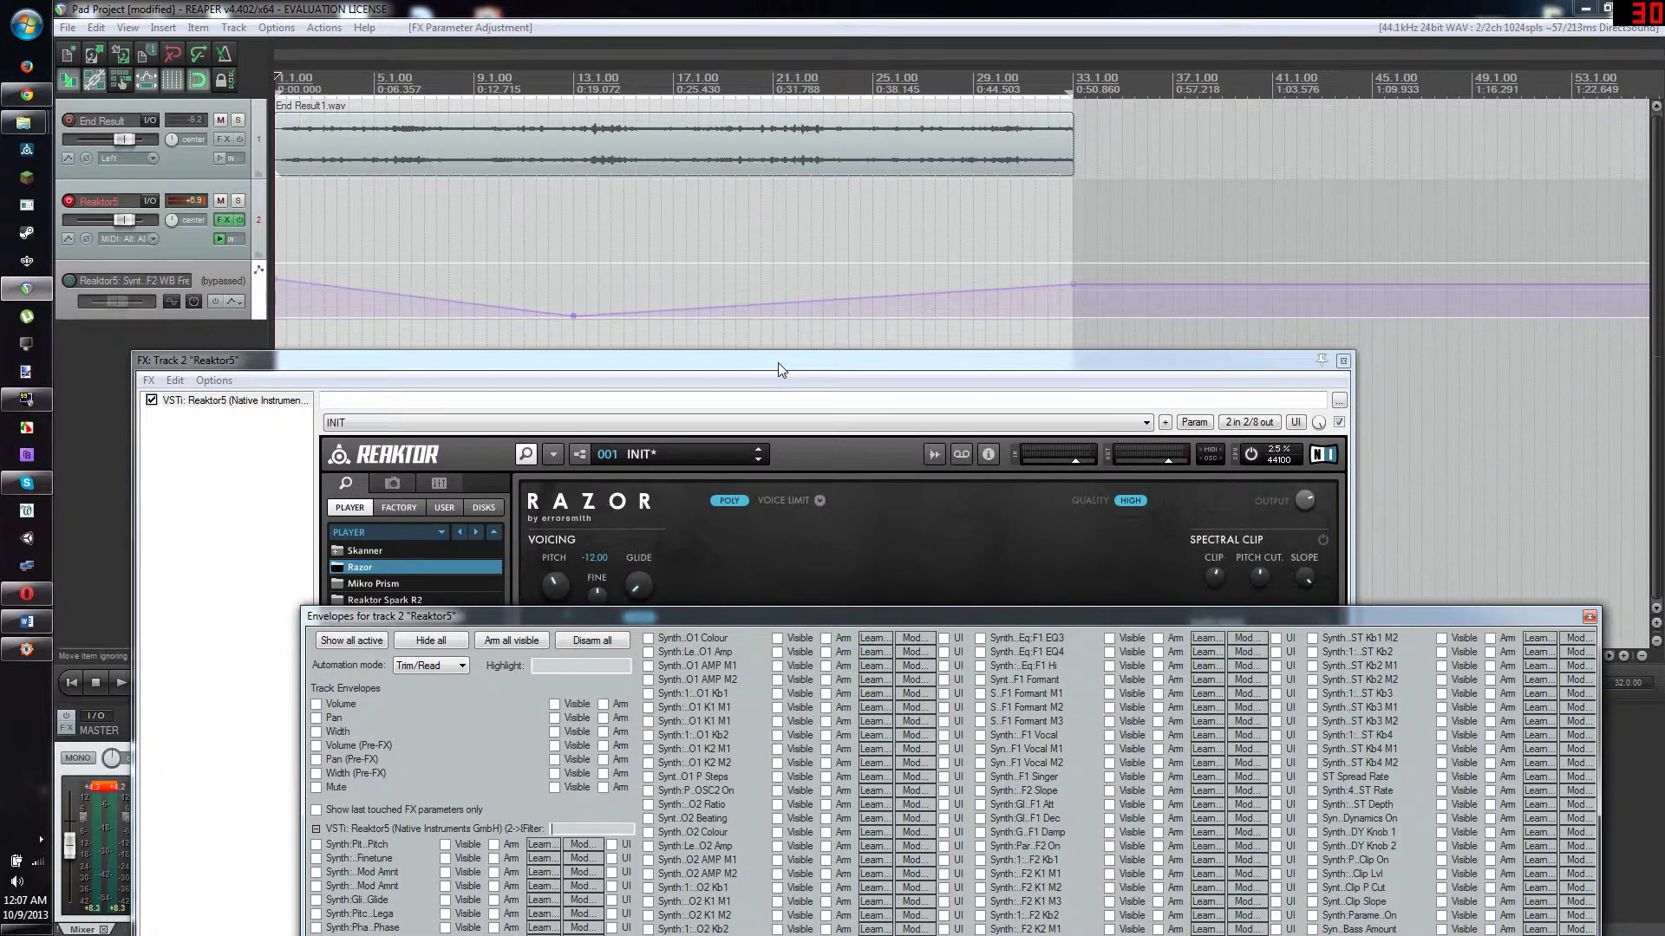
{"action": "left_click_drag", "start_coordinate": [779, 369], "coordinate": [803, 206]}
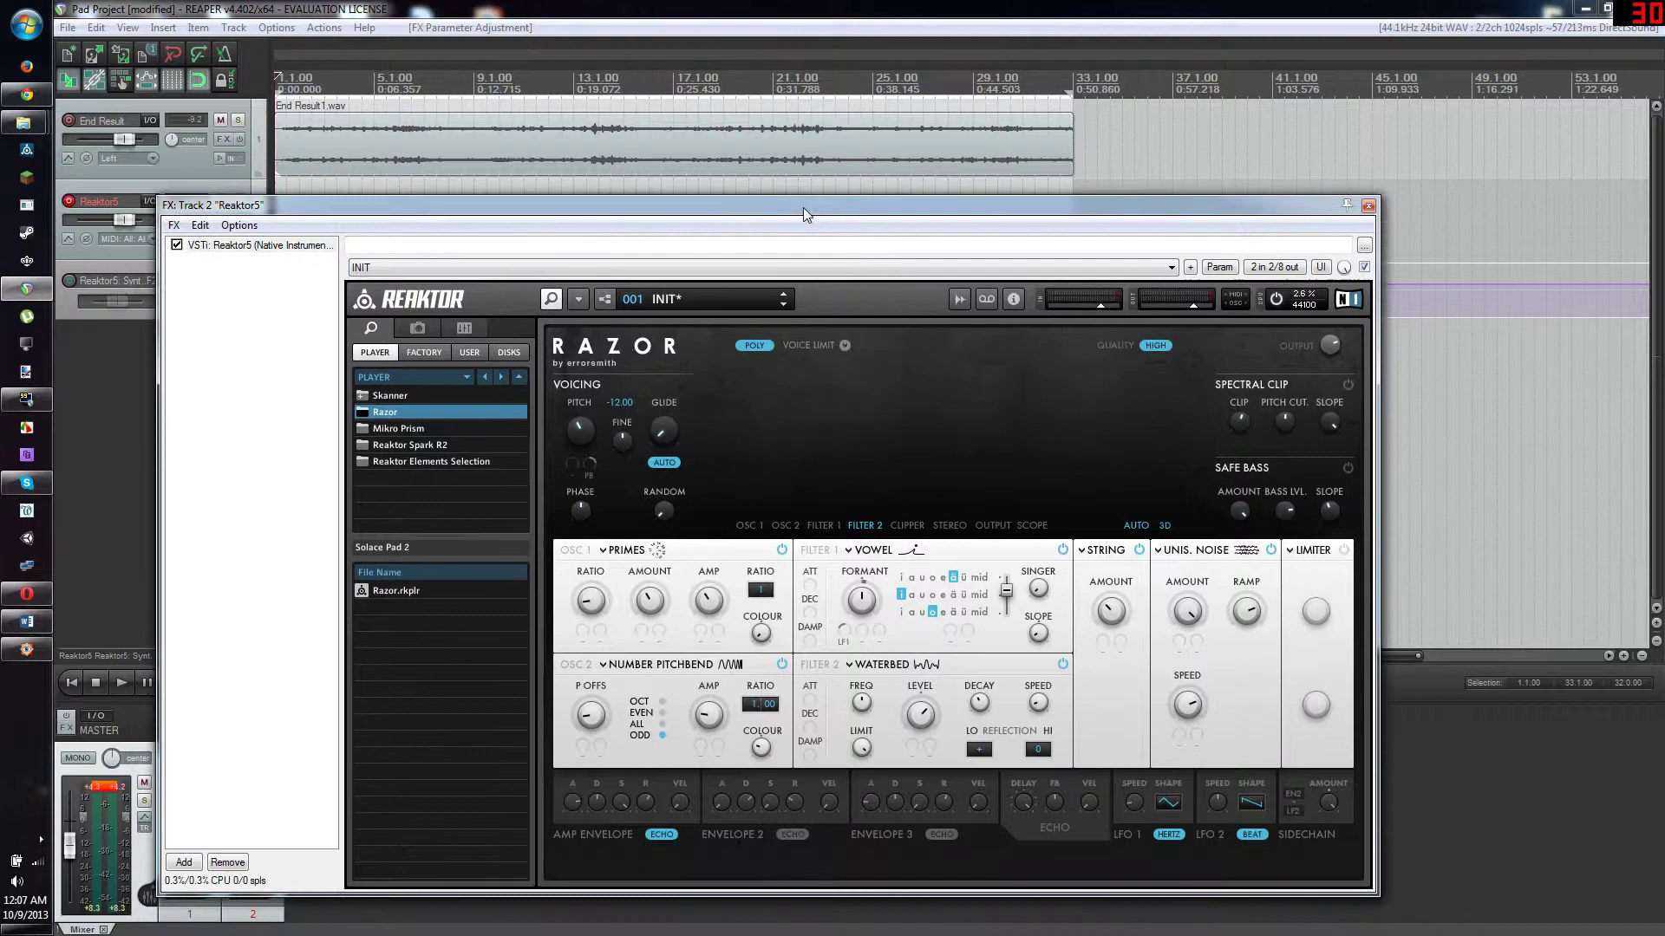
{"action": "left_click", "coordinate": [73, 244]}
{"action": "left_click_drag", "start_coordinate": [751, 165], "coordinate": [884, 782]}
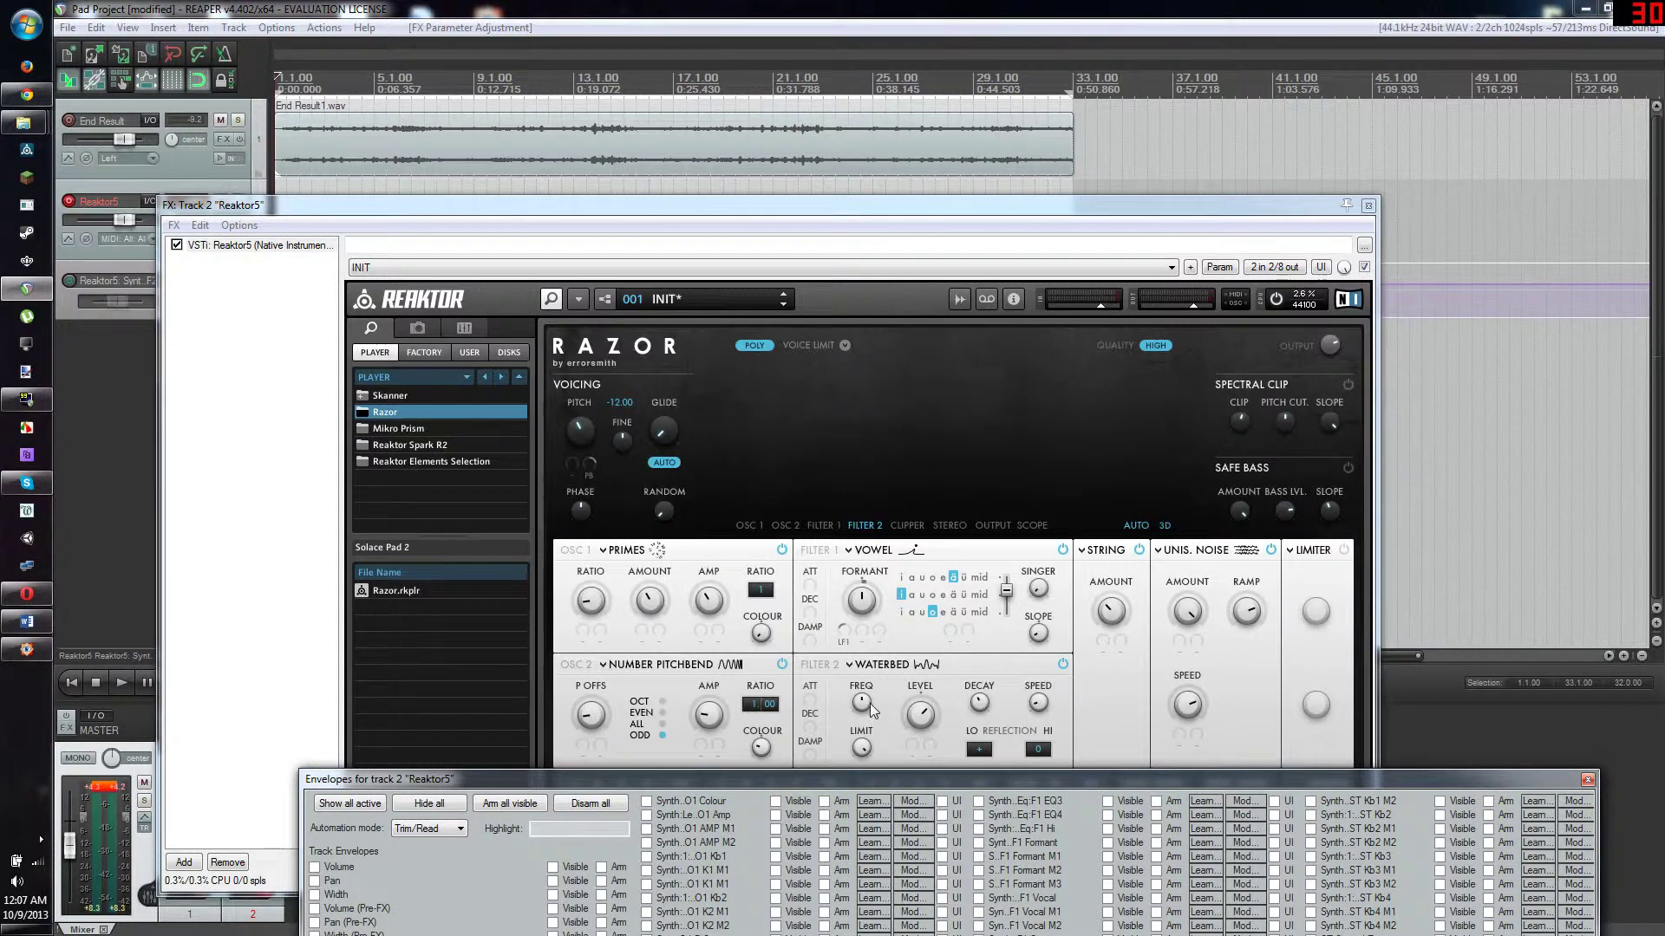
{"action": "left_click", "coordinate": [870, 704]}
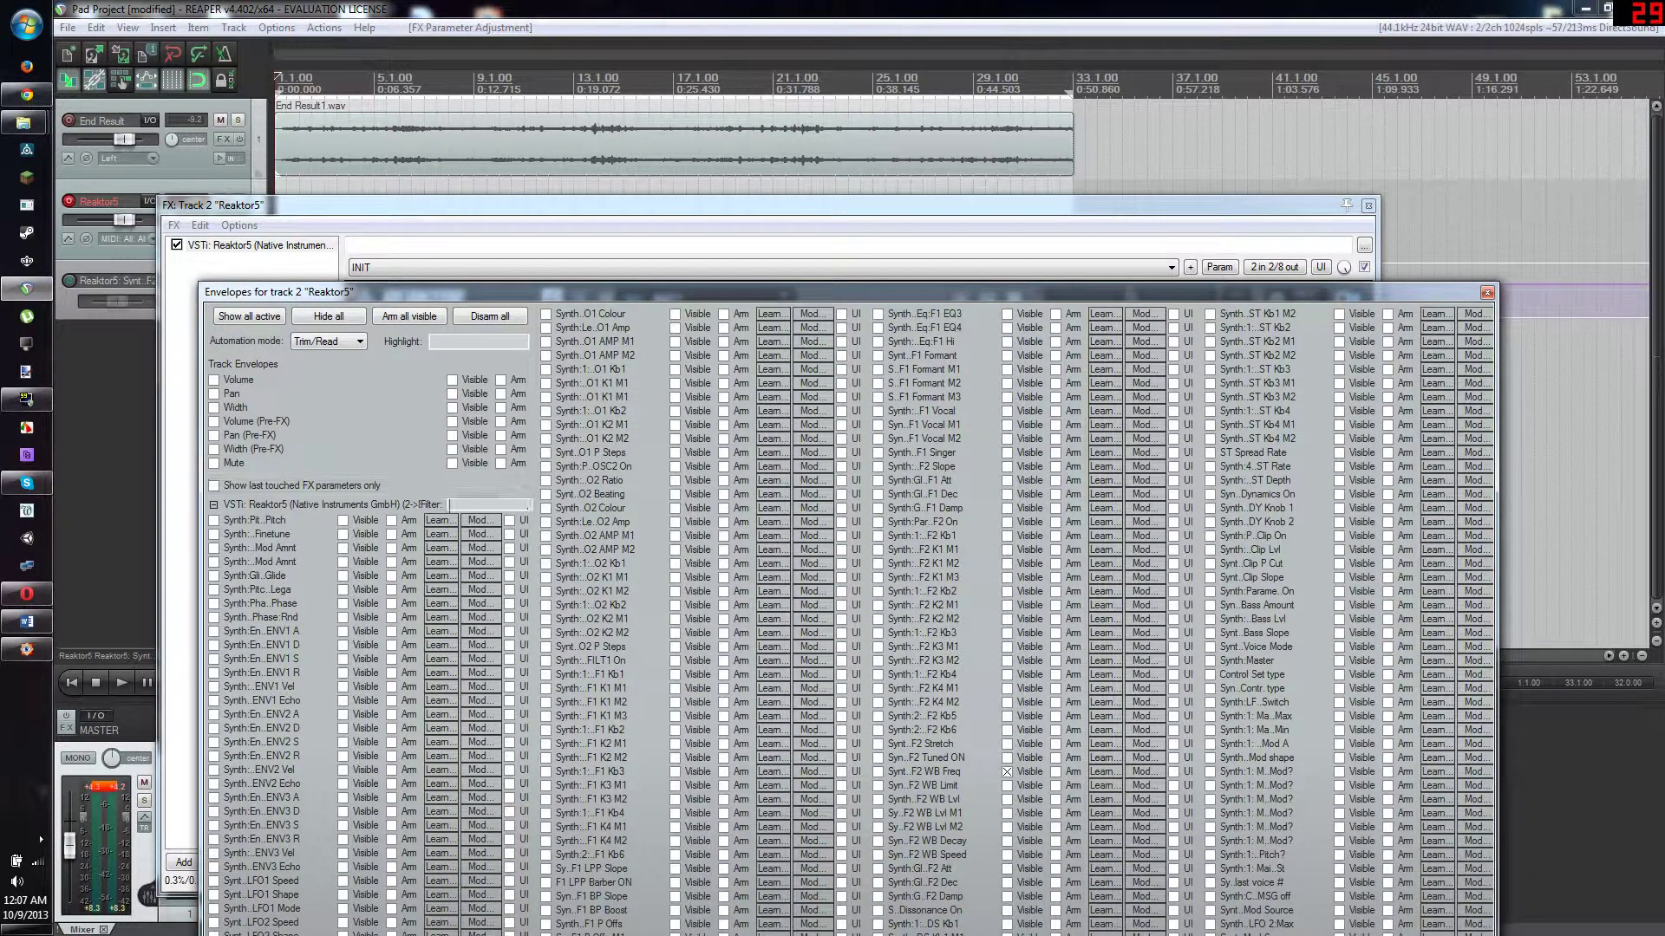
Filter the envelope list by "fr", activate the F2 WB Freq envelope, and close the envelope and plug-in windows.
{"action": "type", "text": "fr"}
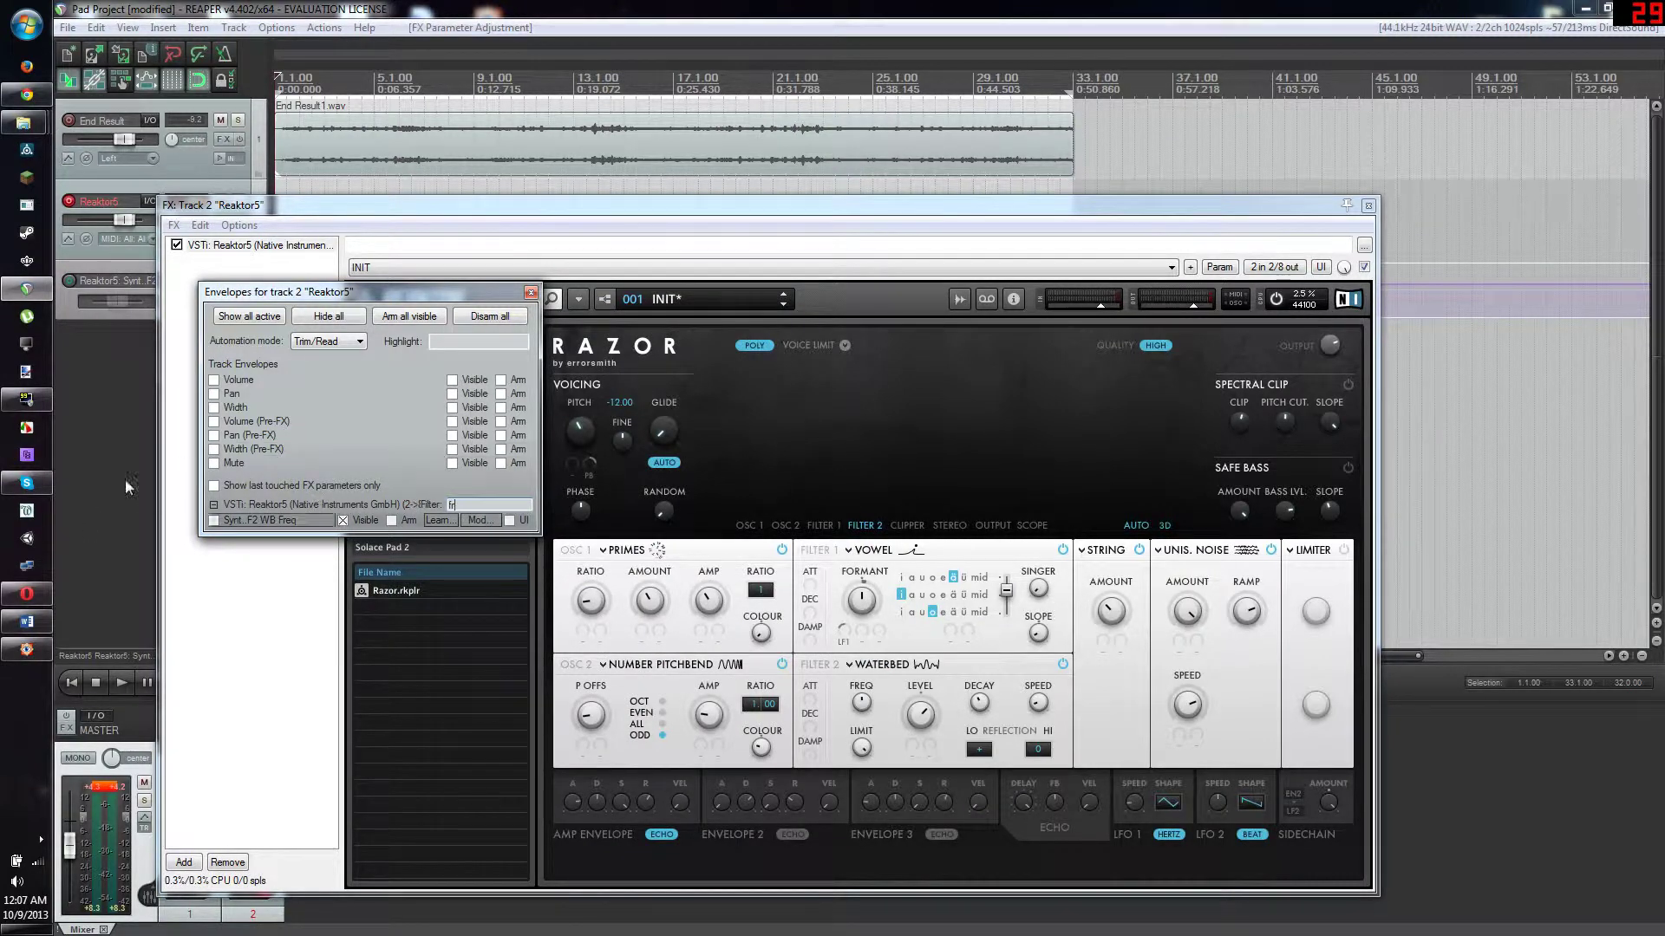
{"action": "left_click", "coordinate": [214, 520]}
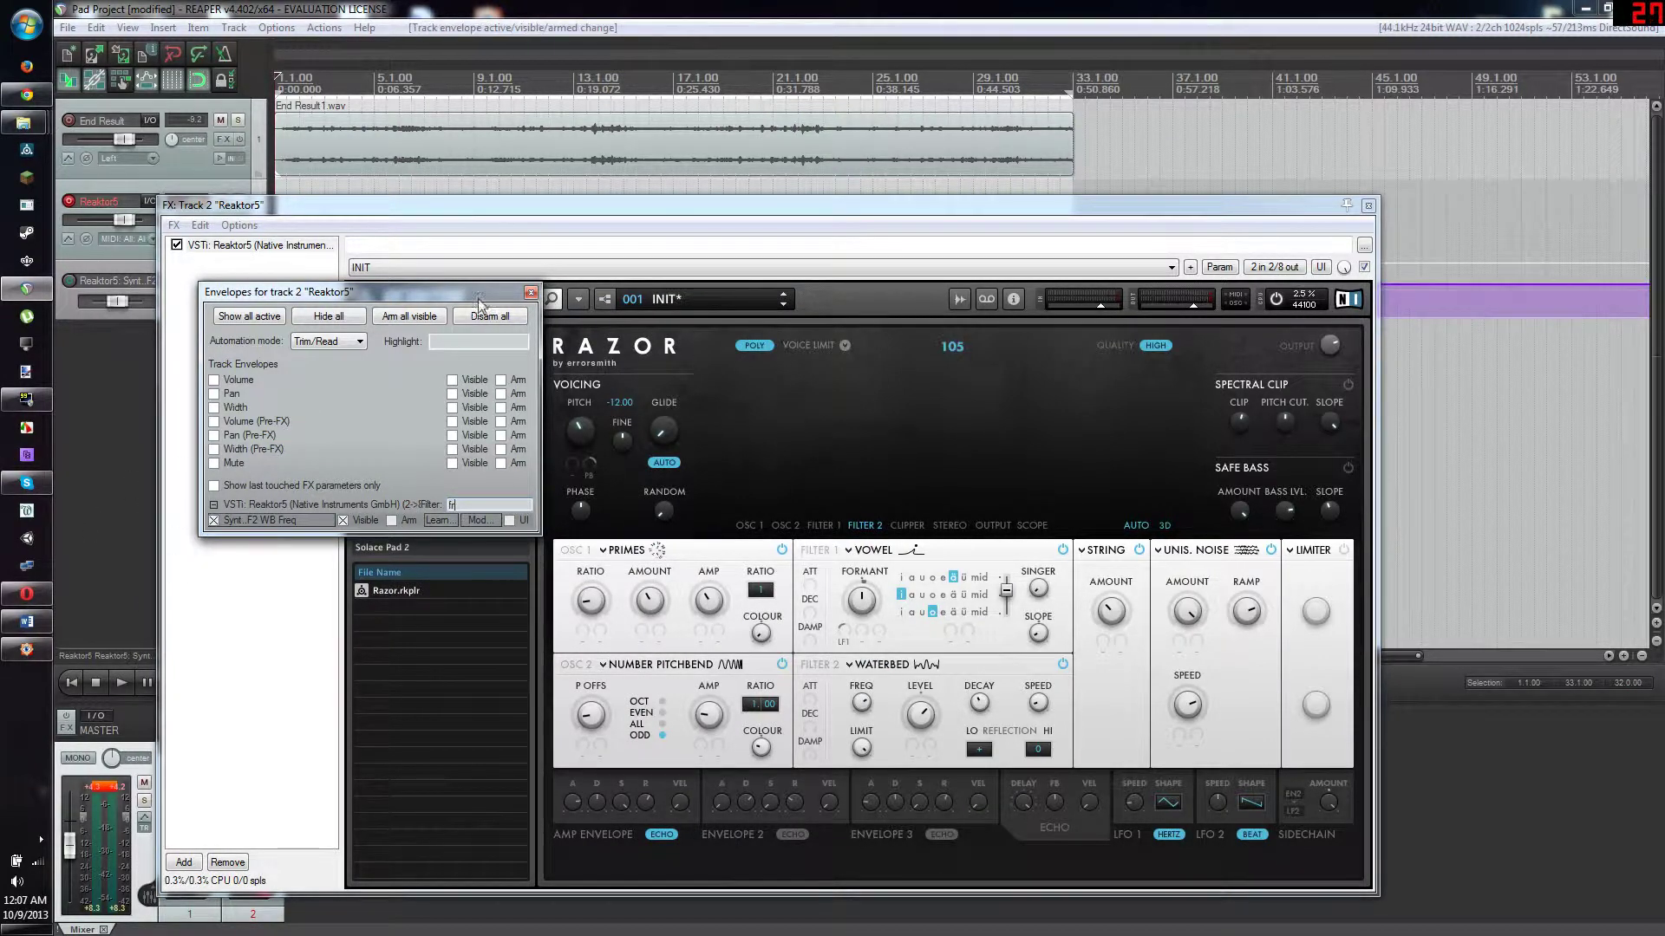
{"action": "left_click", "coordinate": [530, 292]}
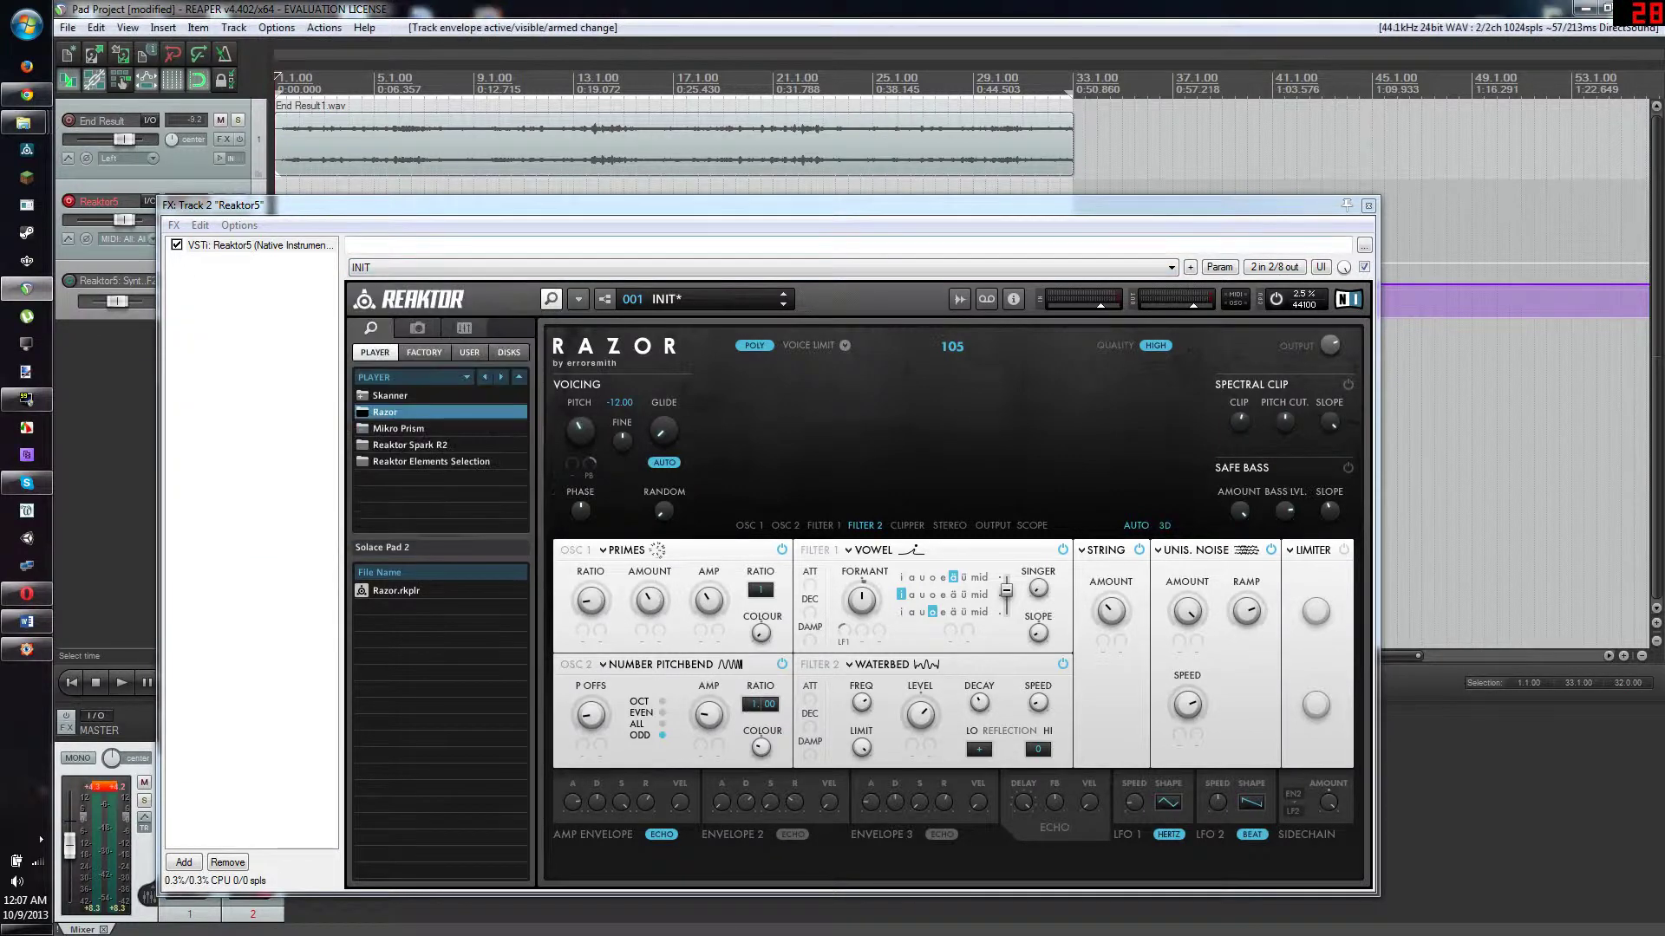
{"action": "left_click", "coordinate": [1368, 205]}
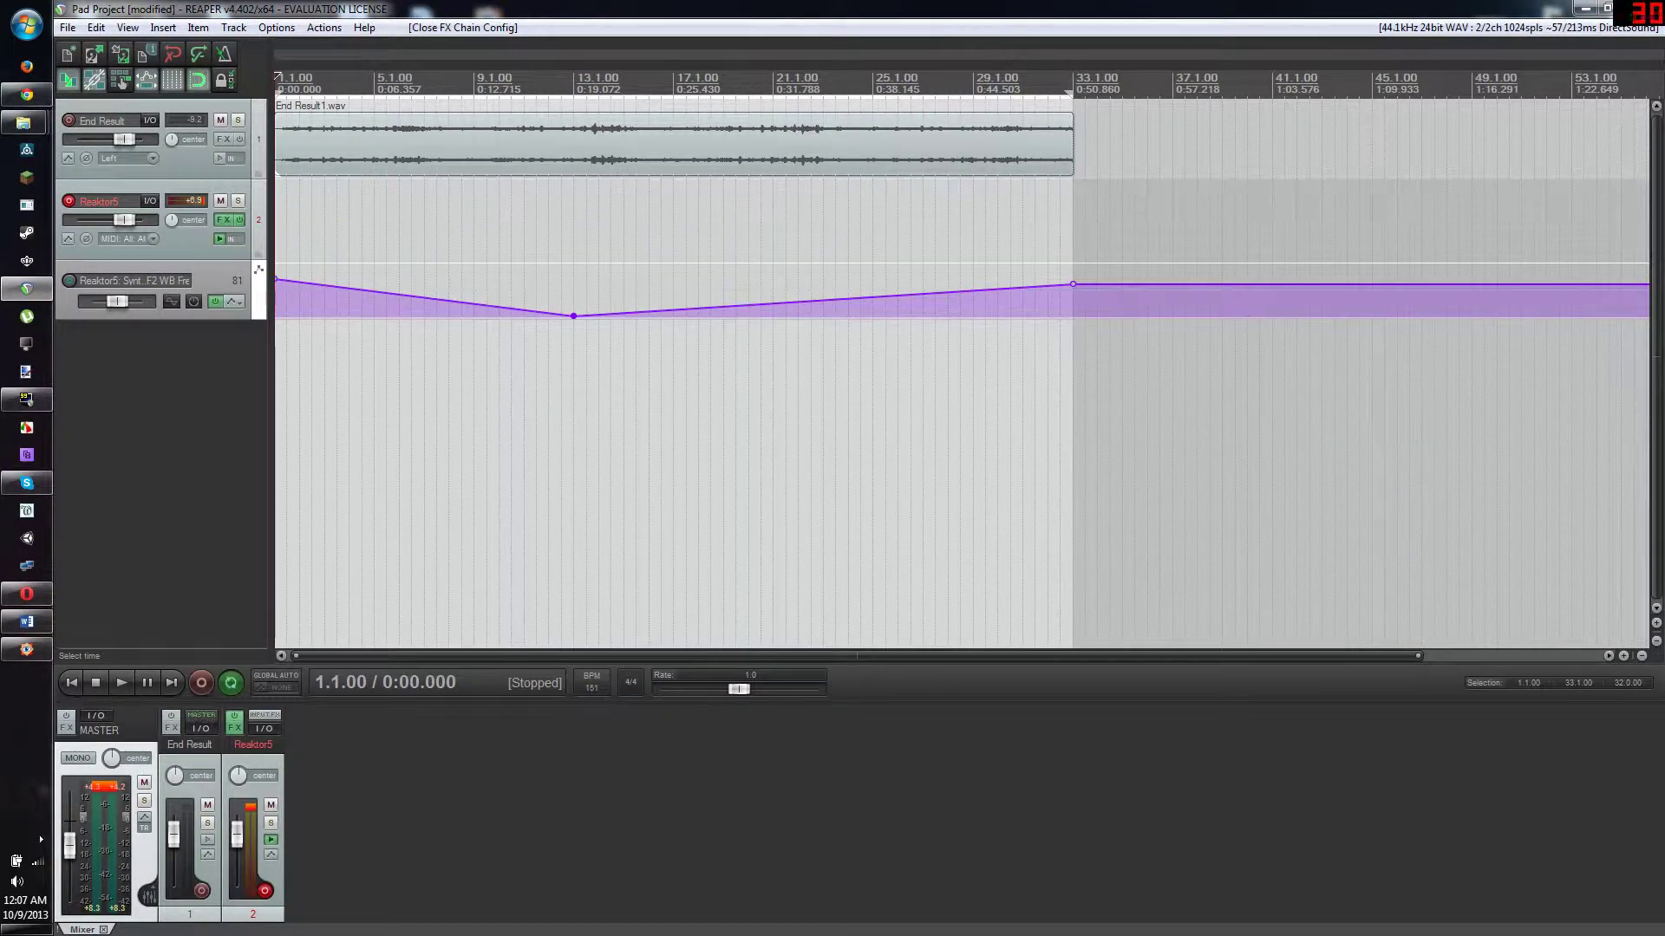
Move the WB Freq envelope's lowest point to about bar 16.3 and add a lowered point at bar 7.3.
{"action": "mouse_move", "coordinate": [573, 314]}
{"action": "left_mouse_down"}
{"action": "mouse_move", "coordinate": [673, 316]}
{"action": "mouse_move", "coordinate": [573, 323]}
{"action": "left_mouse_up"}
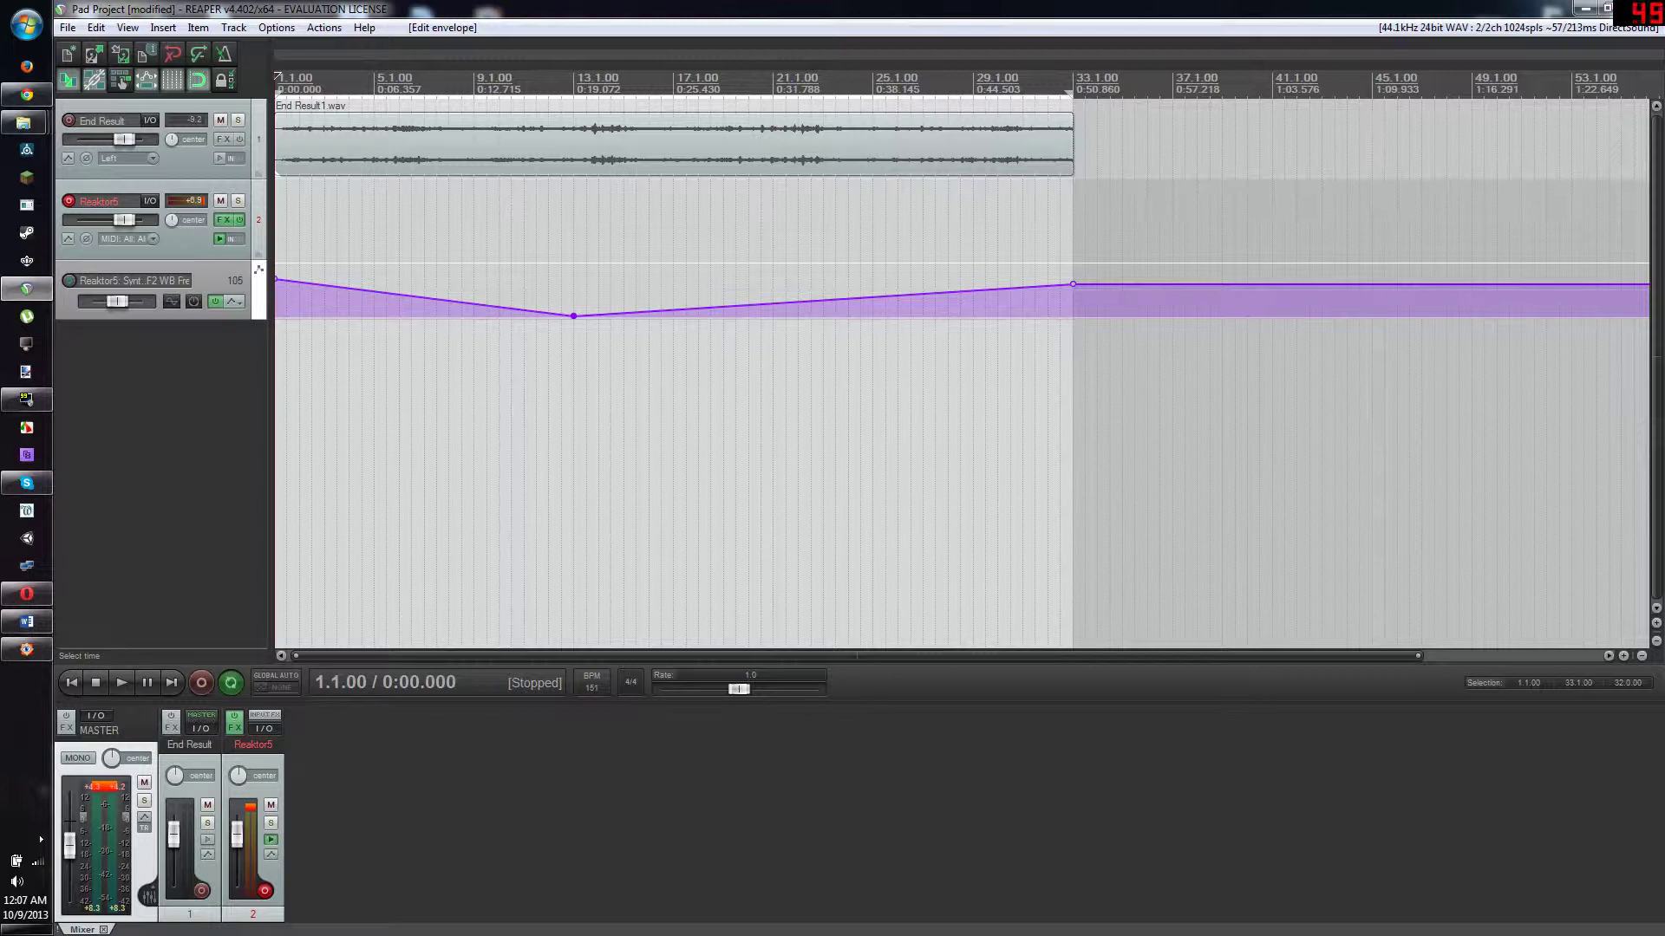
{"action": "left_click_drag", "start_coordinate": [576, 316], "coordinate": [668, 323]}
{"action": "left_click", "coordinate": [437, 295]}
{"action": "right_click", "coordinate": [439, 297]}
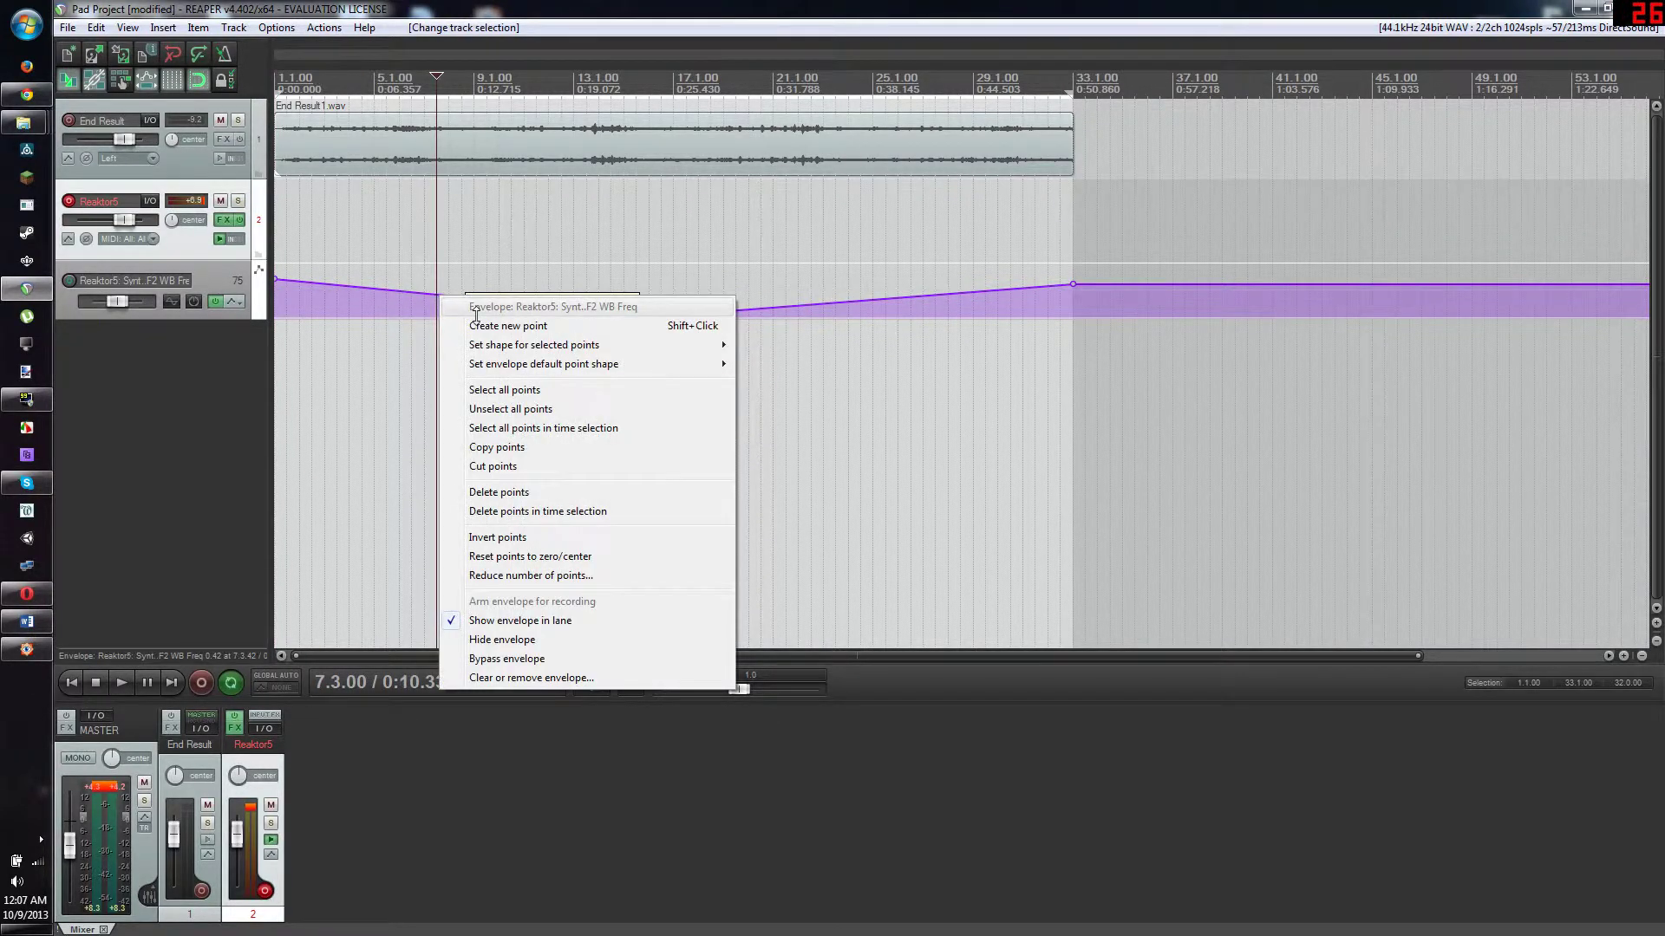
{"action": "left_click", "coordinate": [475, 322]}
{"action": "left_click_drag", "start_coordinate": [436, 297], "coordinate": [435, 309]}
Add a WB Freq envelope point at bar 24.1 and move it to about bar 25.3, raised level with the end point.
{"action": "left_click", "coordinate": [849, 302]}
{"action": "right_click", "coordinate": [849, 302]}
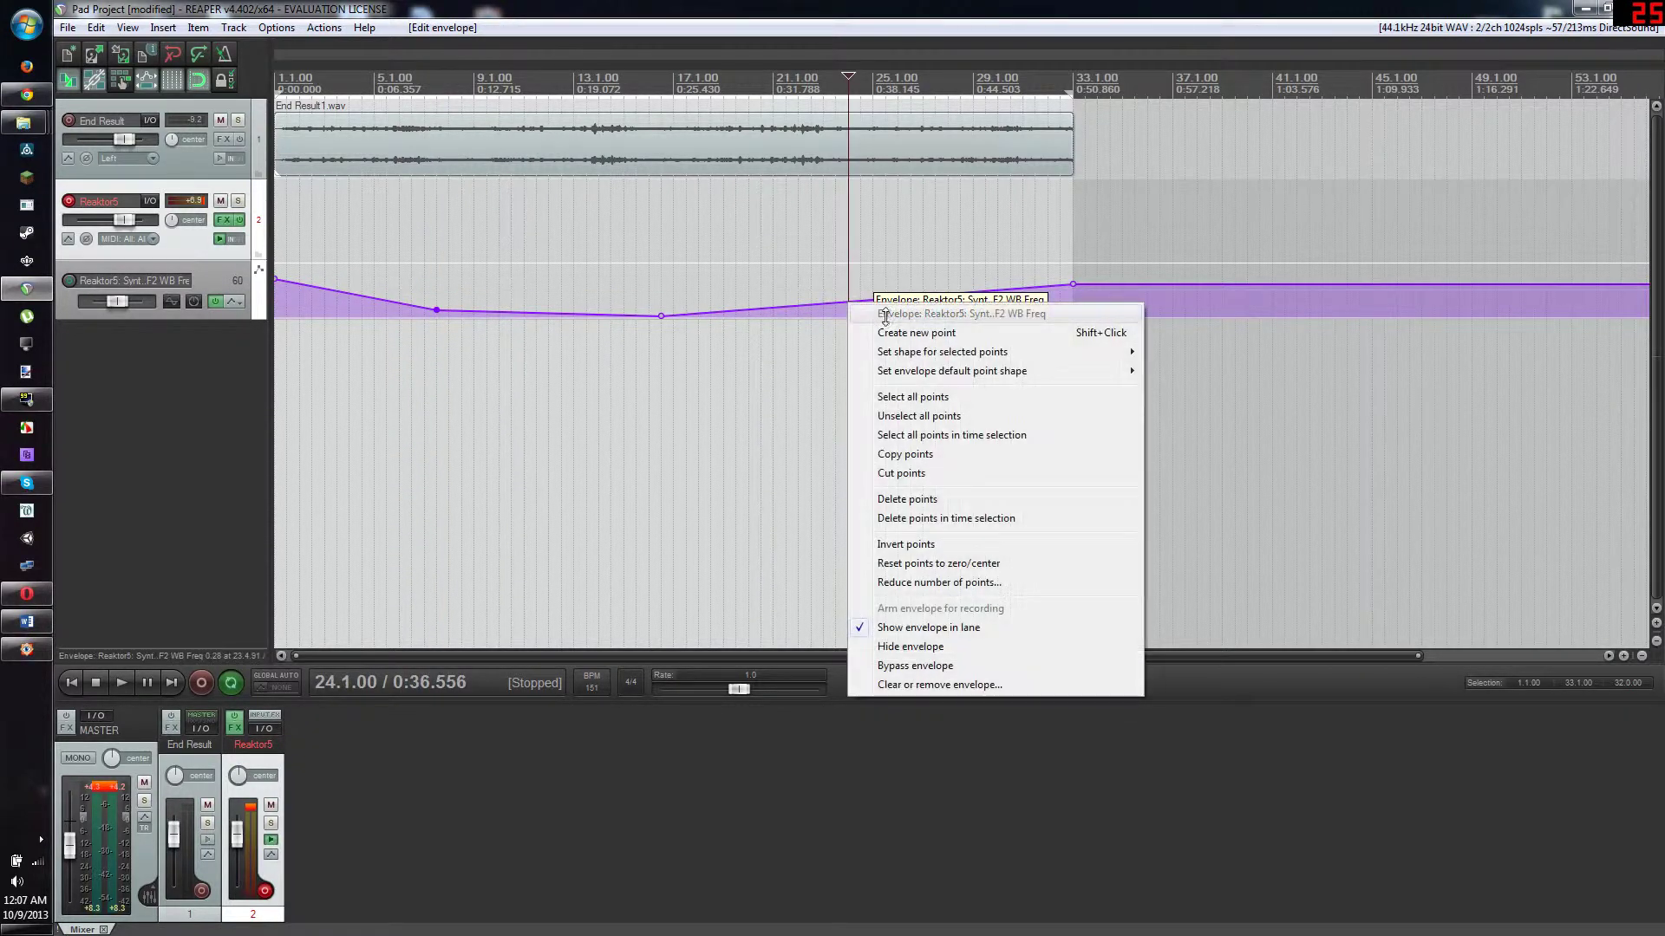
{"action": "left_click", "coordinate": [915, 333]}
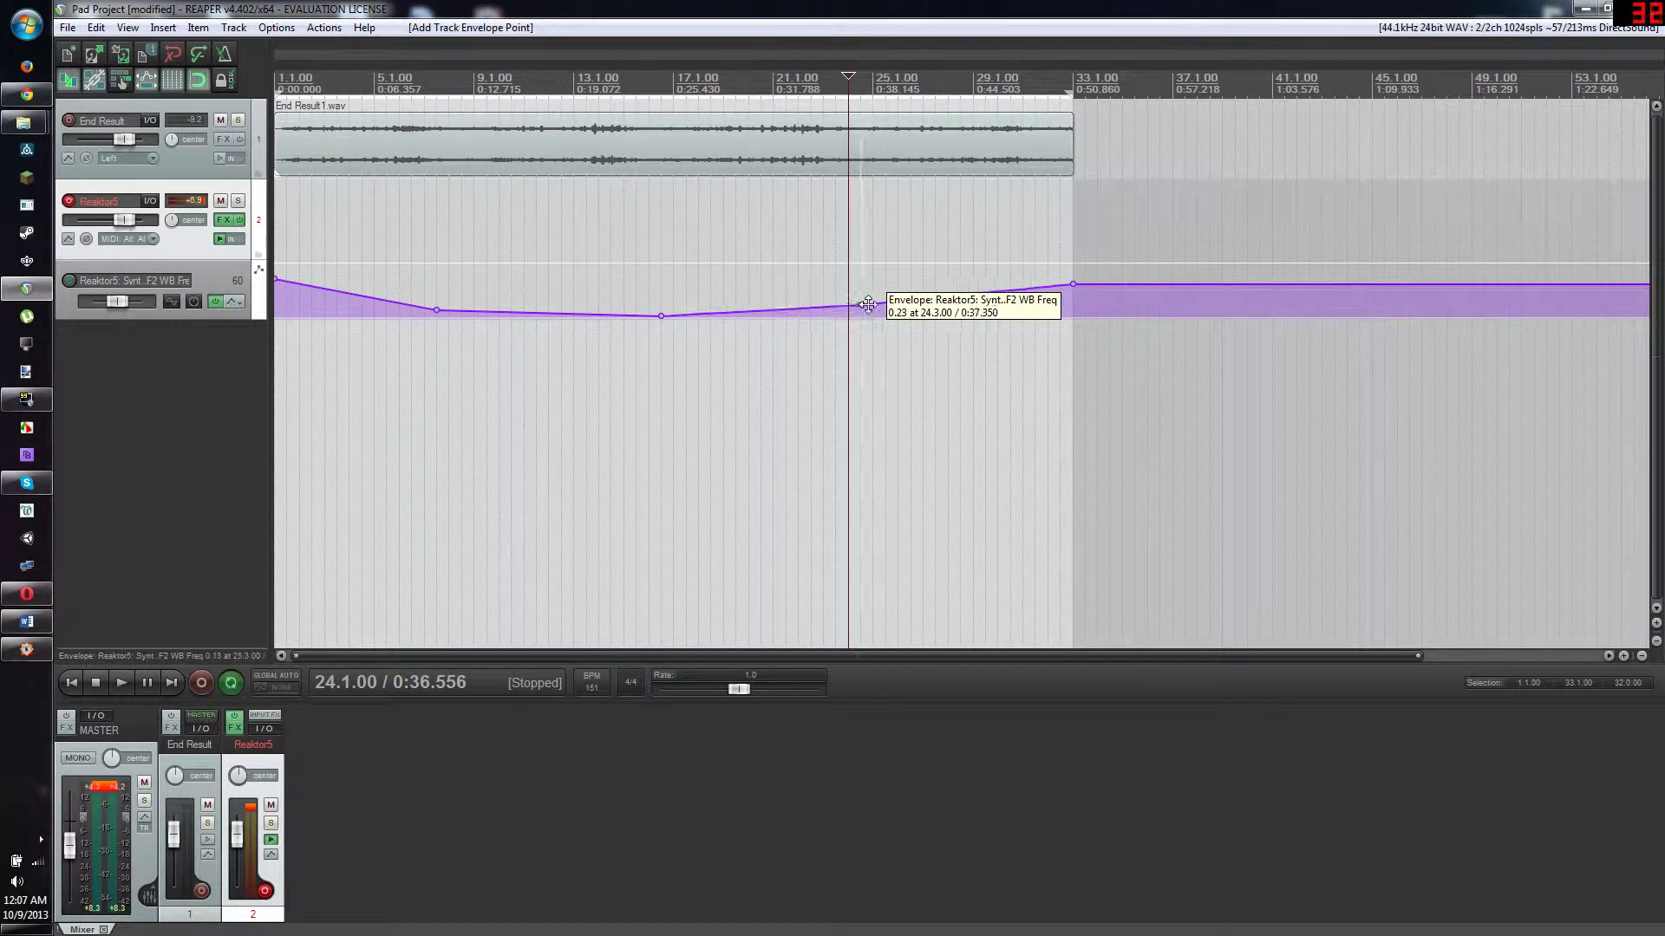
{"action": "mouse_move", "coordinate": [867, 304]}
{"action": "left_mouse_down"}
{"action": "mouse_move", "coordinate": [892, 308]}
{"action": "mouse_move", "coordinate": [885, 284]}
{"action": "left_mouse_up"}
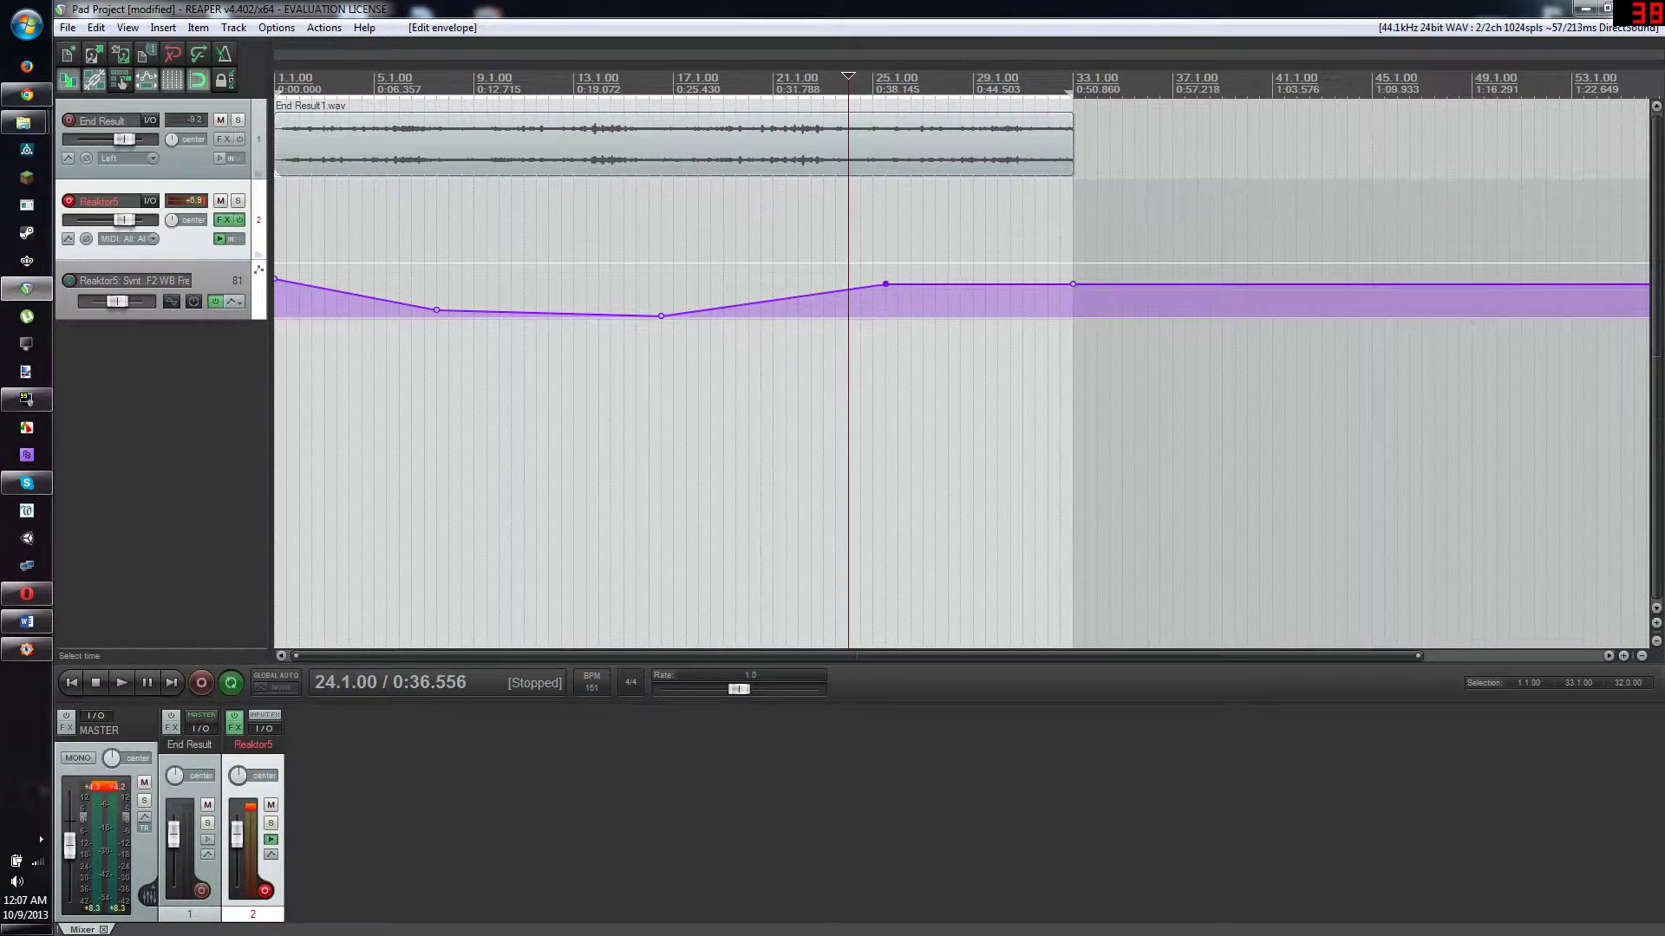
Add a WB Freq envelope point at bar 11.3 and shift it to about bar 10.3, raised into a peak.
{"action": "left_click", "coordinate": [534, 305]}
{"action": "right_click", "coordinate": [534, 305]}
{"action": "left_click", "coordinate": [572, 338]}
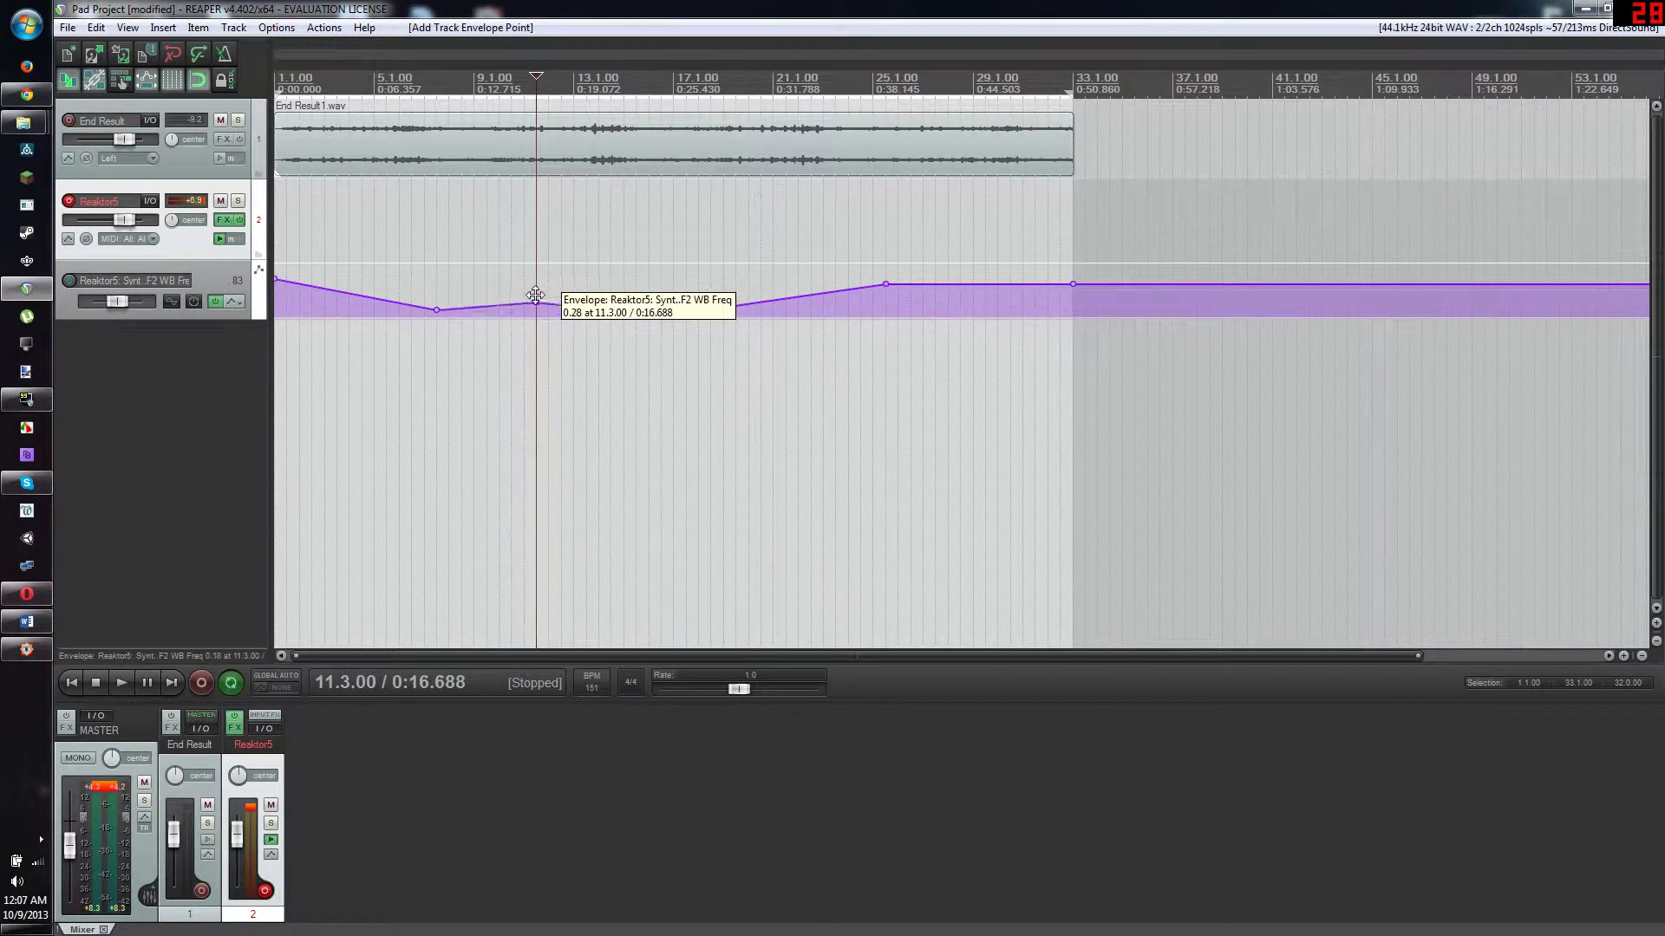
{"action": "left_click_drag", "start_coordinate": [535, 295], "coordinate": [512, 271]}
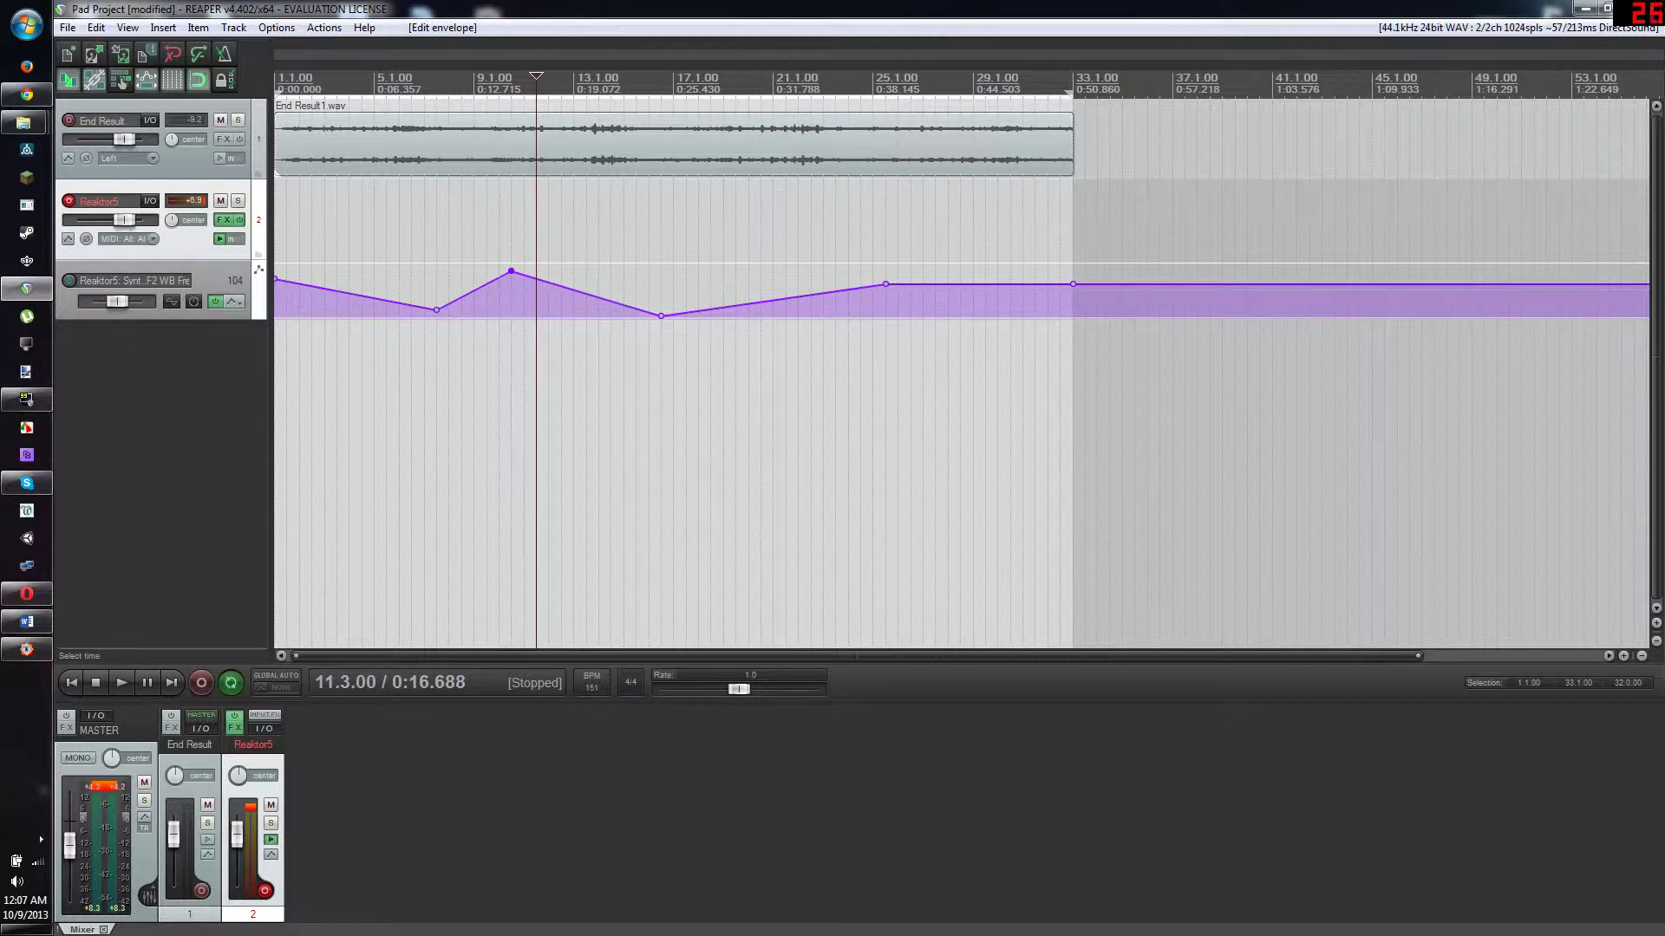
Add a WB Freq envelope point at bar 21.3 and move it to about bar 22, lowered close to the envelope's minimum.
{"action": "left_click", "coordinate": [783, 299]}
{"action": "right_click", "coordinate": [783, 299]}
{"action": "left_click", "coordinate": [833, 327]}
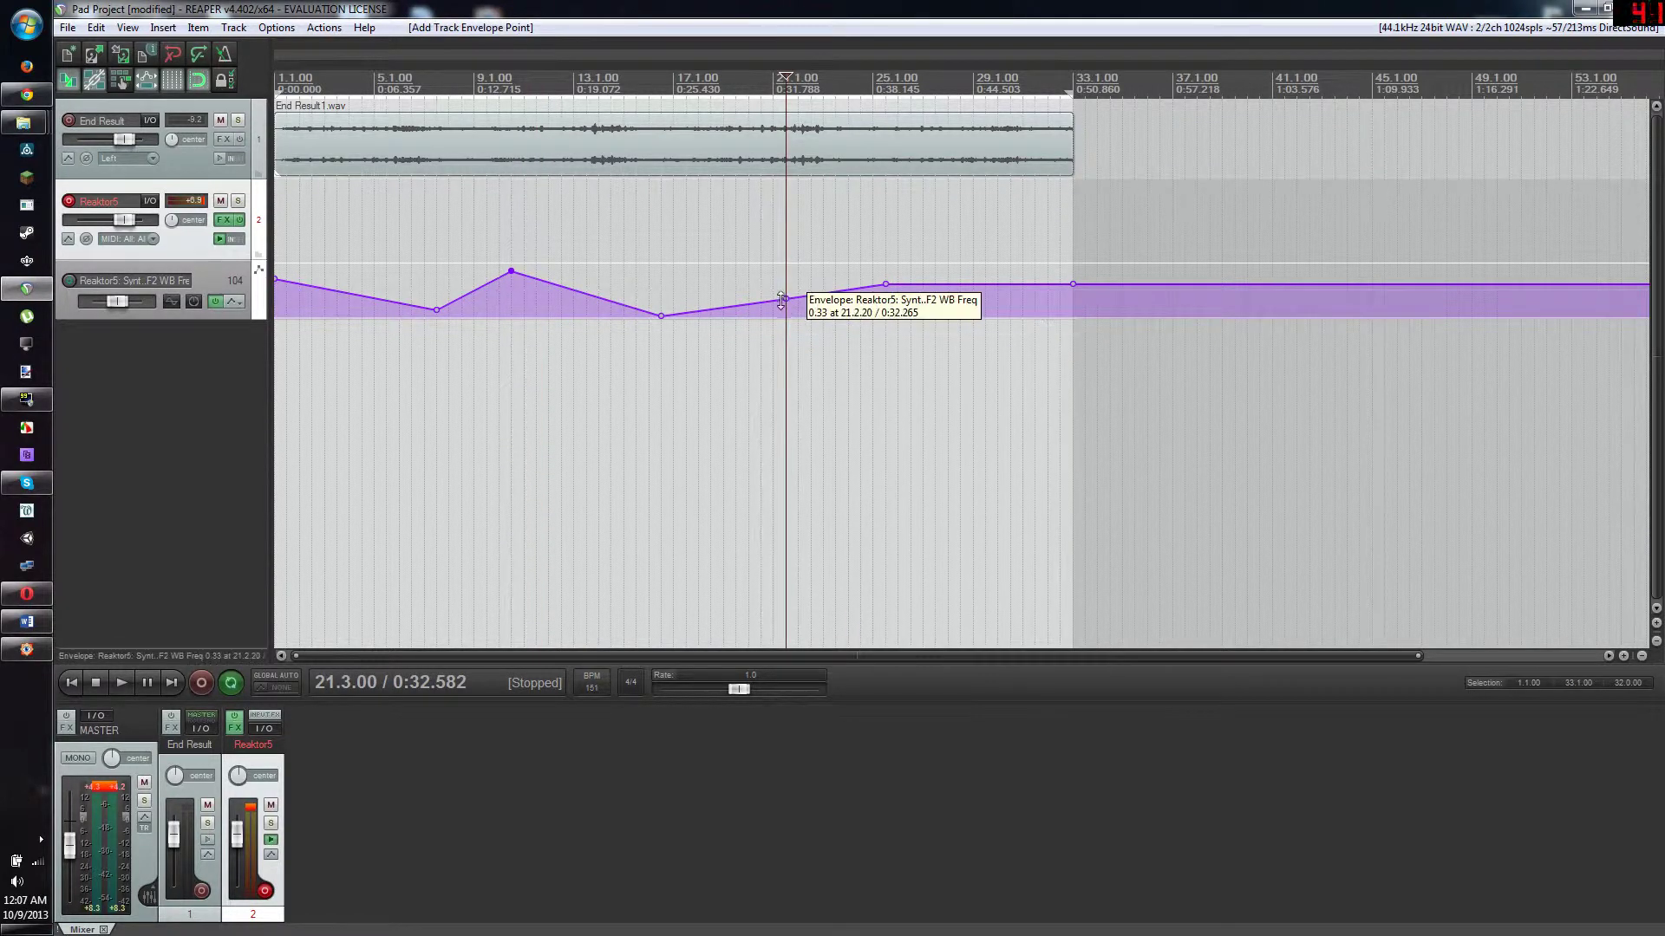
{"action": "left_click_drag", "start_coordinate": [781, 301], "coordinate": [797, 314]}
Add a WB Freq envelope point at bar 29.3 and raise it slightly above the neighbouring points.
{"action": "left_click", "coordinate": [981, 280]}
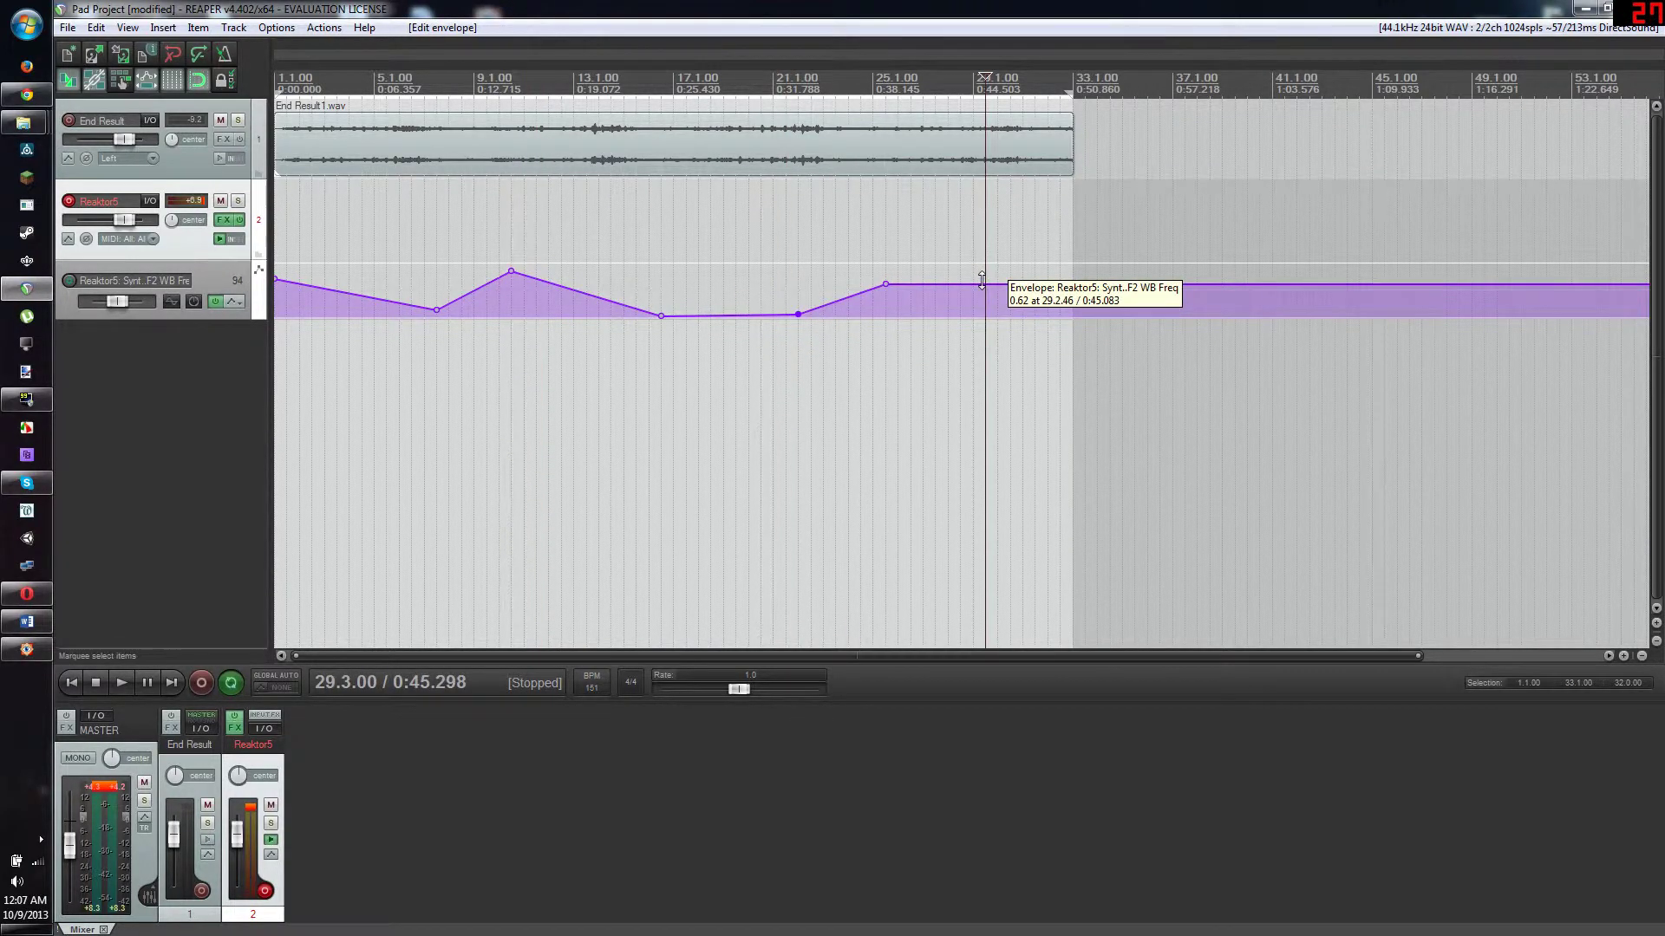
{"action": "right_click", "coordinate": [982, 280]}
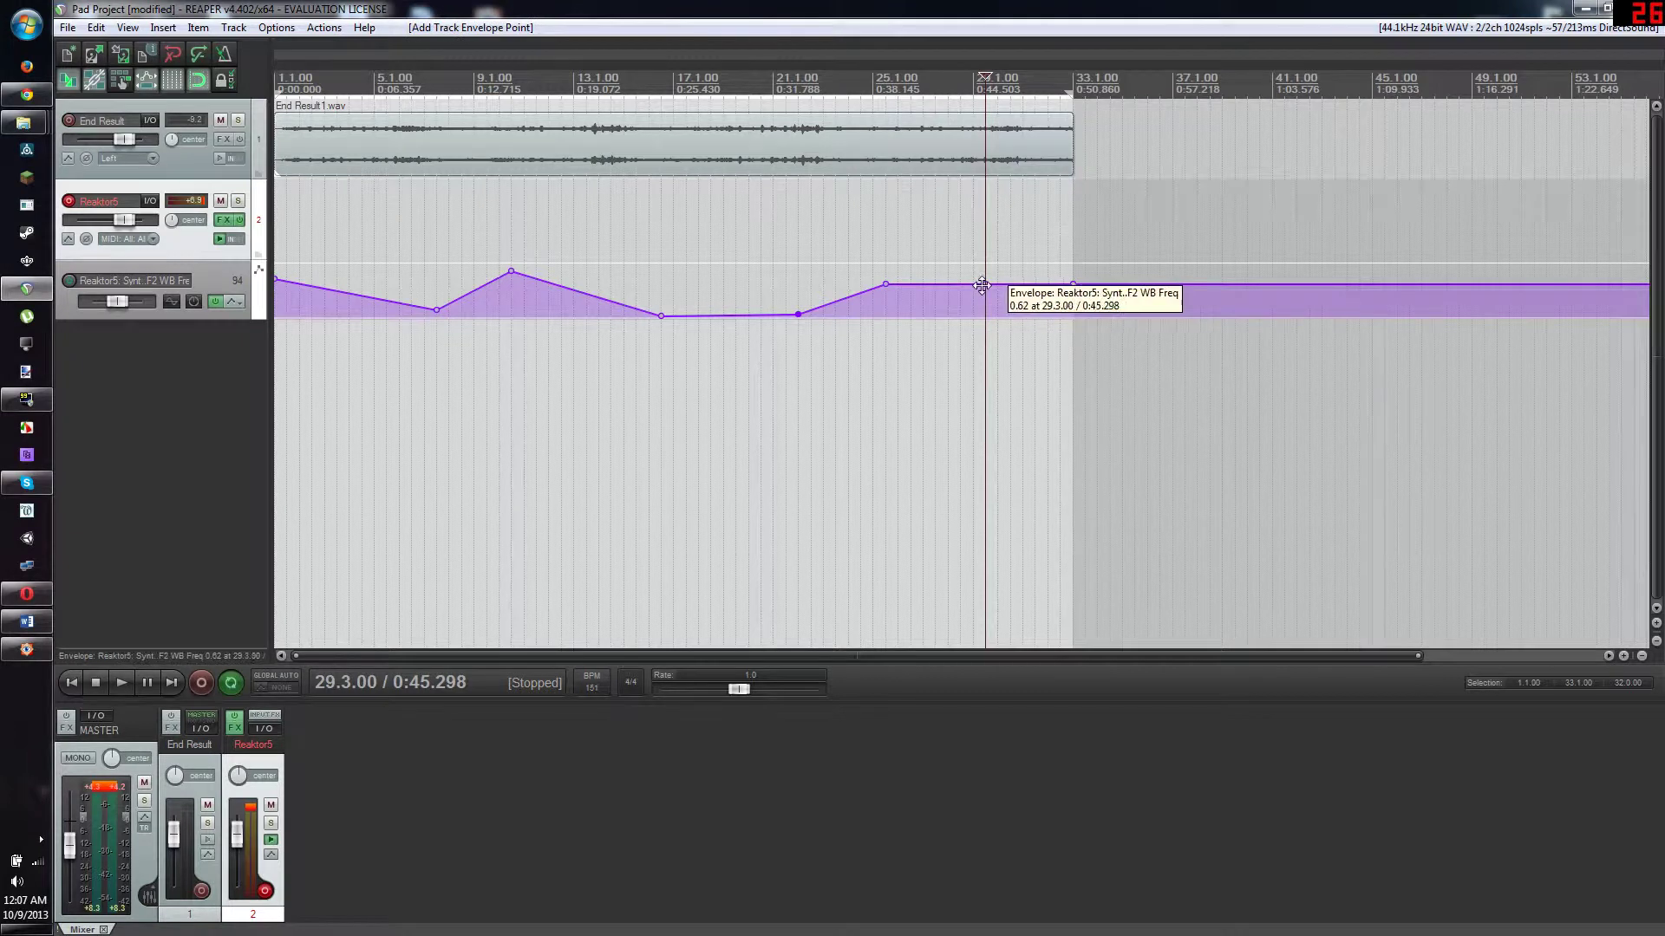
{"action": "left_click_drag", "start_coordinate": [985, 283], "coordinate": [980, 270]}
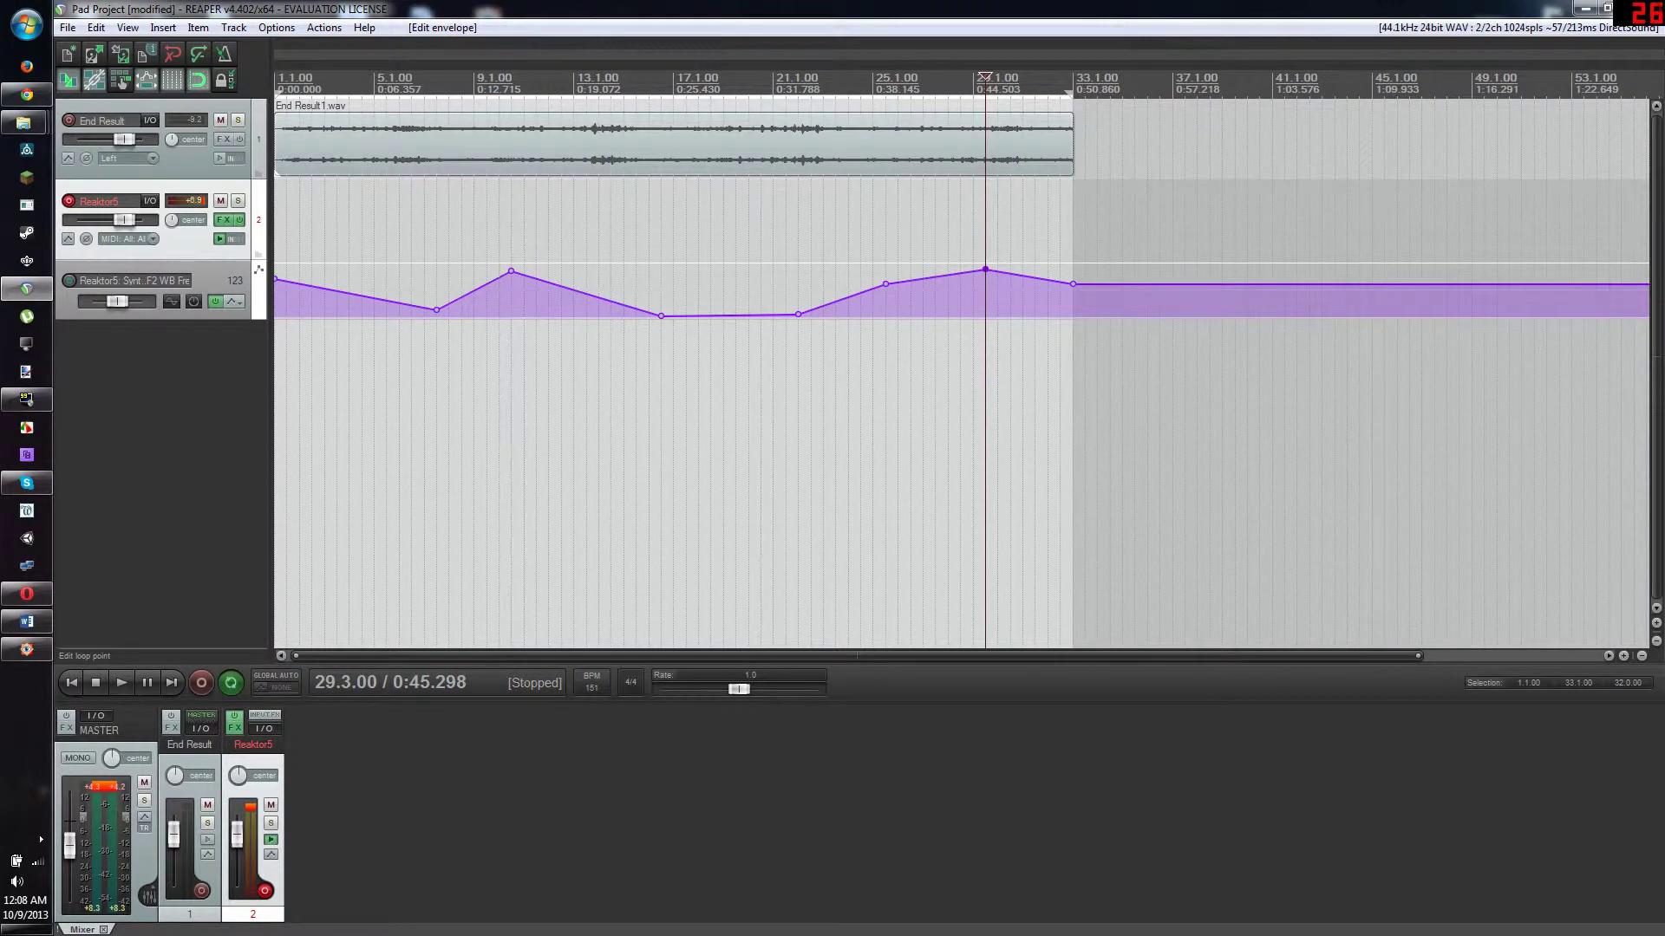
Return to the project start, mute the End Result track, and open the Reaktor5 effects window positioned clear of the WB Freq envelope.
{"action": "key", "text": "Home"}
{"action": "left_click", "coordinate": [220, 120]}
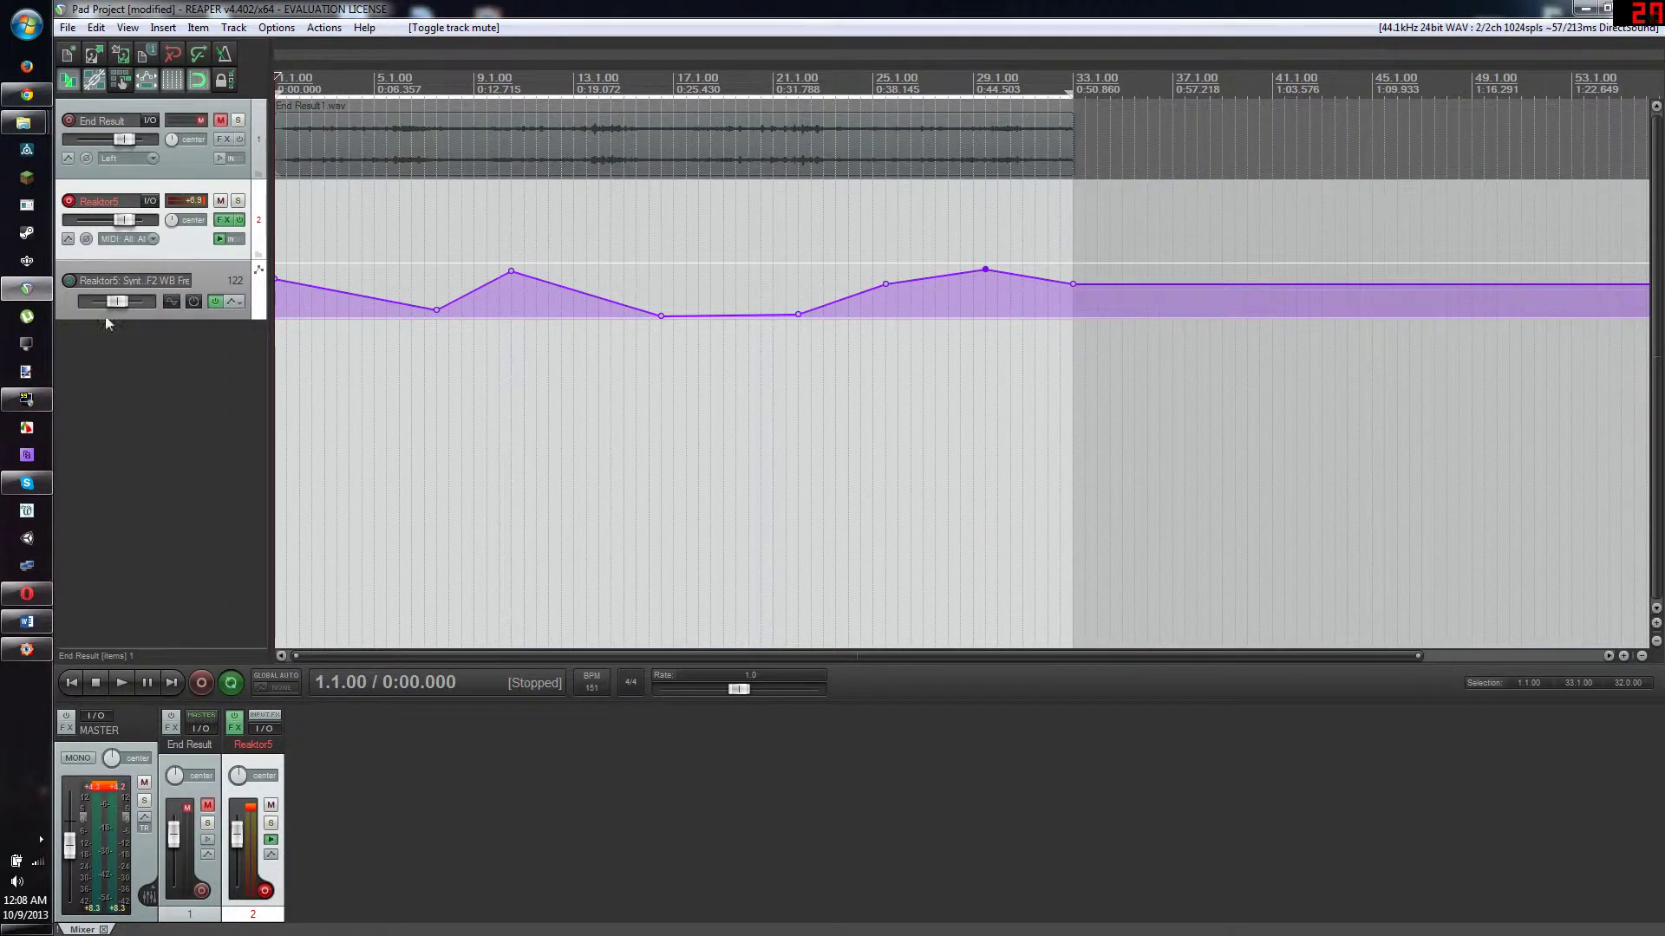
{"action": "left_click", "coordinate": [224, 219]}
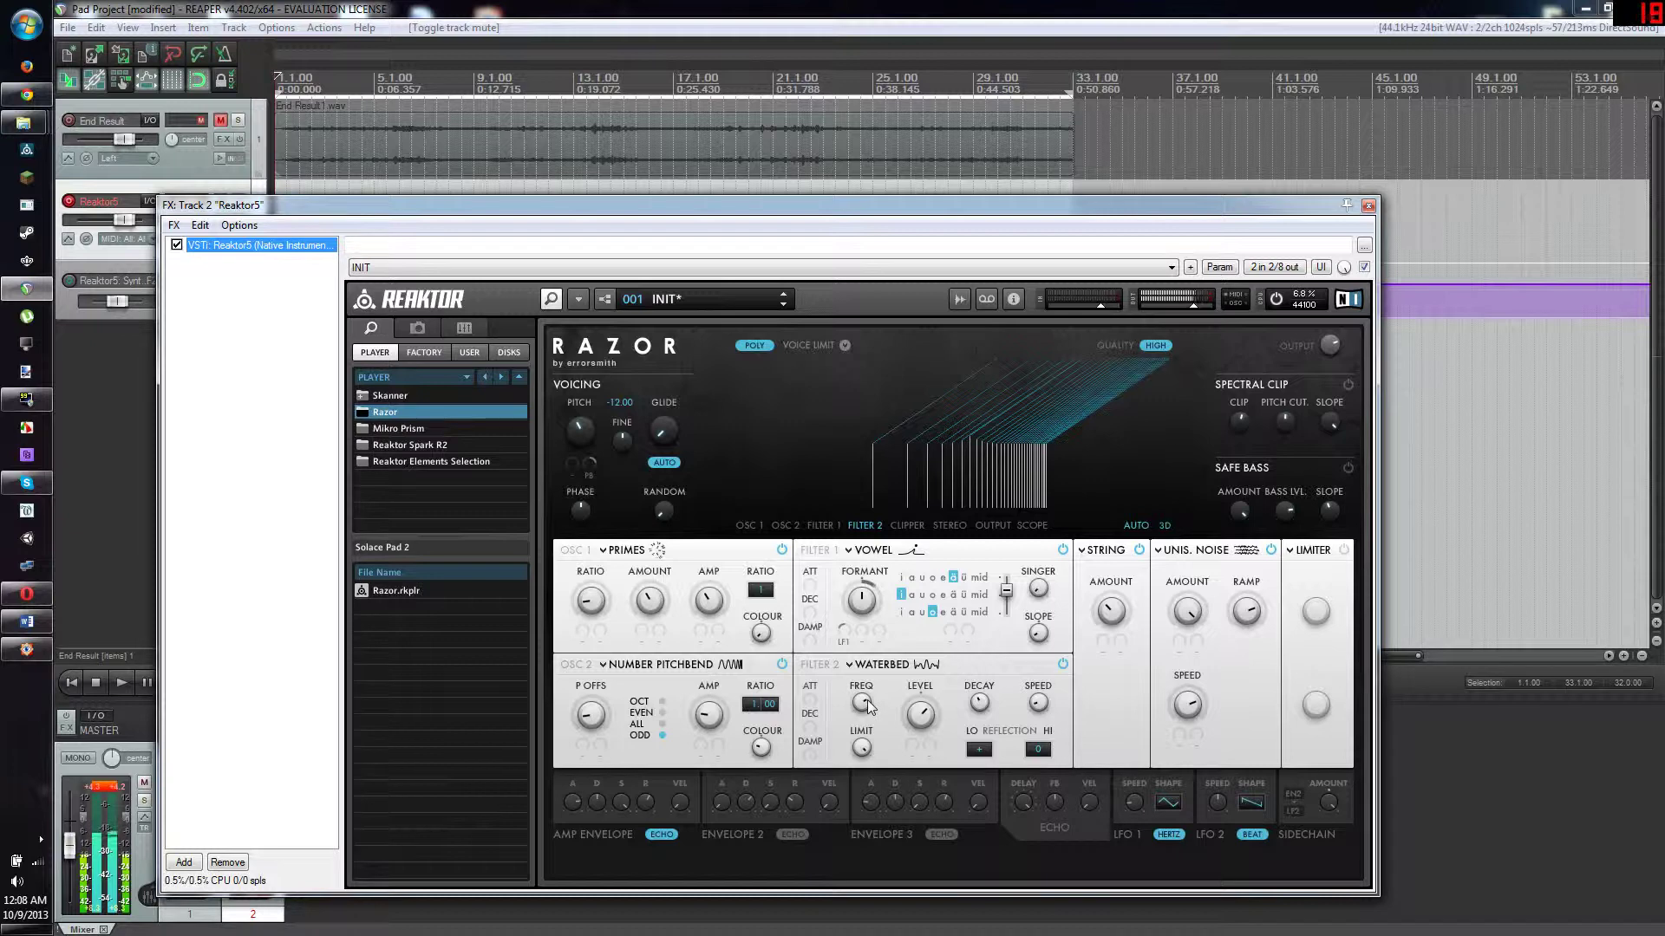
{"action": "left_click_drag", "start_coordinate": [747, 209], "coordinate": [773, 356]}
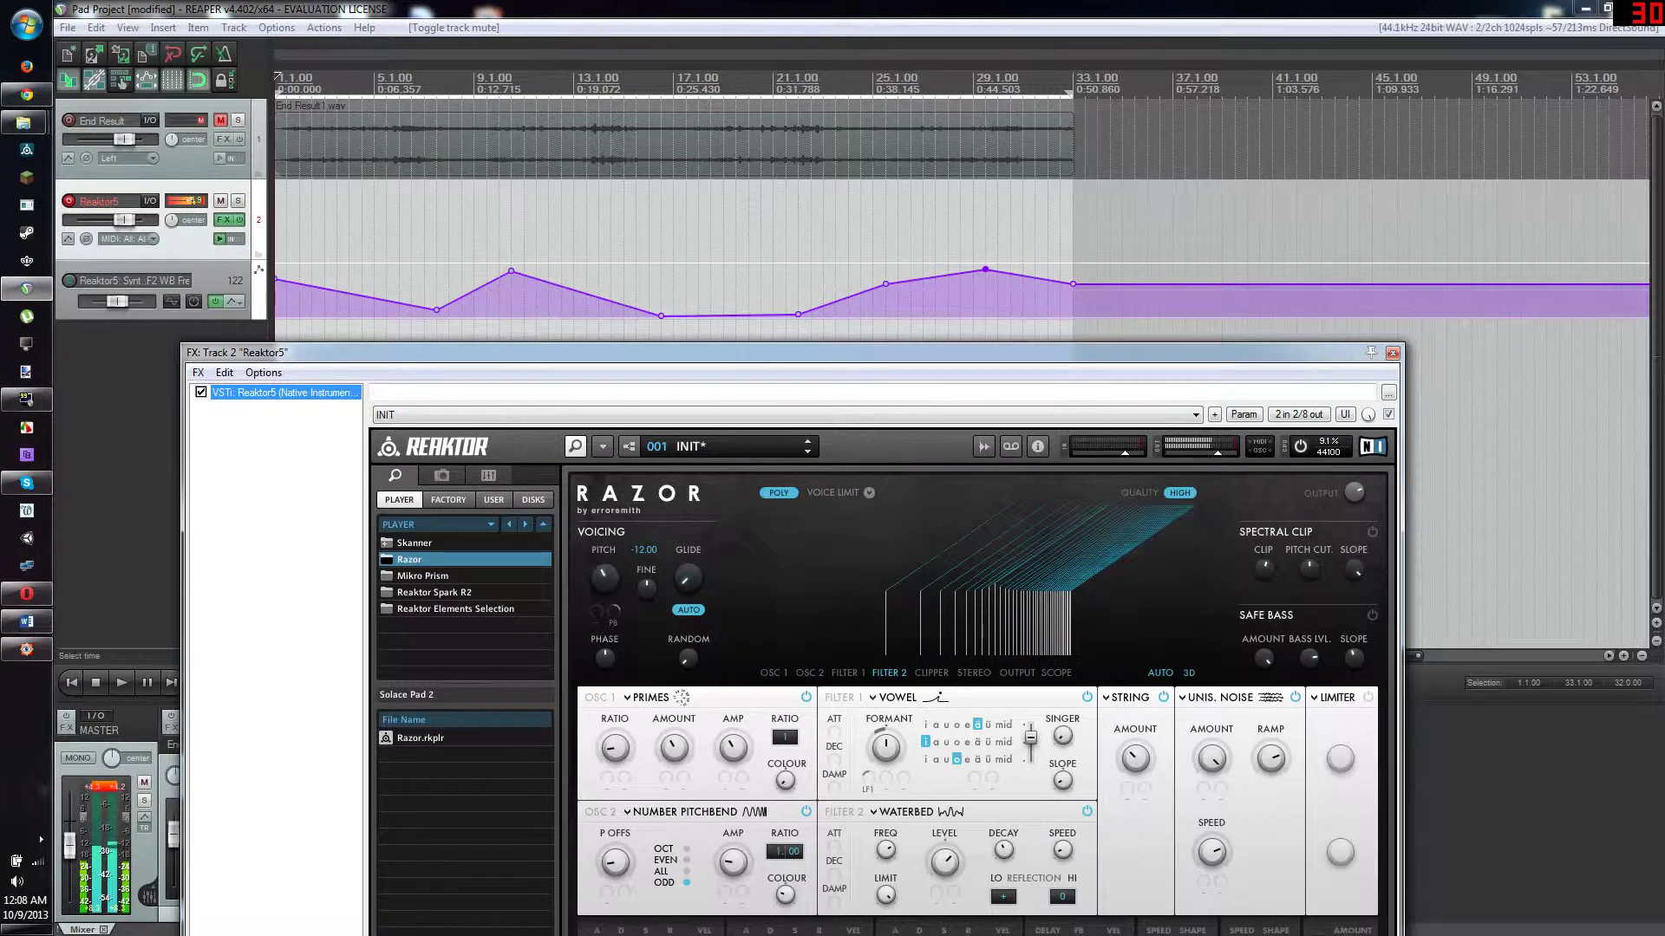
Audition the Reaktor5 pad with its WB Freq automation from the start and again from about bar 23, and stop playback.
{"action": "left_click", "coordinate": [128, 679]}
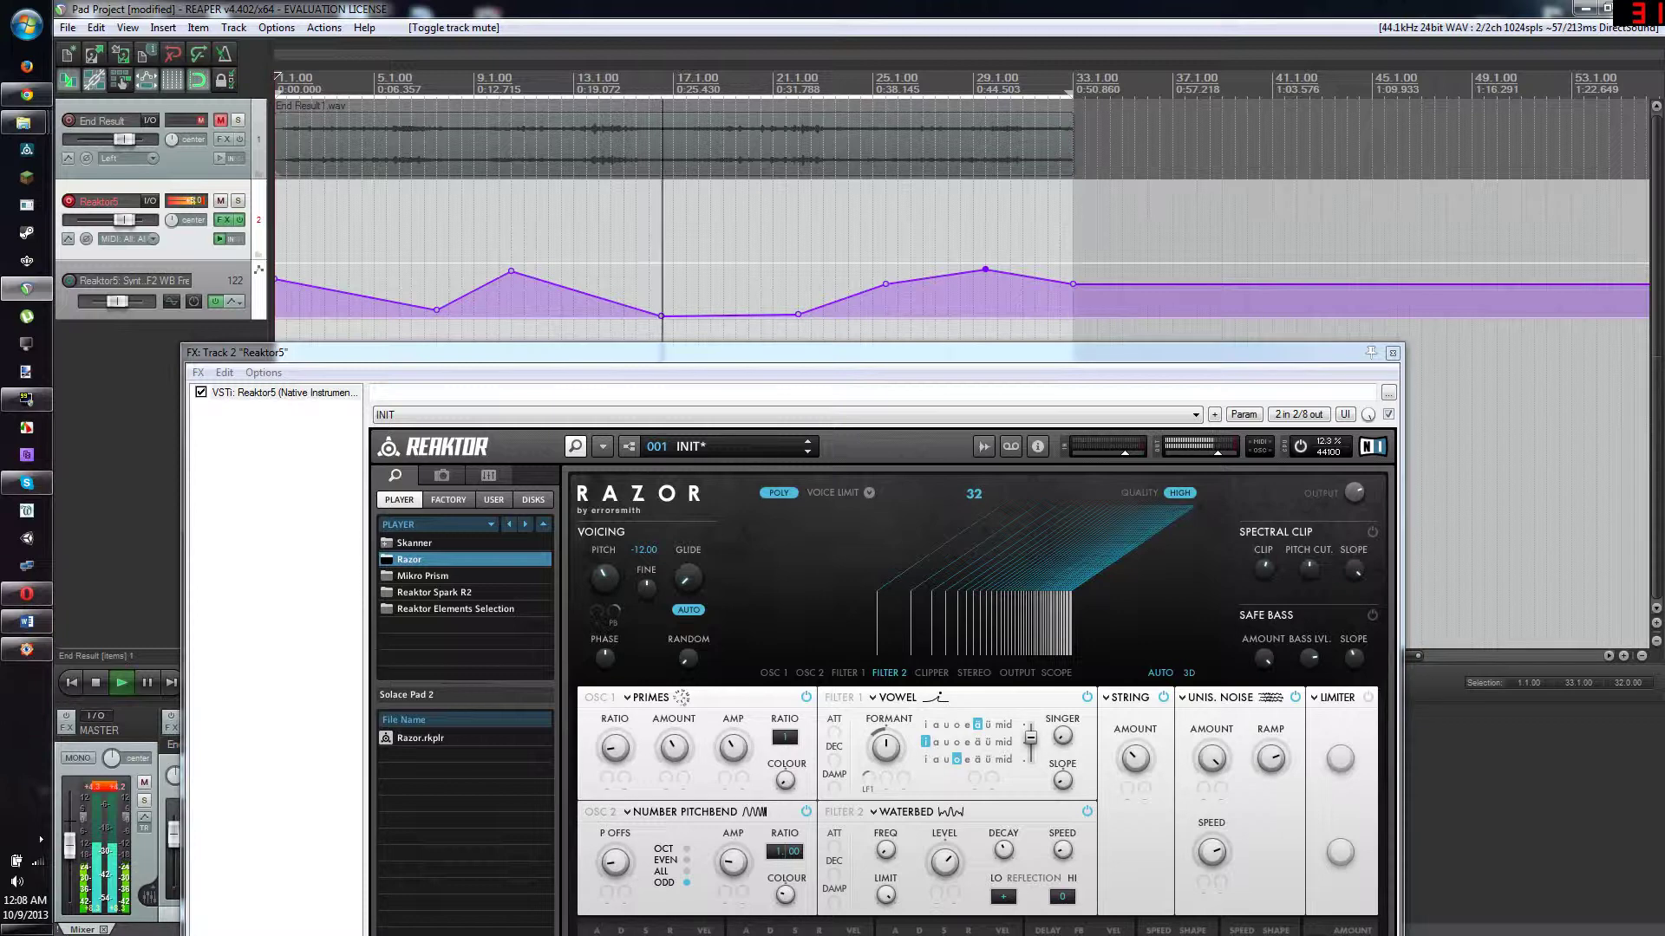
{"action": "left_click", "coordinate": [823, 304]}
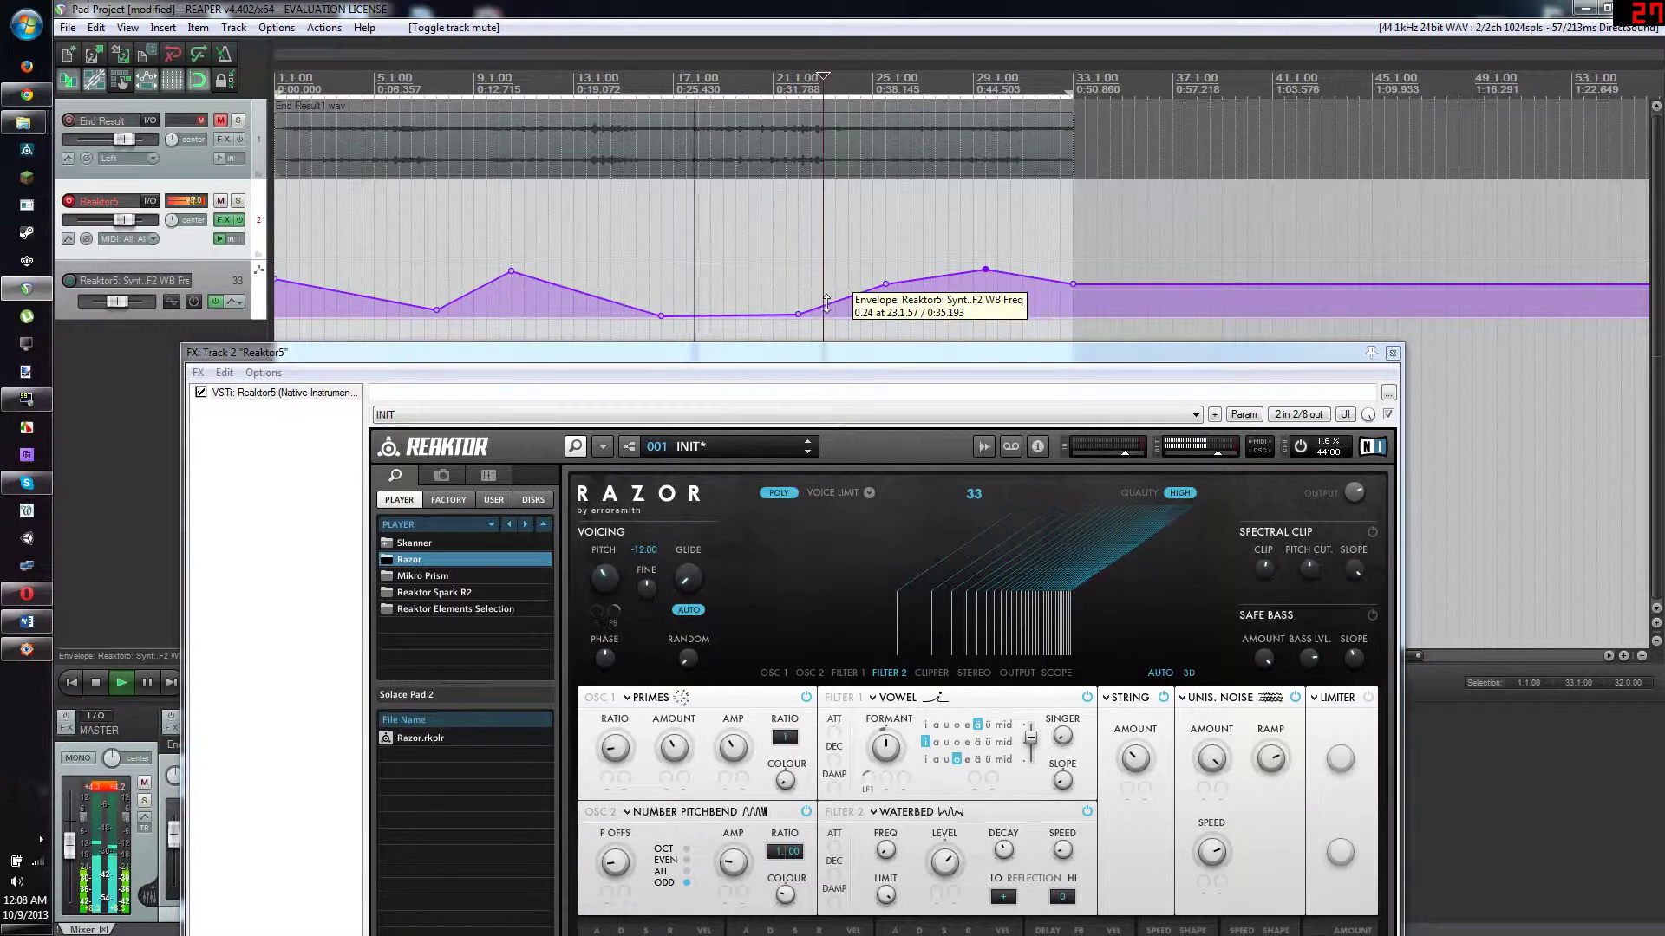
{"action": "left_click", "coordinate": [139, 686]}
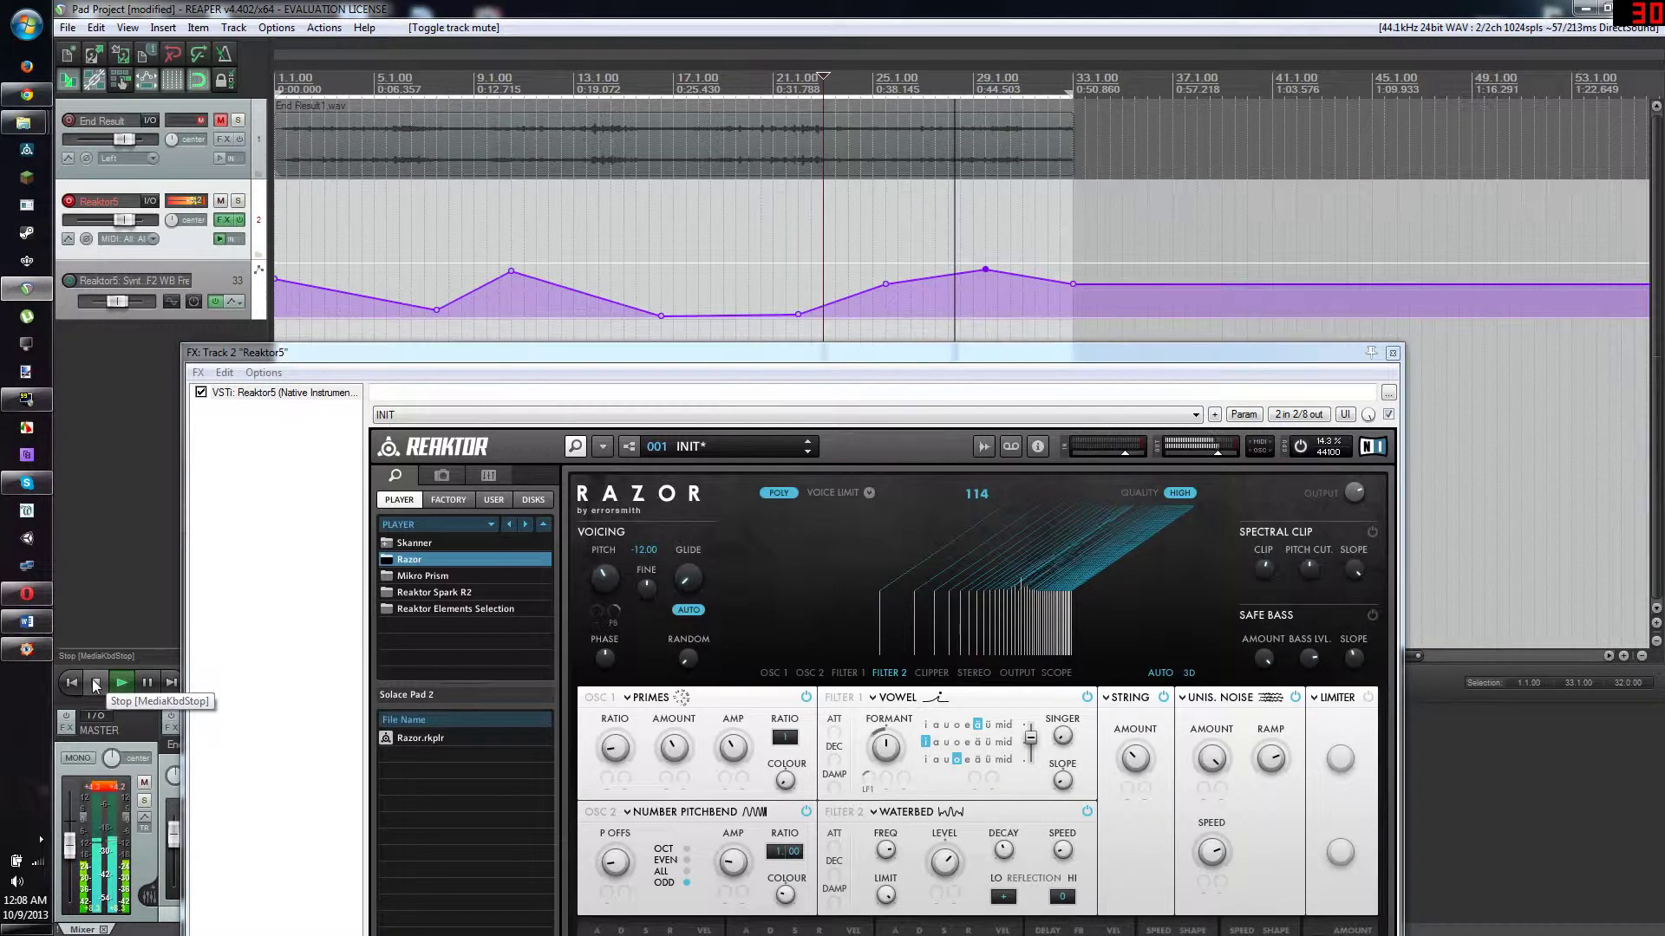
{"action": "left_click", "coordinate": [95, 682]}
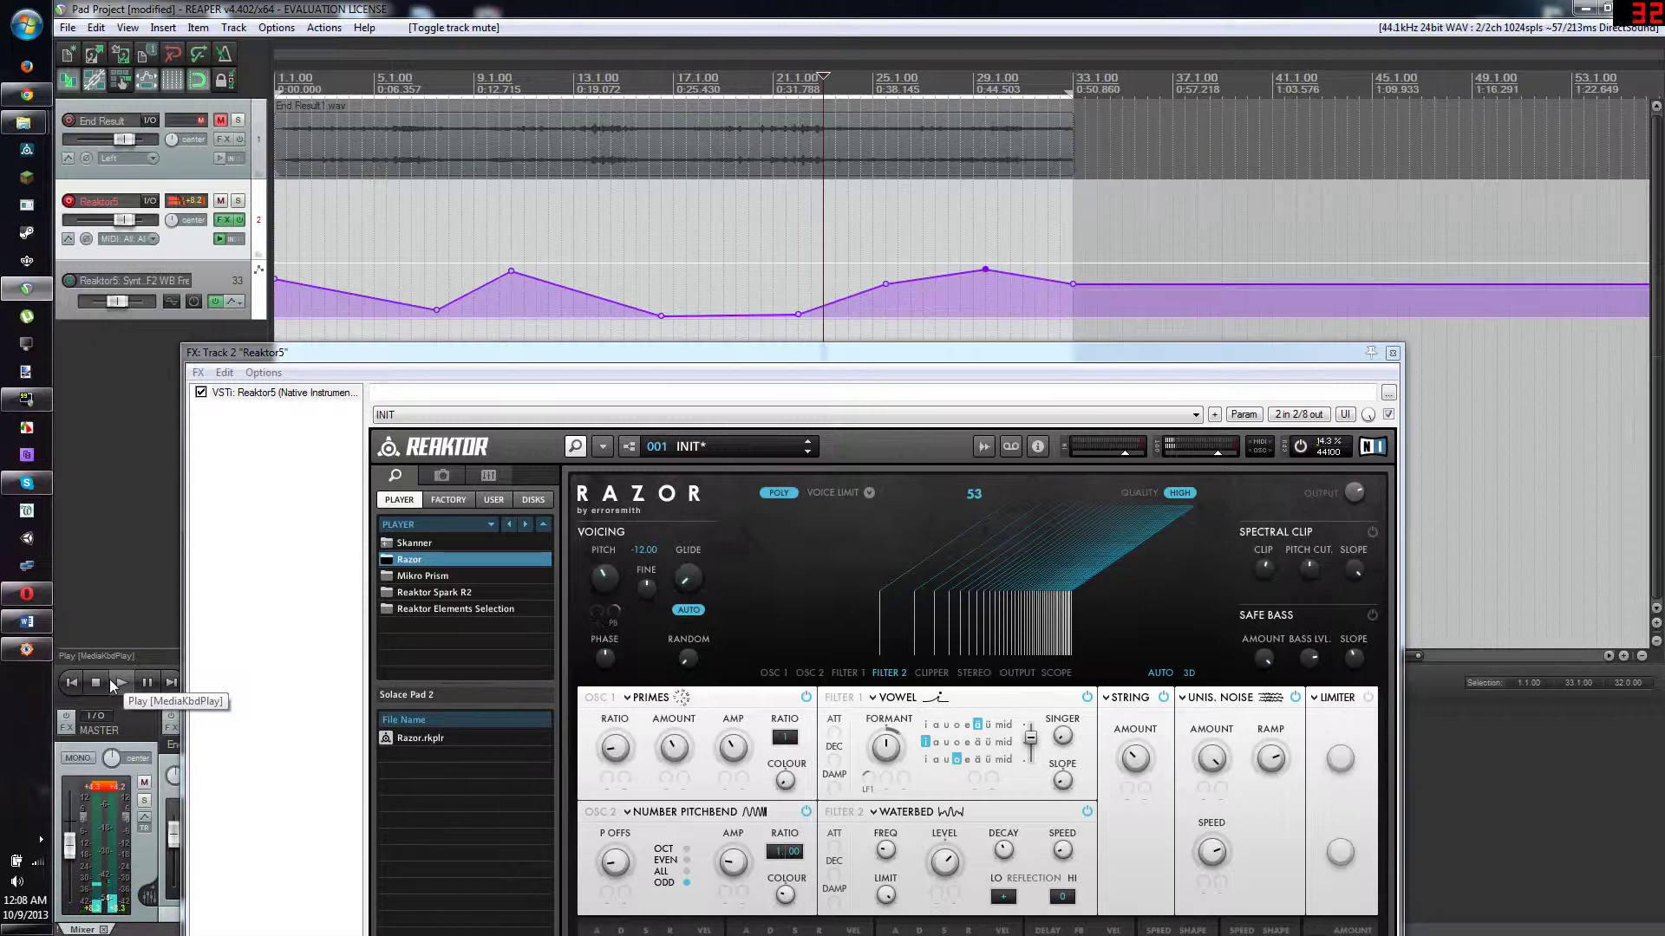
Set Razor's LFO 1 speed to 0.17 and the Vowel filter's slope to -3.6.
{"action": "mouse_move", "coordinate": [773, 352]}
{"action": "left_mouse_down"}
{"action": "mouse_move", "coordinate": [768, 284]}
{"action": "mouse_move", "coordinate": [791, 313]}
{"action": "mouse_move", "coordinate": [768, 356]}
{"action": "mouse_move", "coordinate": [747, 185]}
{"action": "mouse_move", "coordinate": [788, 241]}
{"action": "mouse_move", "coordinate": [802, 315]}
{"action": "mouse_move", "coordinate": [787, 336]}
{"action": "left_mouse_up"}
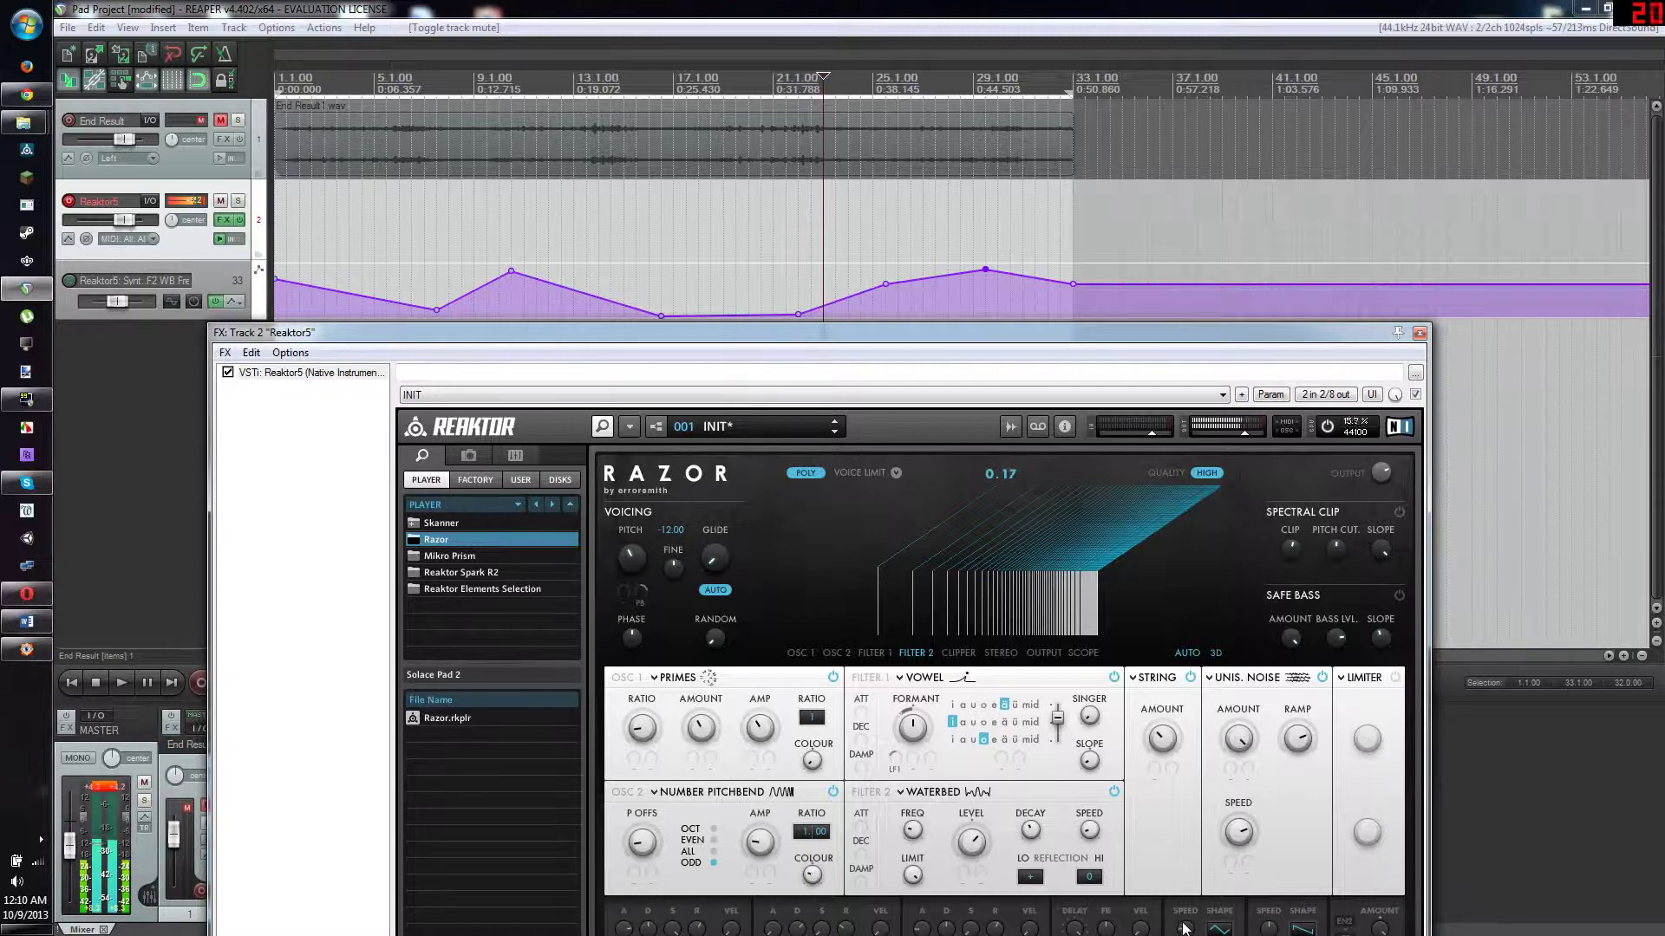
{"action": "left_click", "coordinate": [1185, 928]}
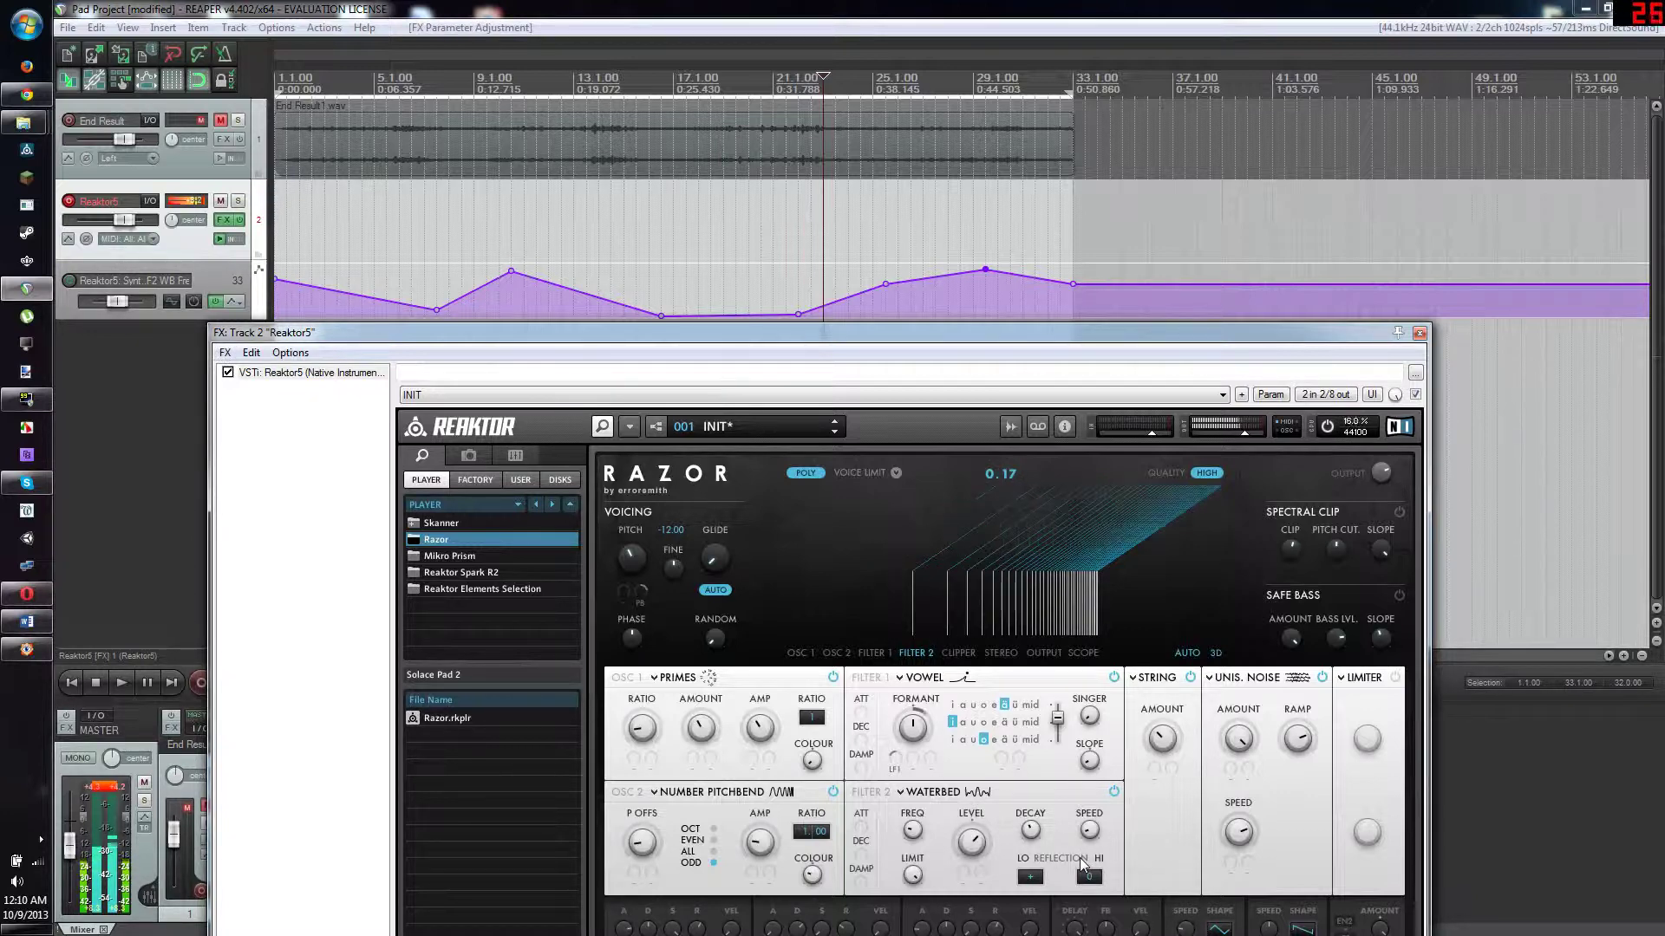
{"action": "left_click_drag", "start_coordinate": [963, 335], "coordinate": [933, 245]}
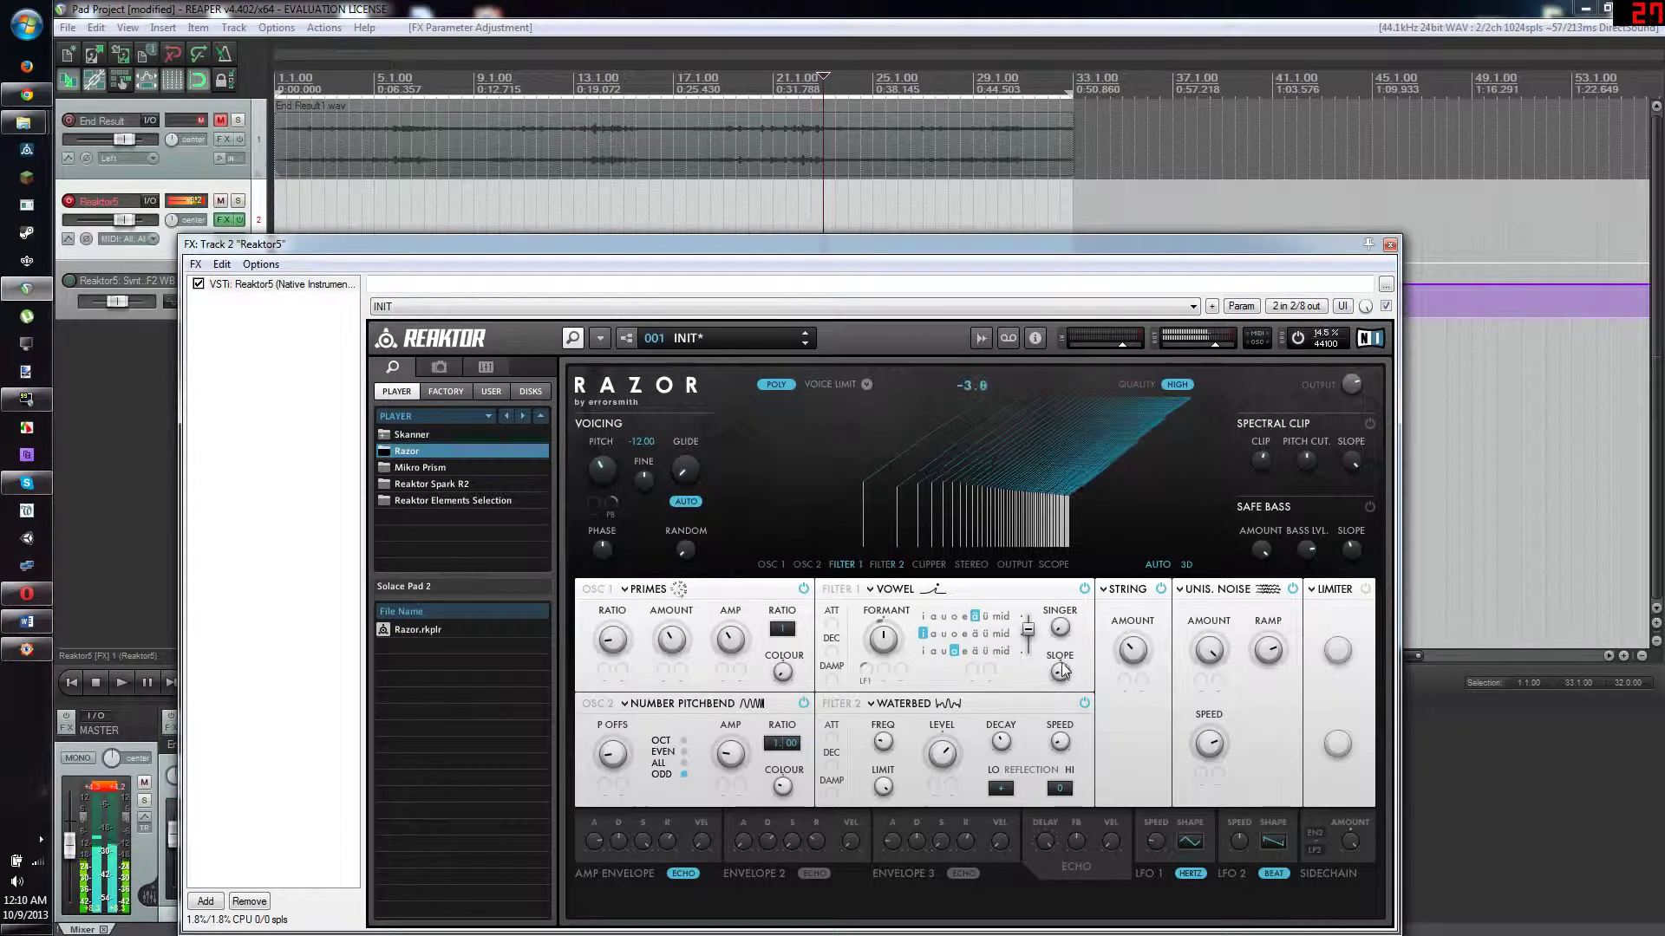
{"action": "left_click_drag", "start_coordinate": [1060, 672], "coordinate": [1062, 674]}
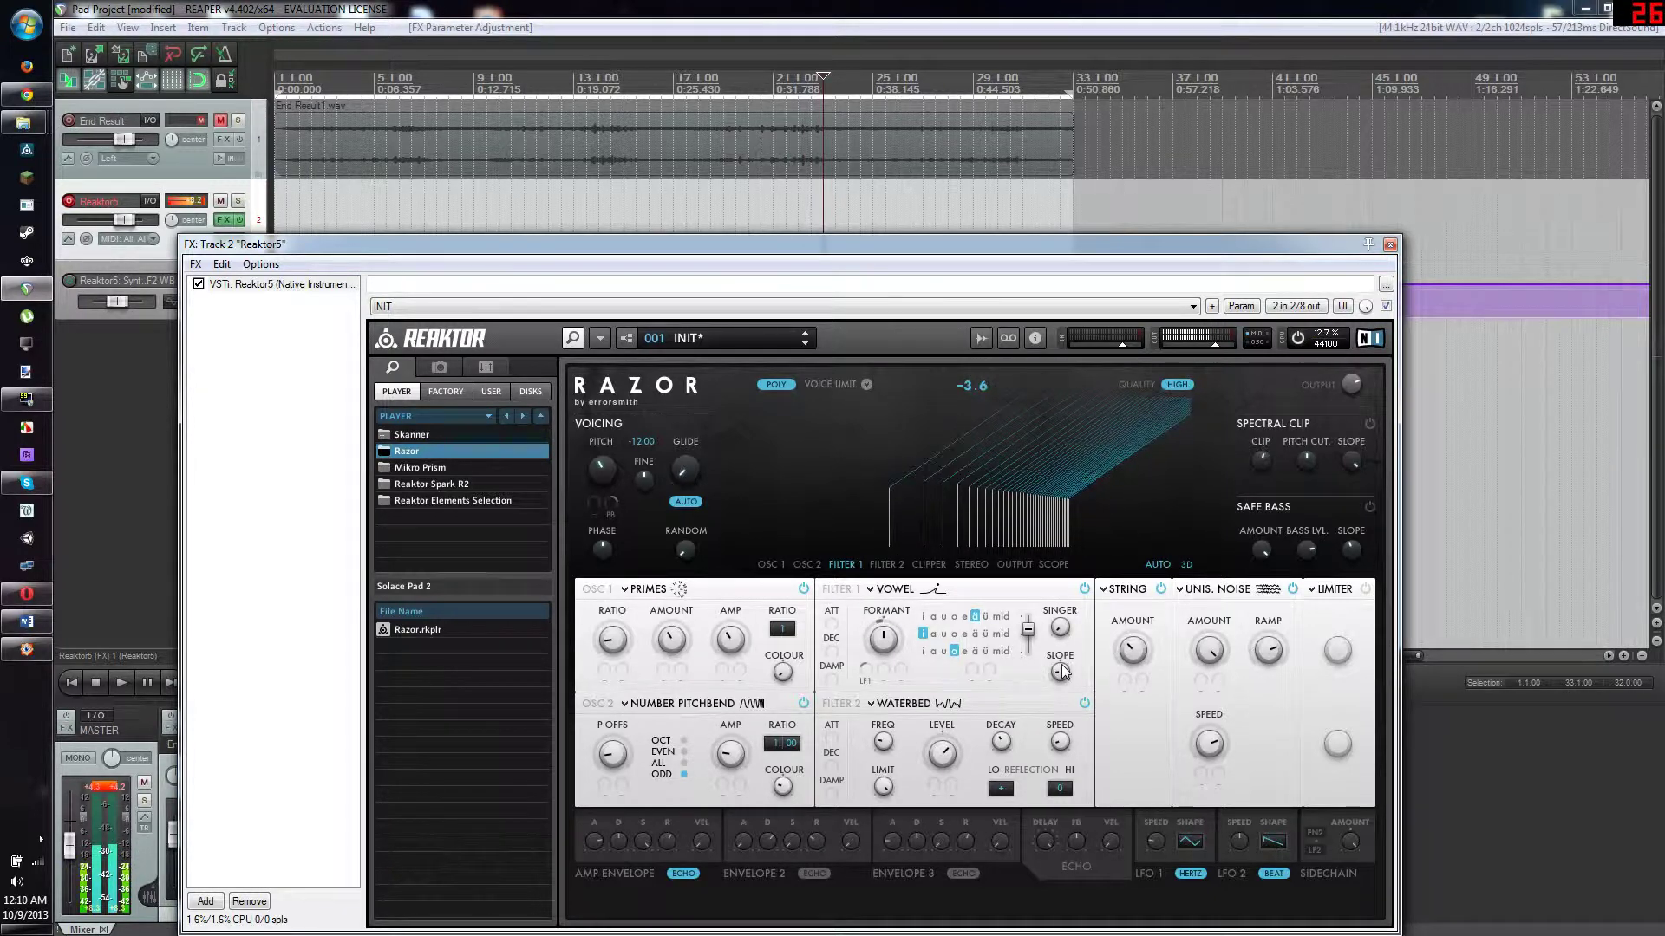